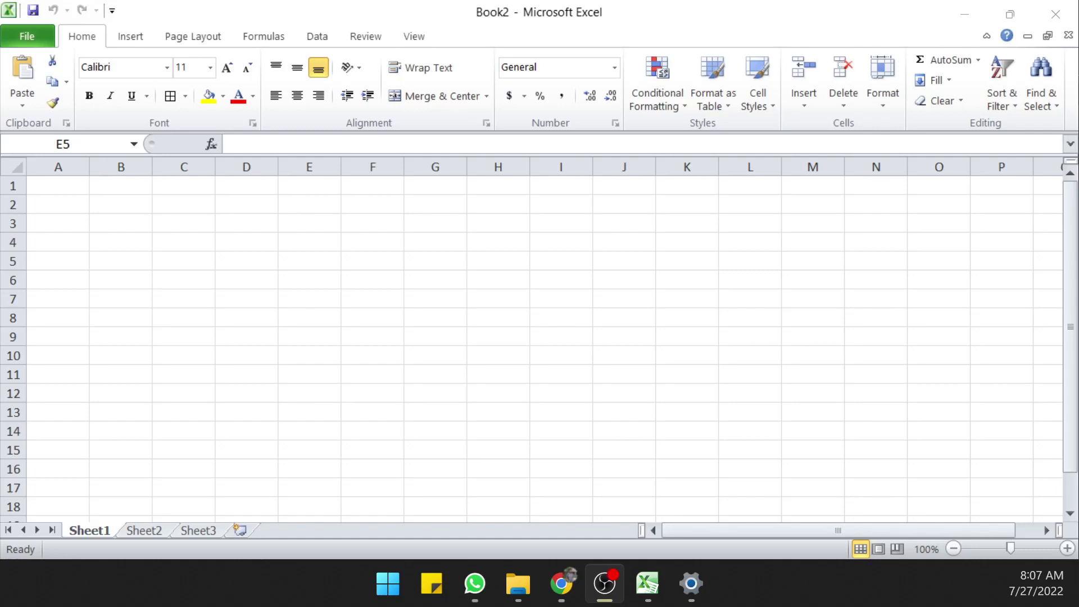
# Step: Bring the Excel workbook into focus and click around cells B1 to B4
pyautogui.click(1, 236)
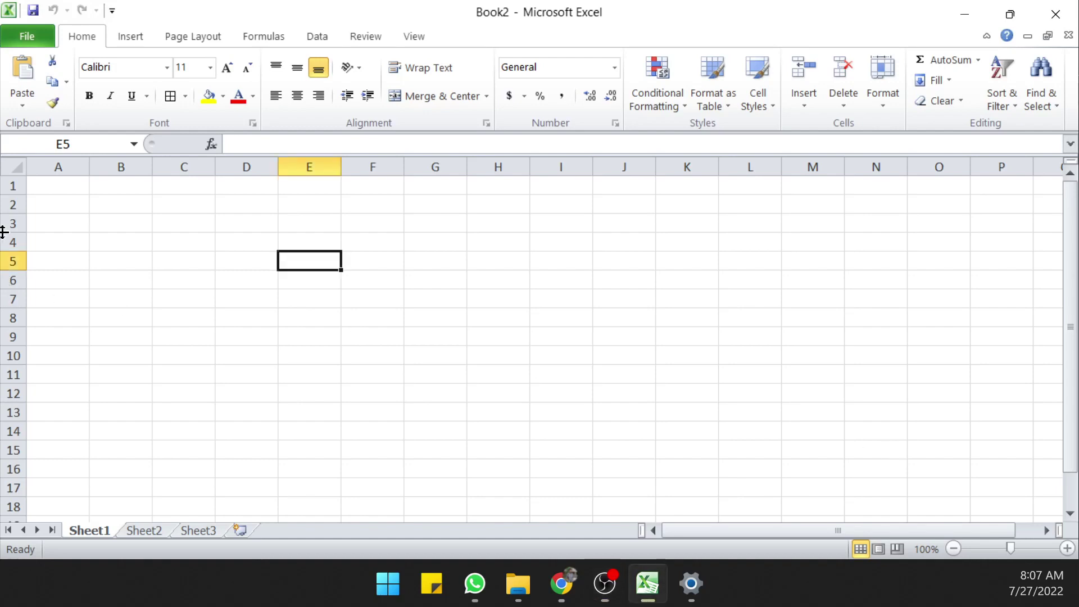
pyautogui.click(121, 224)
pyautogui.moveTo(120, 185); pyautogui.dragTo(120, 198)
pyautogui.click(116, 201)
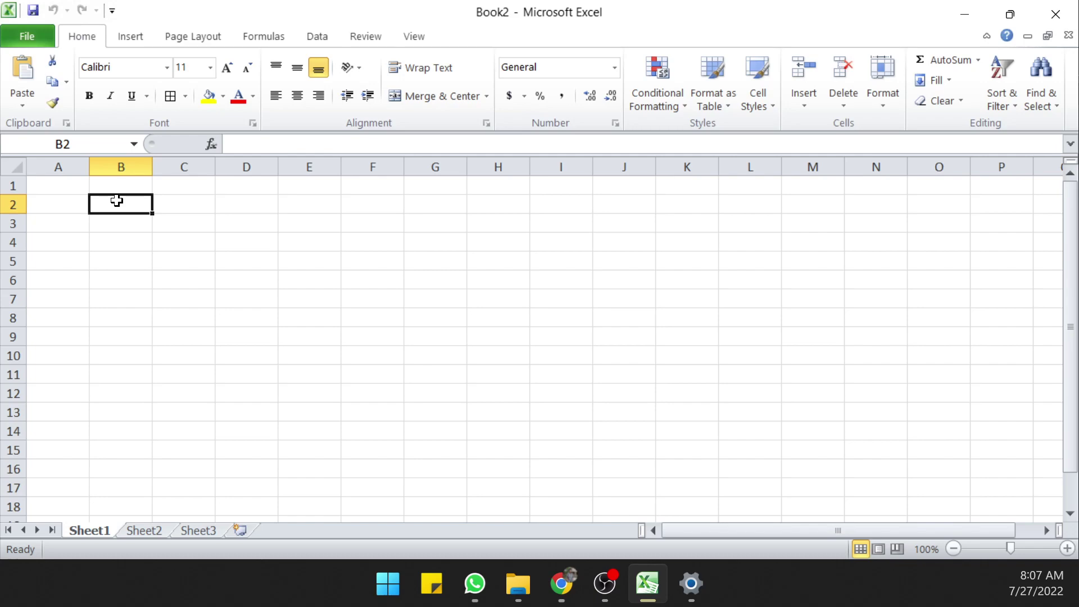
pyautogui.click(118, 236)
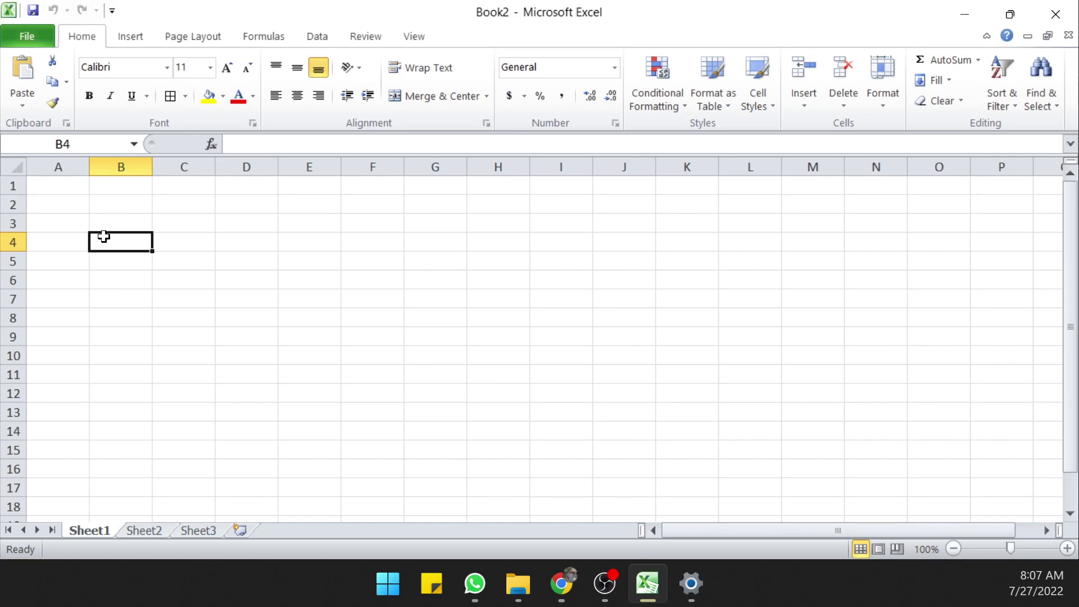
# Step: Enter 'Jadwal Harian' in A1 and 'Bimbel Aqila Magelang' in A2, ending on row 4
pyautogui.click(66, 190)
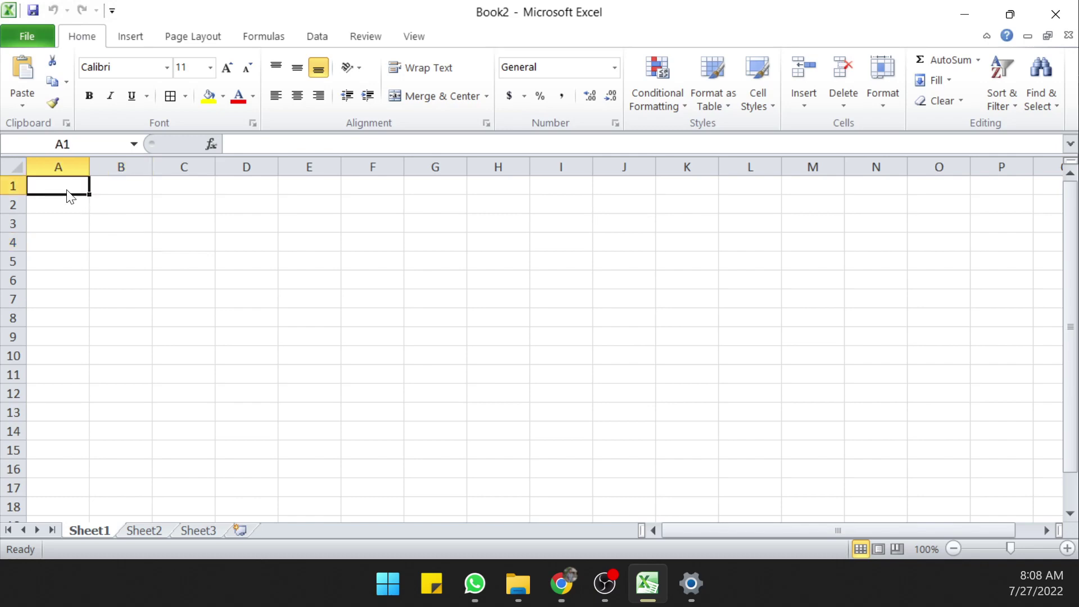
pyautogui.write('Ja')
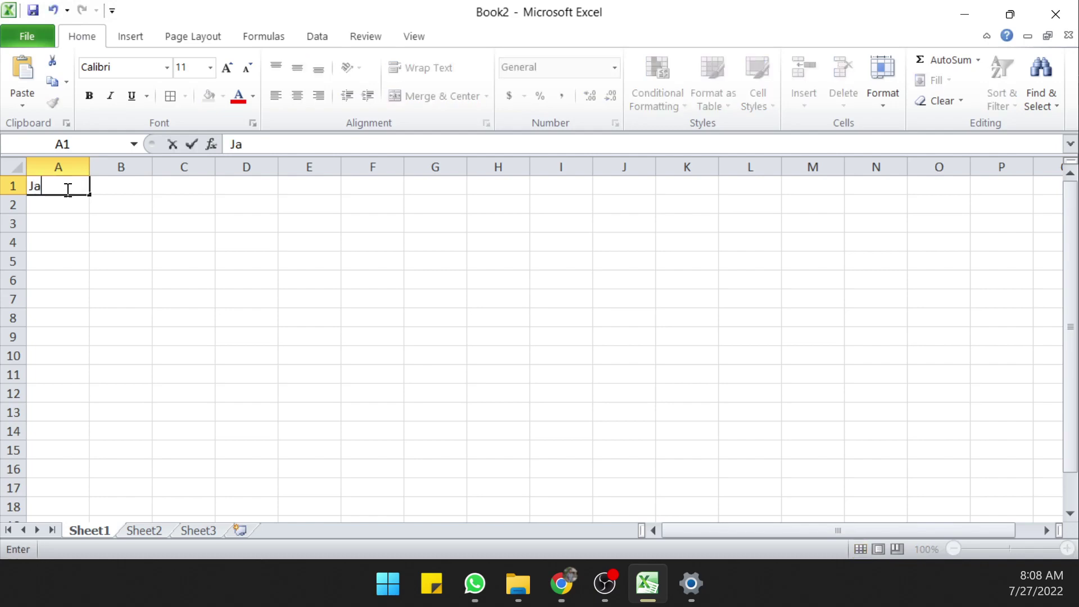
pyautogui.write('dwal ')
pyautogui.write('Bim')
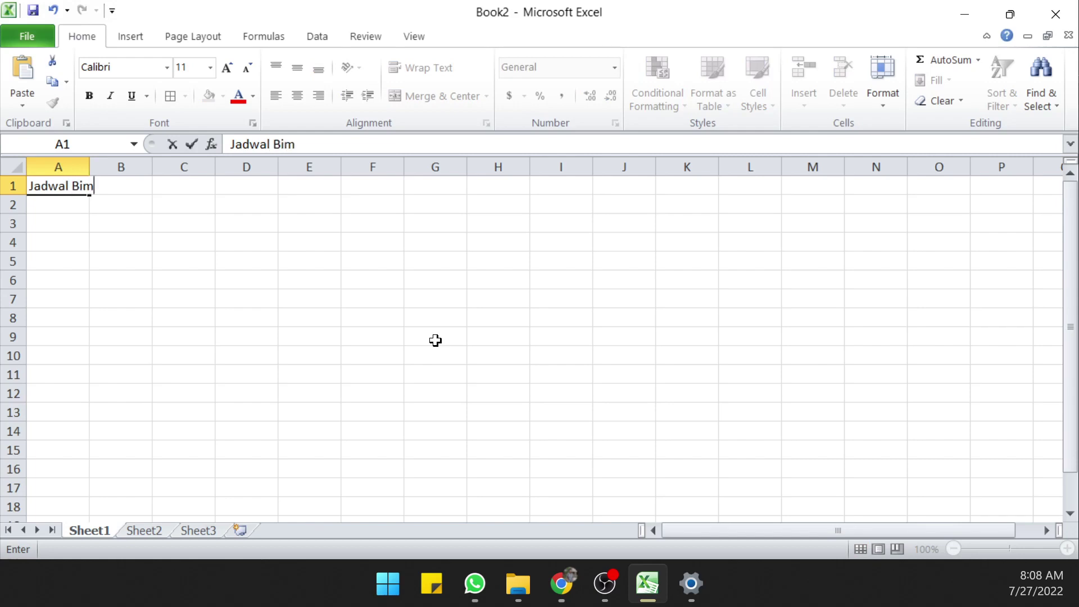
pyautogui.write('bel')
pyautogui.press('BackSpace')
pyautogui.press('BackSpace')
pyautogui.press('BackSpace')
pyautogui.press('BackSpace')
pyautogui.press('BackSpace')
pyautogui.press('BackSpace')
pyautogui.write('Ha')
pyautogui.write('rian')
pyautogui.press('Return')
pyautogui.write('B')
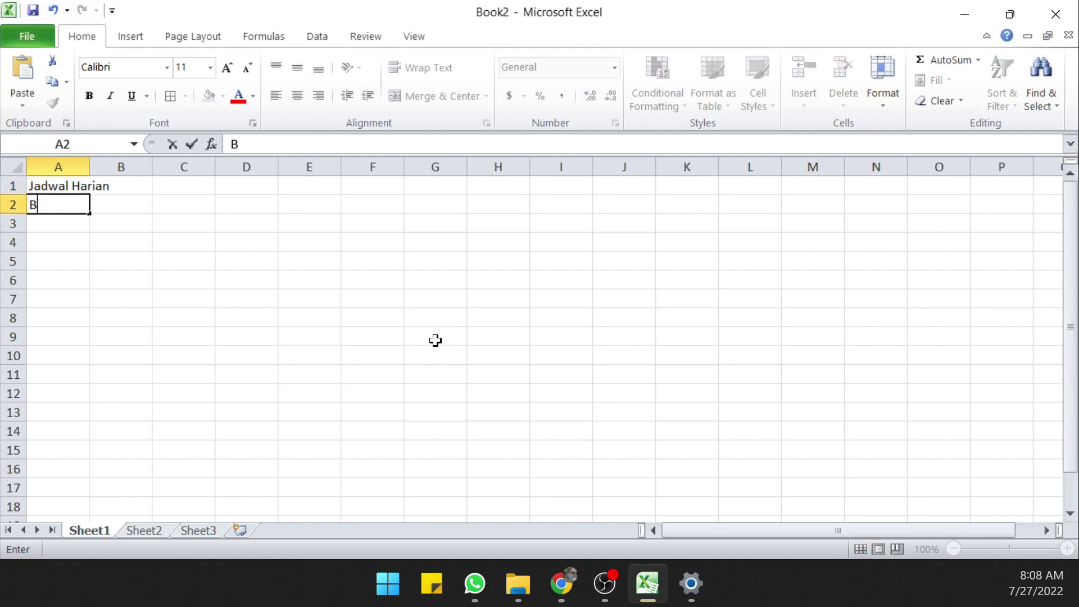
pyautogui.write('imbel Aqila')
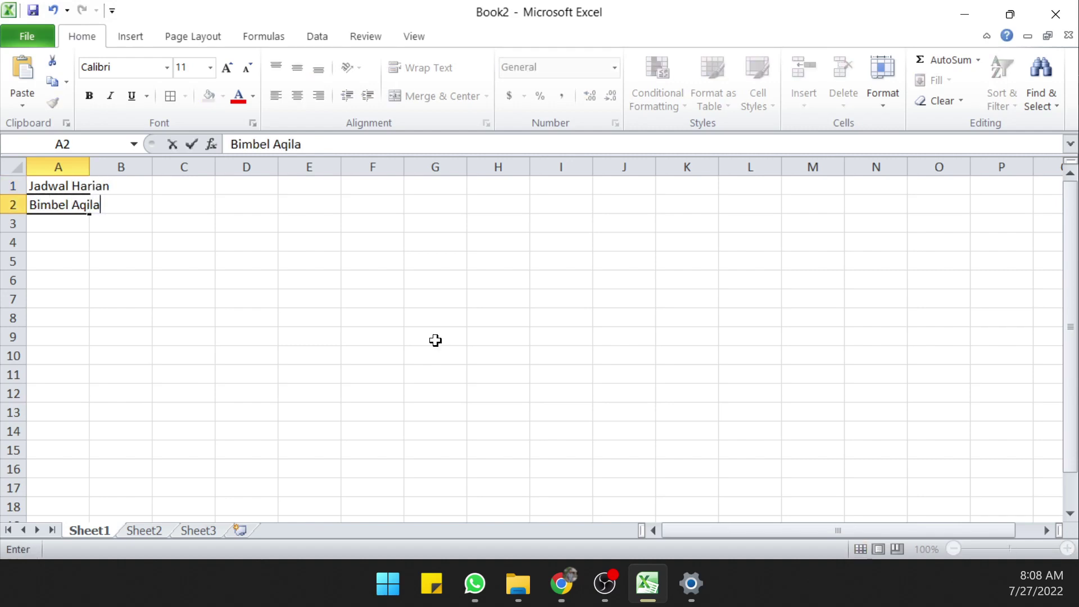
pyautogui.write(' Magelang')
pyautogui.press('Return')
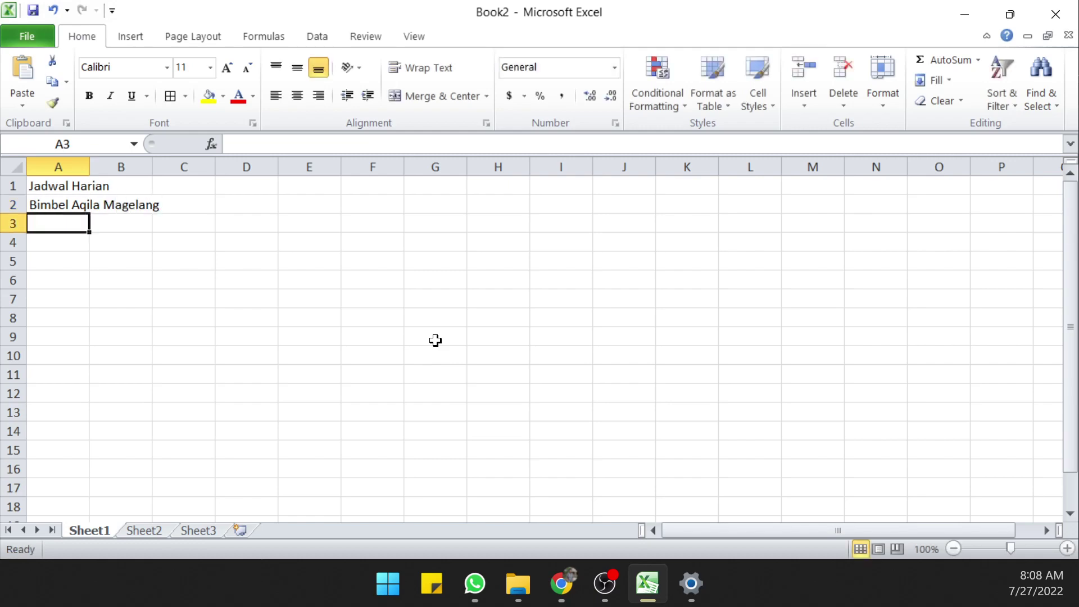
pyautogui.press('Return')
# Step: Enter the headers 'Ruang' in A4 and 'Hari' in B4
pyautogui.write('Ruan')
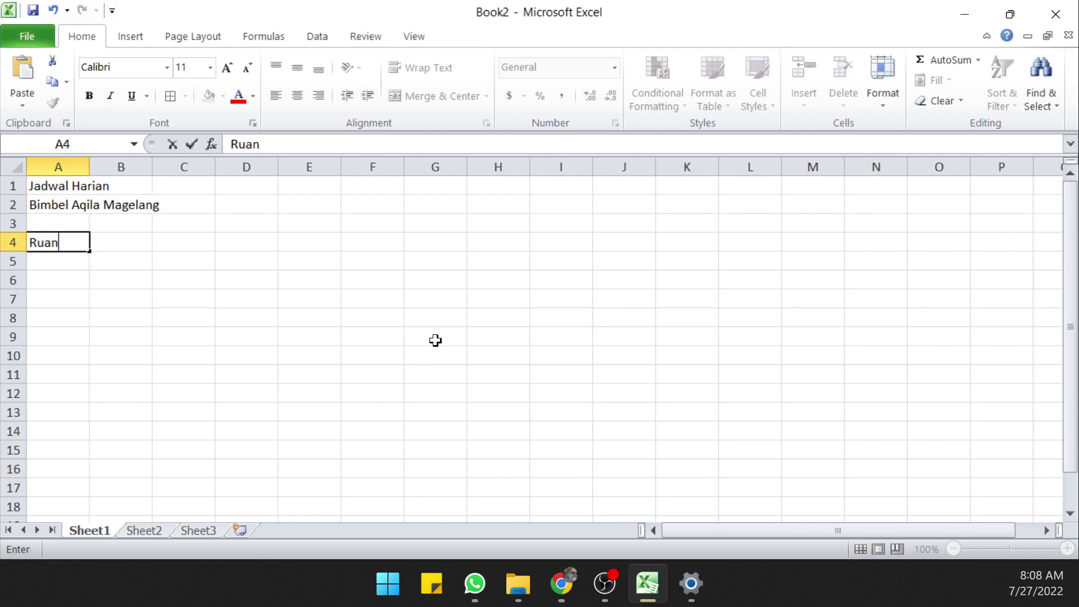
pyautogui.write('g')
pyautogui.press('Tab')
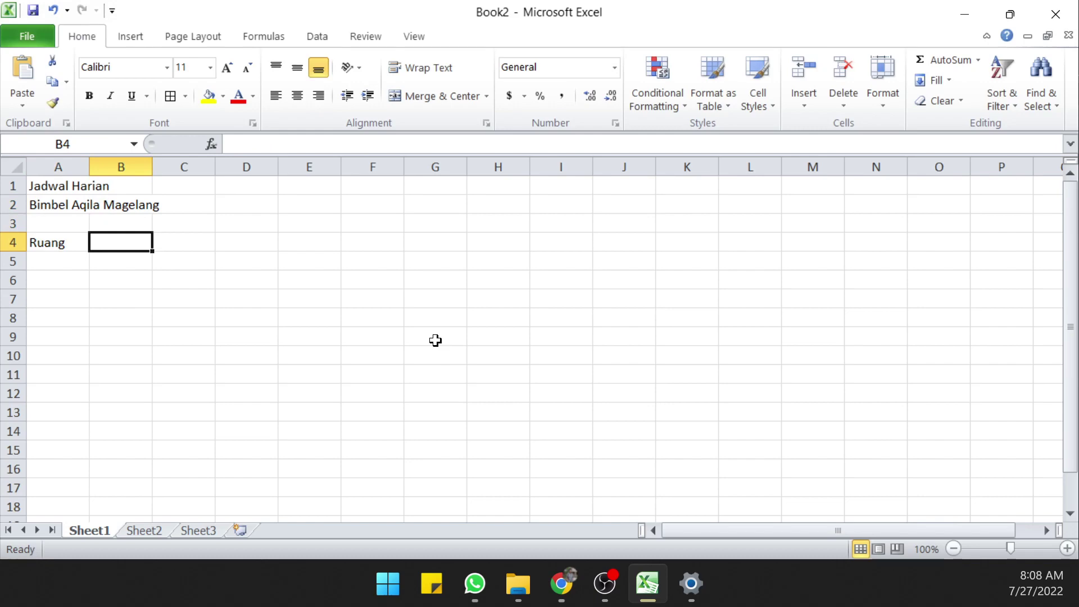
pyautogui.write('Hari')
pyautogui.press('Return')
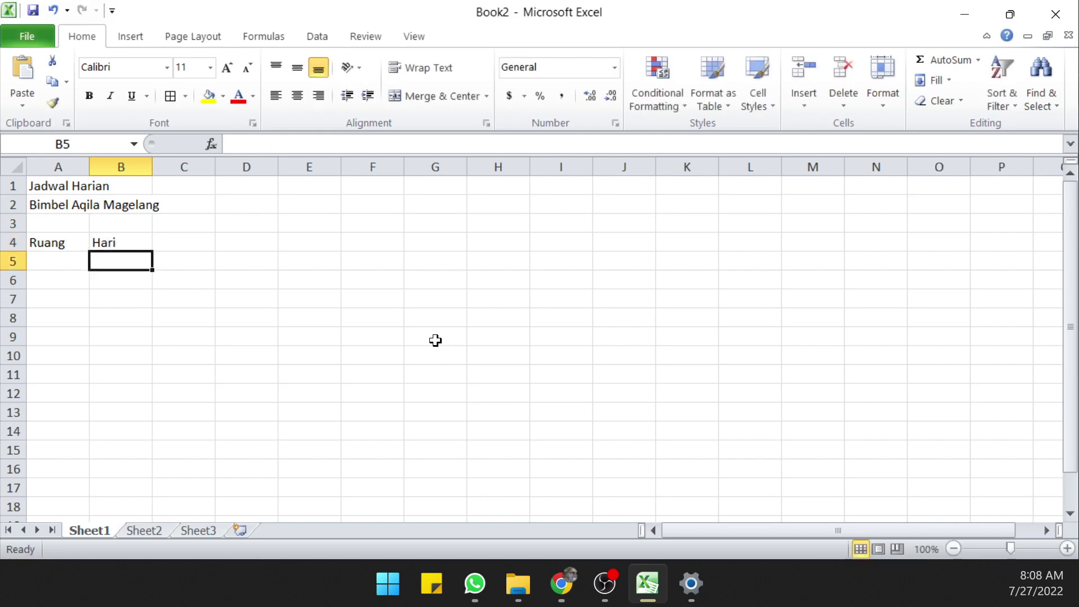
# Step: Fill B5:G5 with the weekdays Senin, Selasa, Rabu, Kamis, Jumat, Sabtu
pyautogui.write('Senin')
pyautogui.press('Tab')
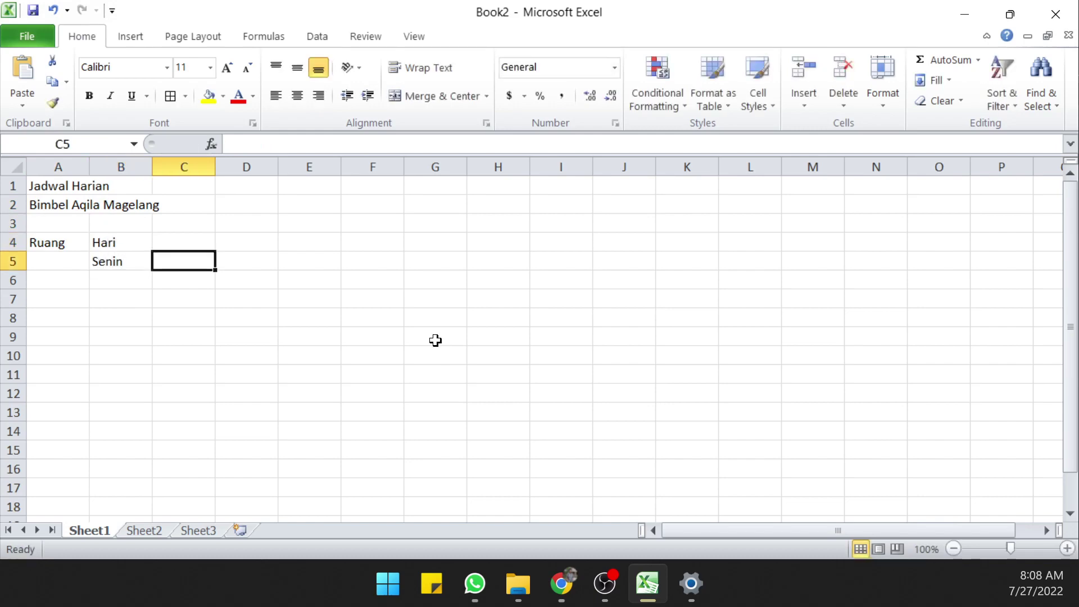
pyautogui.write('Selasa')
pyautogui.press('Tab')
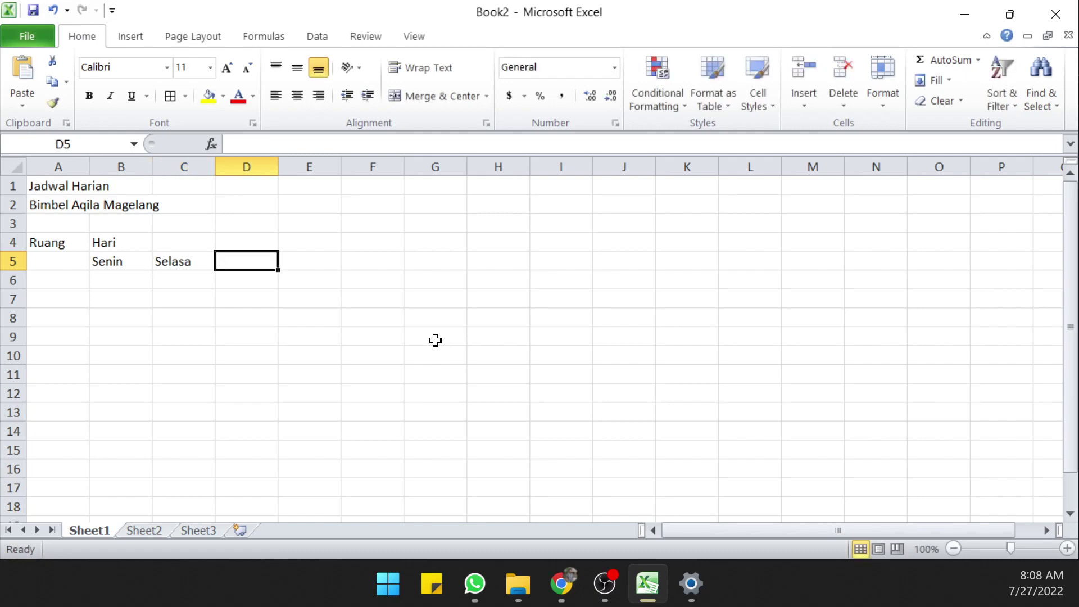
pyautogui.write('Rabu')
pyautogui.press('Tab')
pyautogui.write('Kami')
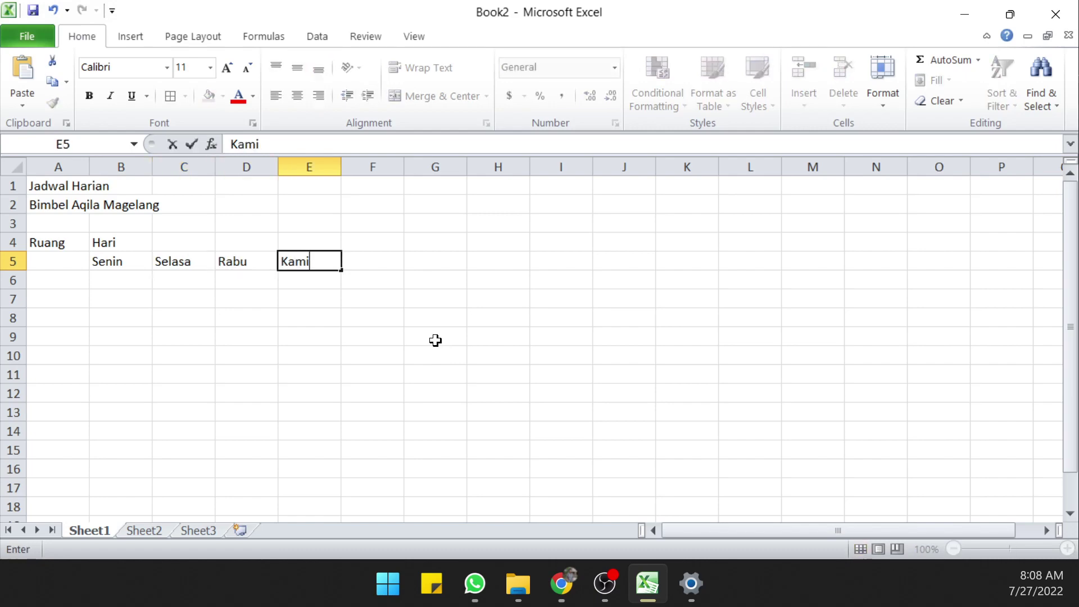
pyautogui.write('s')
pyautogui.press('Tab')
pyautogui.write('Jumat')
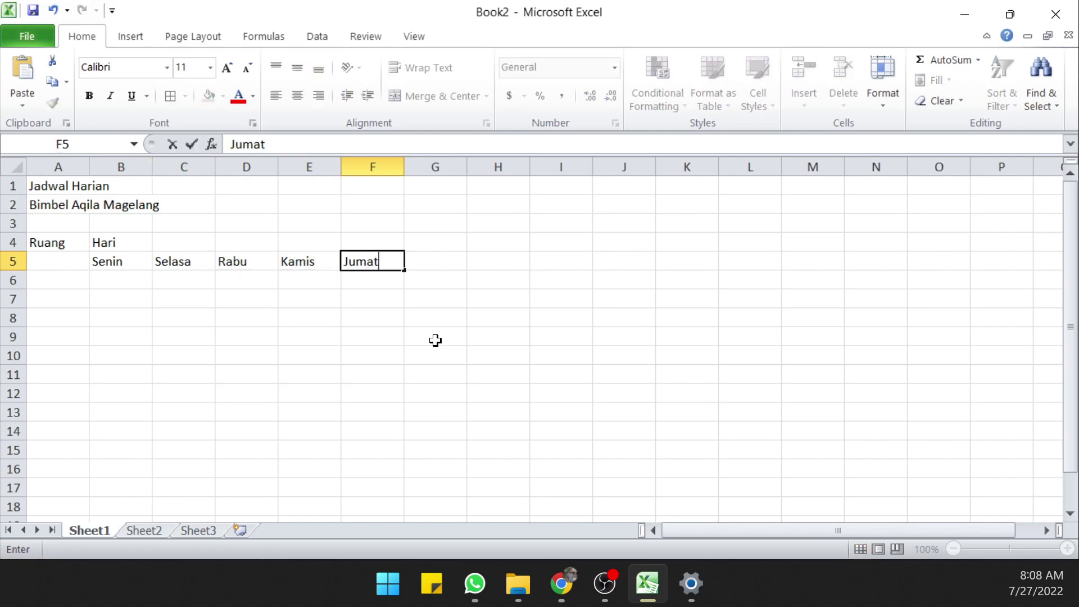
pyautogui.press('Tab')
pyautogui.write('Sabtu')
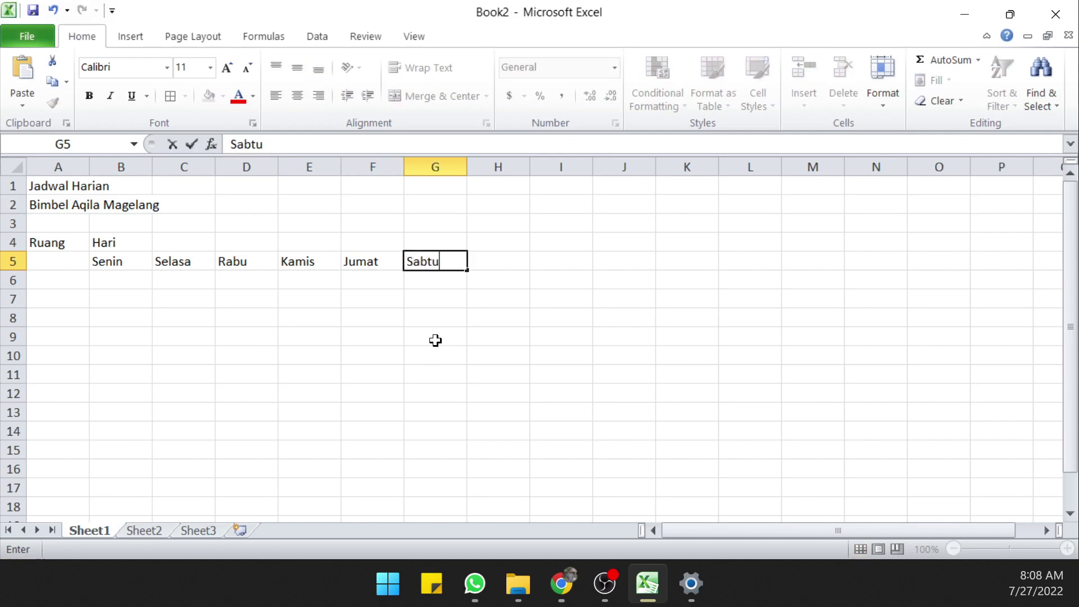
pyautogui.press('Return')
# Step: Enter room numbers 1 and 2 in A6 and A7
pyautogui.press('Left')
pyautogui.press('Left')
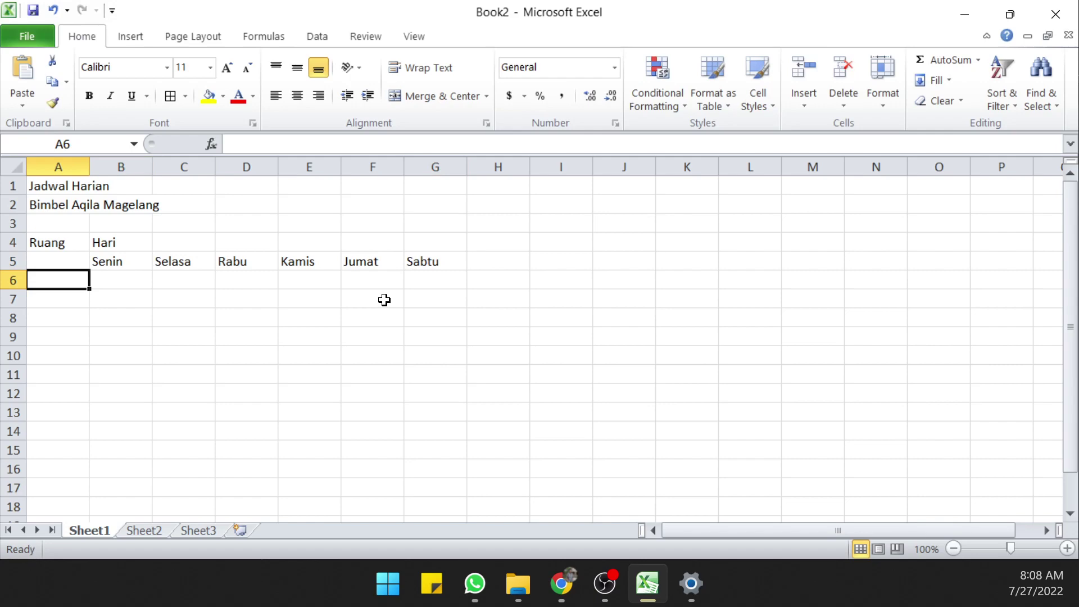
pyautogui.write('1')
pyautogui.press('Return')
pyautogui.write('2')
pyautogui.press('Return')
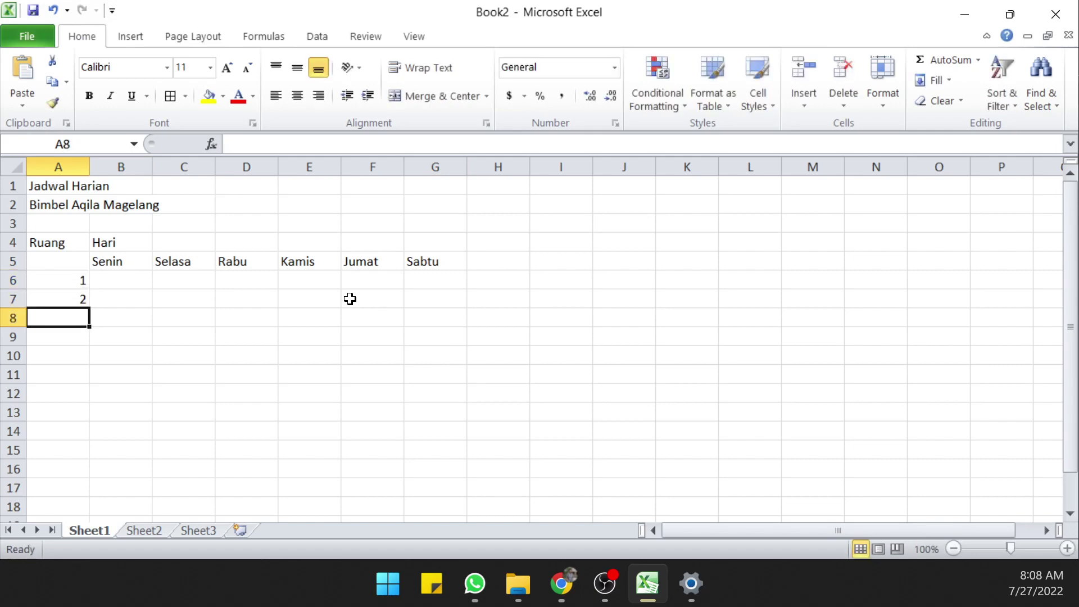
# Step: Extend the room numbers as a series from 1 to 10 down A6:A15
pyautogui.moveTo(63, 279)
pyautogui.mouseDown()
pyautogui.moveTo(79, 298)
pyautogui.moveTo(82, 467)
pyautogui.mouseUp()
pyautogui.click(68, 277)
pyautogui.click(121, 393)
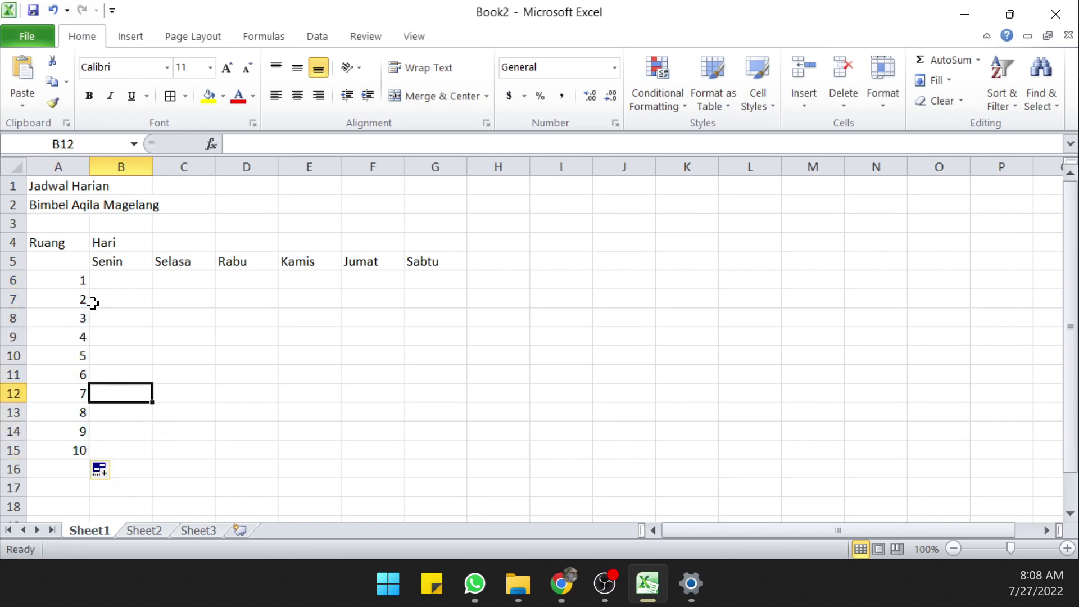
# Step: Centre the room numbers in A6:A15 horizontally
pyautogui.moveTo(79, 281); pyautogui.dragTo(74, 449)
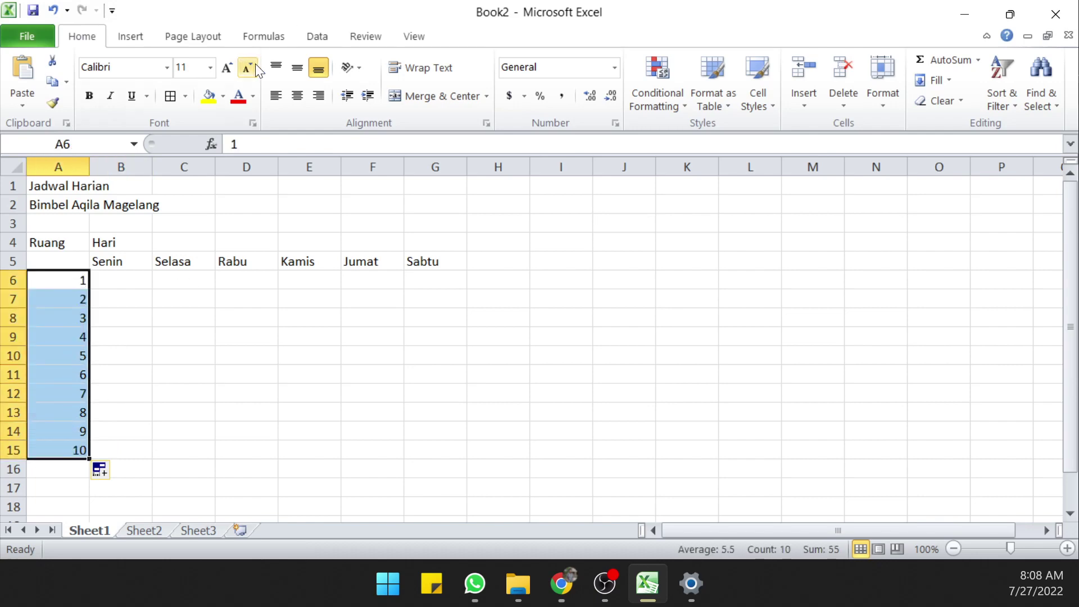
pyautogui.click(297, 96)
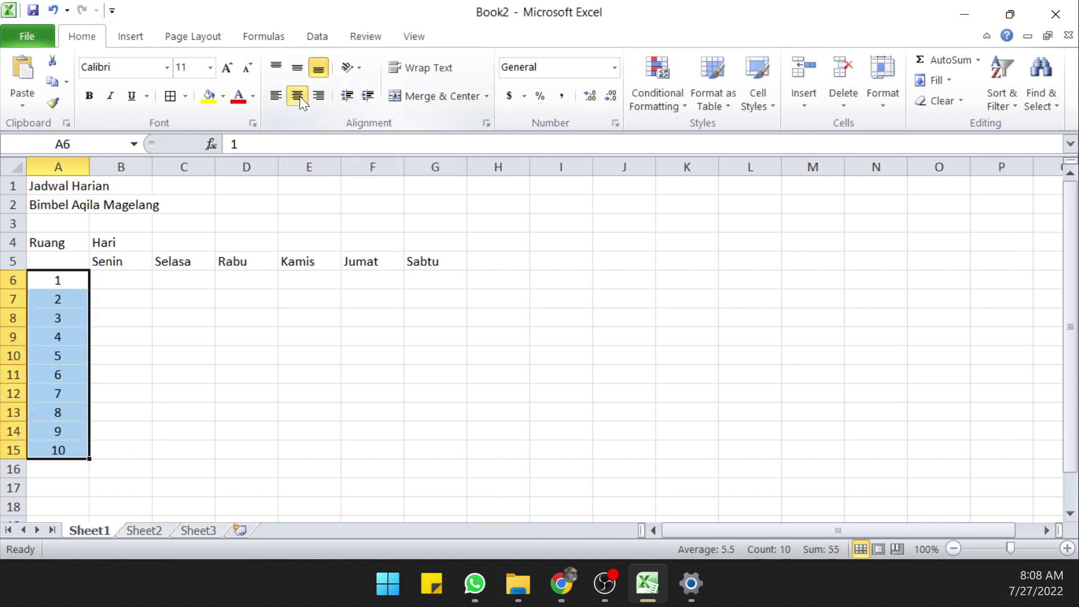
pyautogui.click(197, 352)
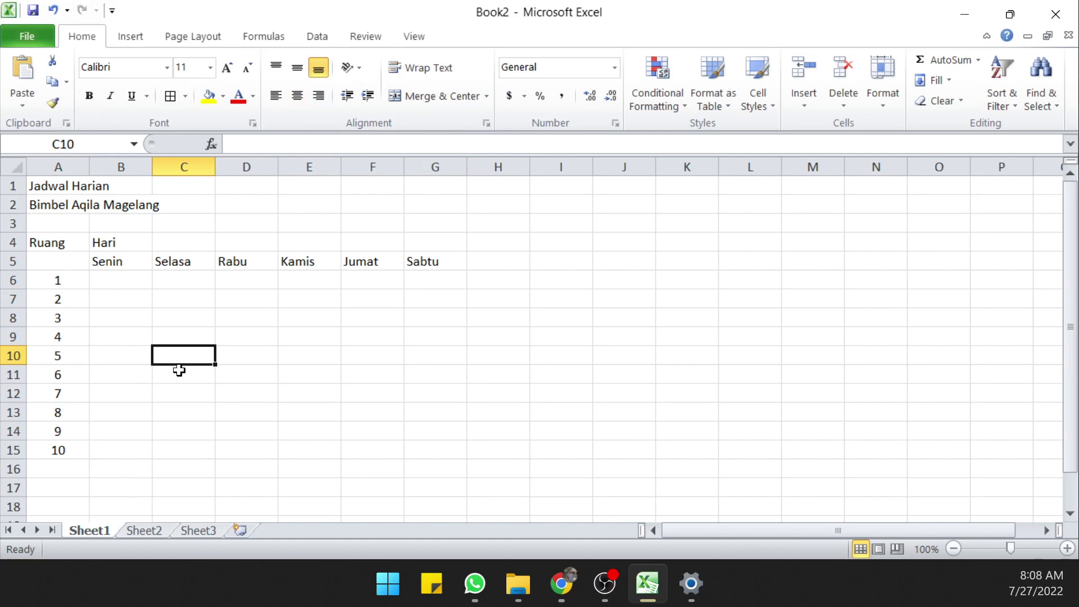
pyautogui.click(129, 284)
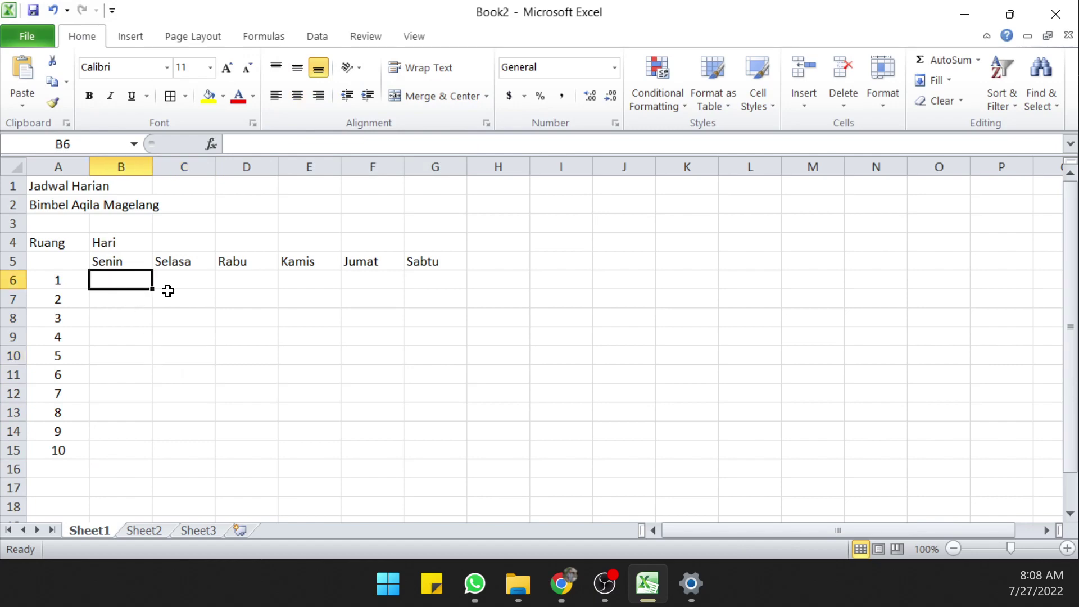
# Step: Type placeholder entries 'adsa', 'sdasd', 'asdasd', 'asfd' across row 6 of the schedule
pyautogui.write('adsa')
pyautogui.click(205, 284)
pyautogui.write('sdasd')
pyautogui.click(260, 281)
pyautogui.write('asdas')
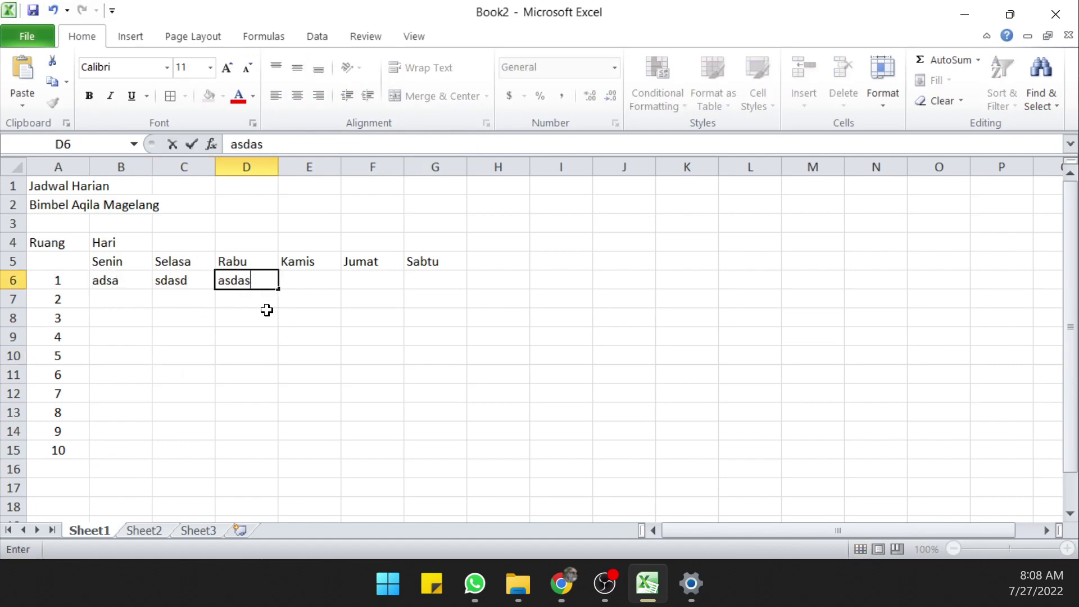
pyautogui.write('d')
pyautogui.click(317, 278)
pyautogui.write('asfd')
pyautogui.click(175, 303)
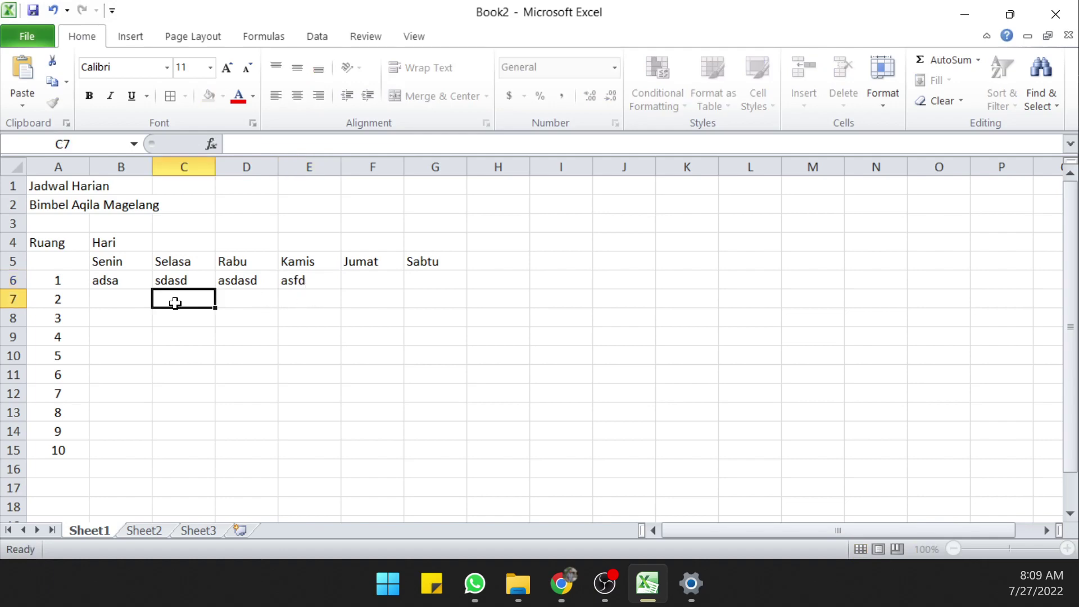
# Step: Copy the row 6 entries down to row 15 and open the print preview
pyautogui.moveTo(108, 280)
pyautogui.mouseDown()
pyautogui.moveTo(442, 292)
pyautogui.moveTo(436, 449)
pyautogui.mouseUp()
pyautogui.click(238, 323)
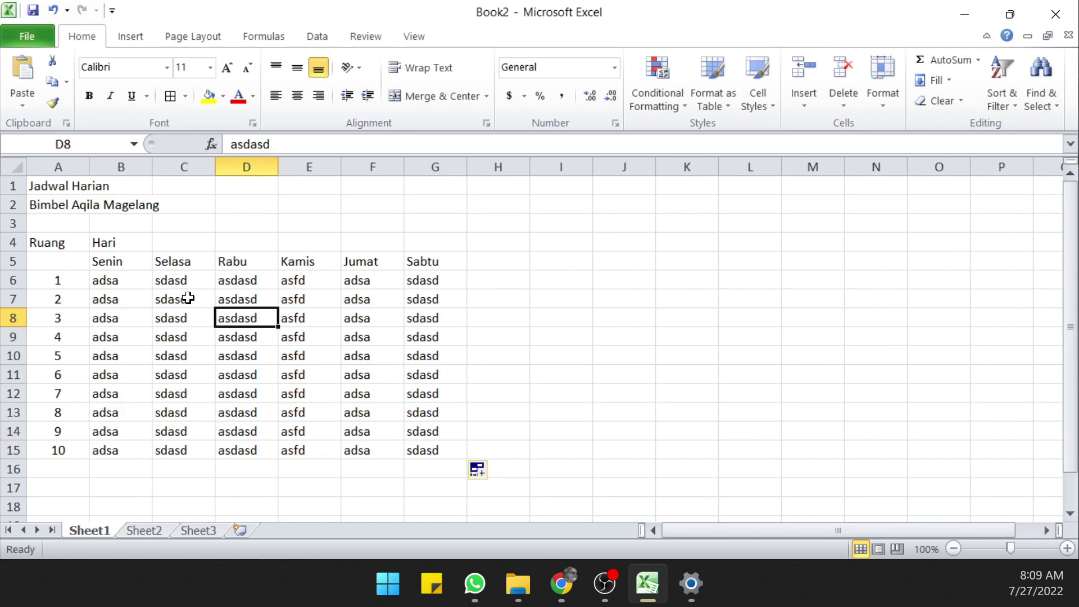
pyautogui.click(275, 293)
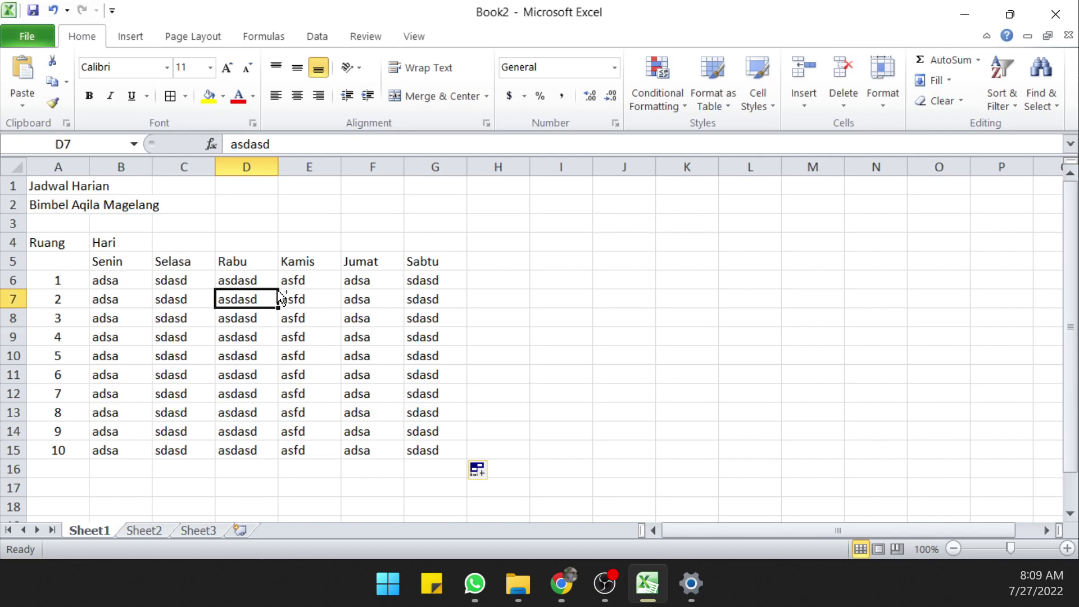
pyautogui.hotkey('ctrl', 'p')
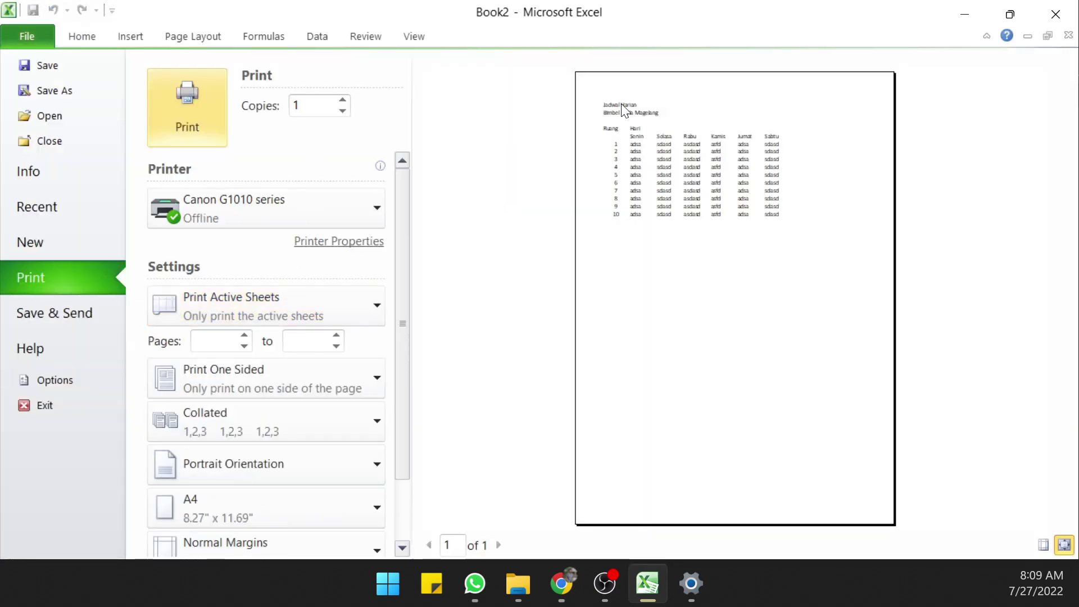
# Step: Zoom into the previewed page, then go back to Sheet1 through the Home tab
pyautogui.click(709, 156)
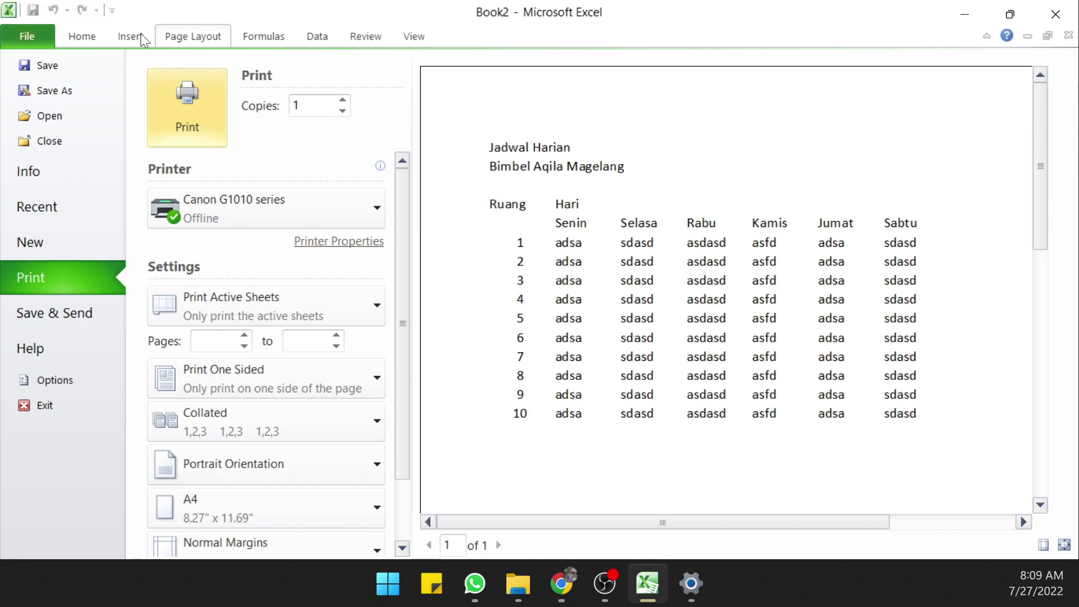
pyautogui.click(79, 40)
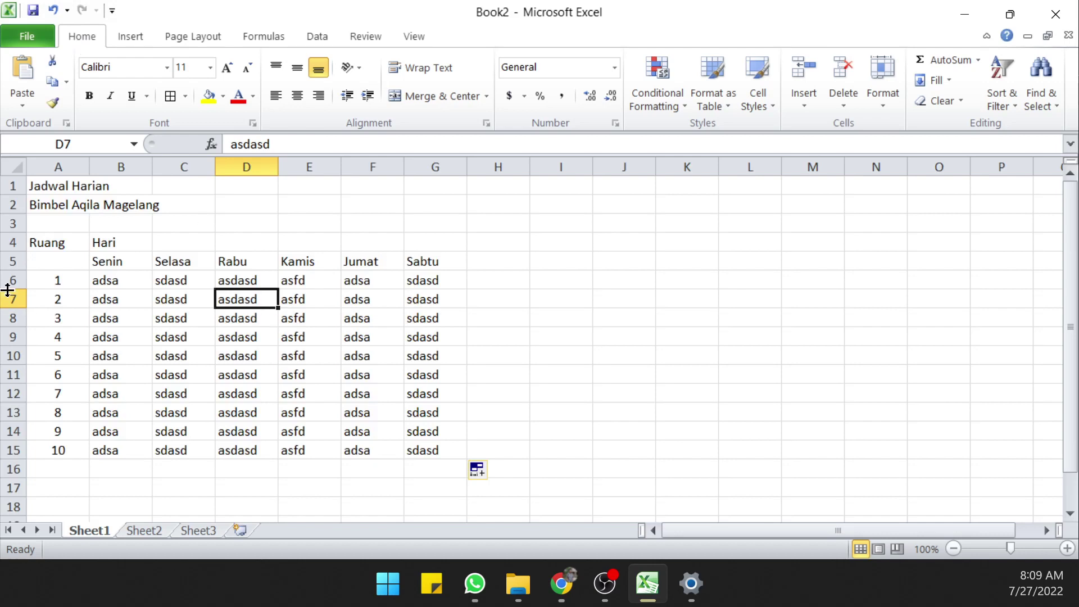
# Step: Apply All Borders to A4:G15 and confirm the grid in print preview
pyautogui.click(47, 240)
pyautogui.moveTo(47, 240); pyautogui.dragTo(446, 442)
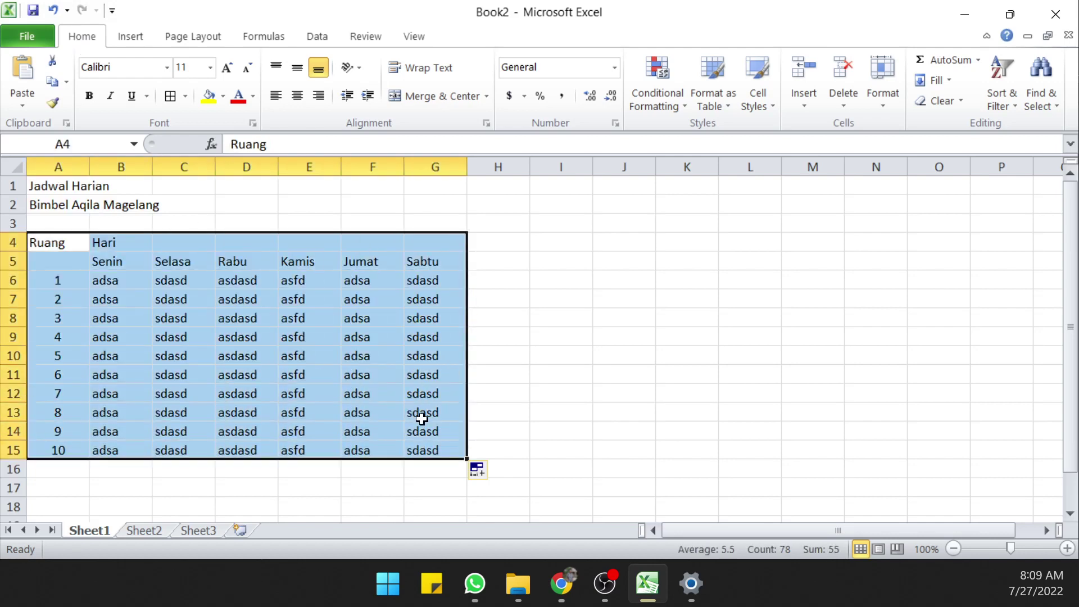
pyautogui.click(185, 96)
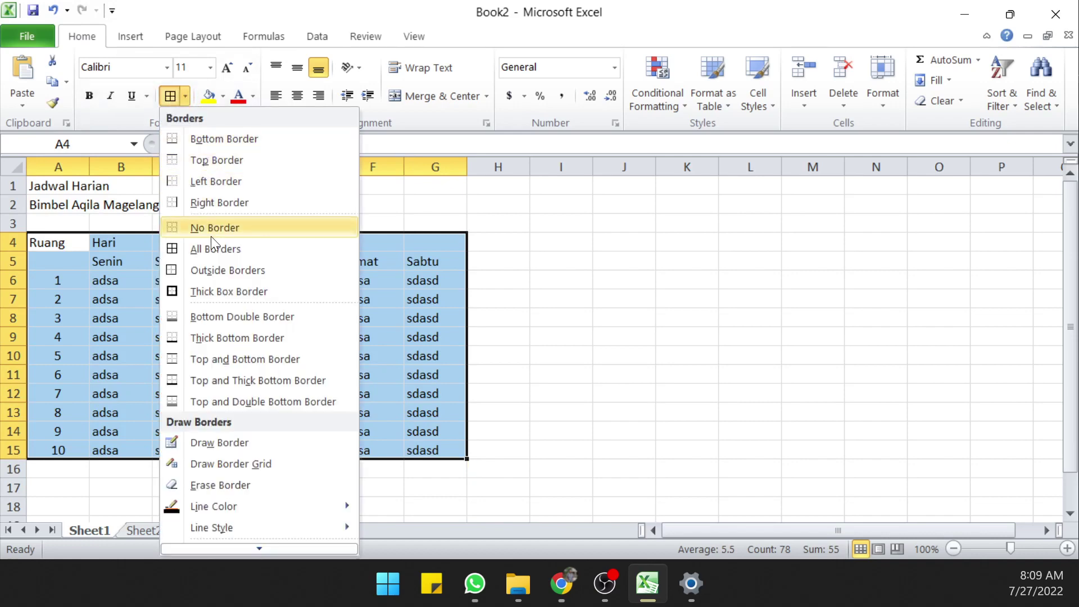
pyautogui.click(201, 251)
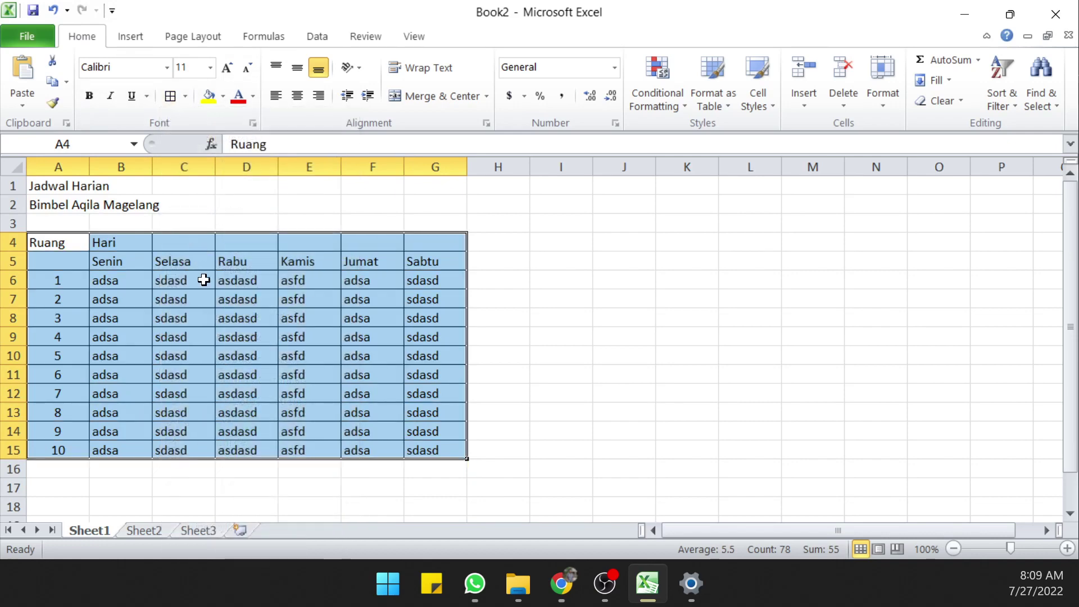
pyautogui.click(196, 337)
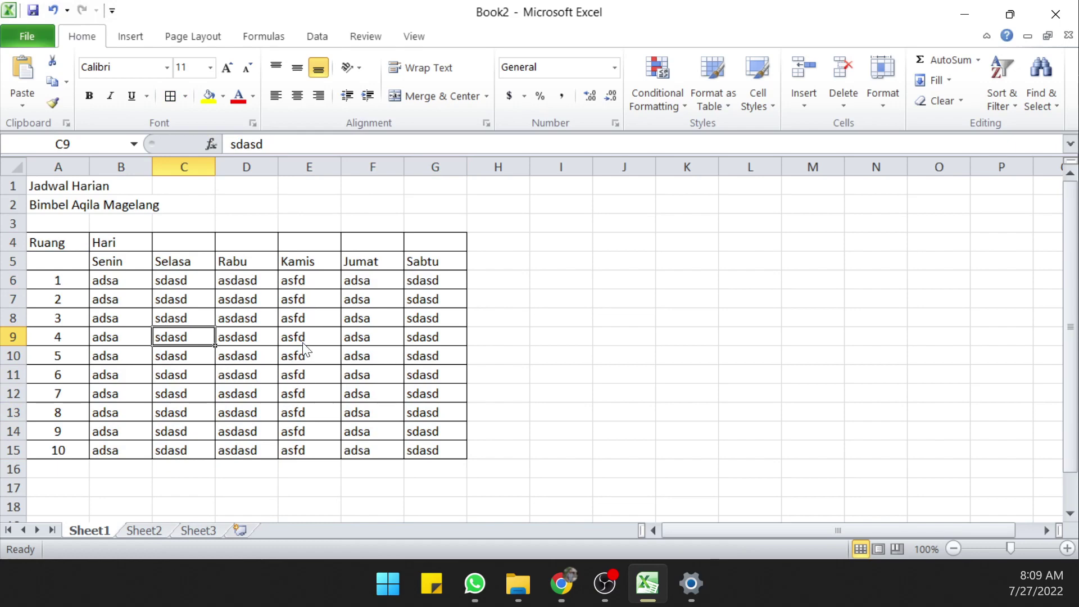
pyautogui.hotkey('ctrl', 'p')
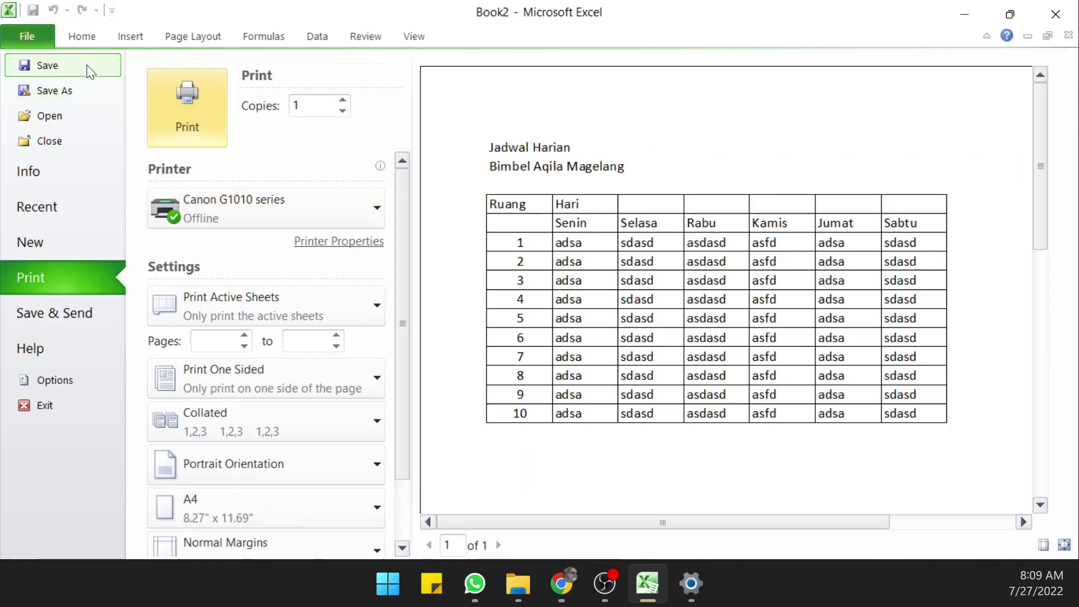
pyautogui.click(79, 34)
# Step: Merge and centre B4:G4 so 'Hari' spans the day columns
pyautogui.click(235, 296)
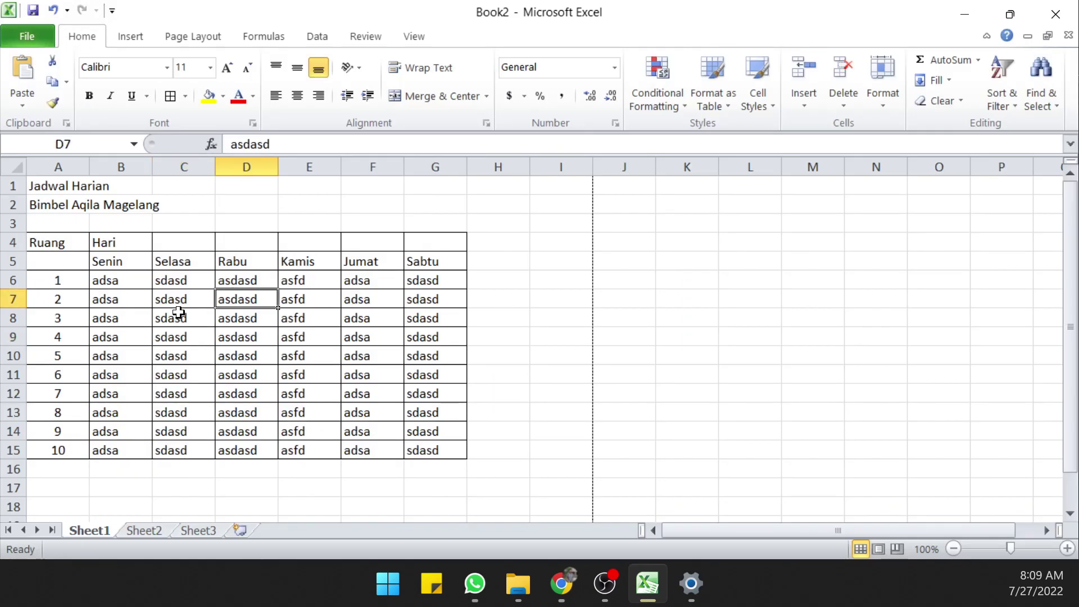
pyautogui.moveTo(113, 241); pyautogui.dragTo(433, 245)
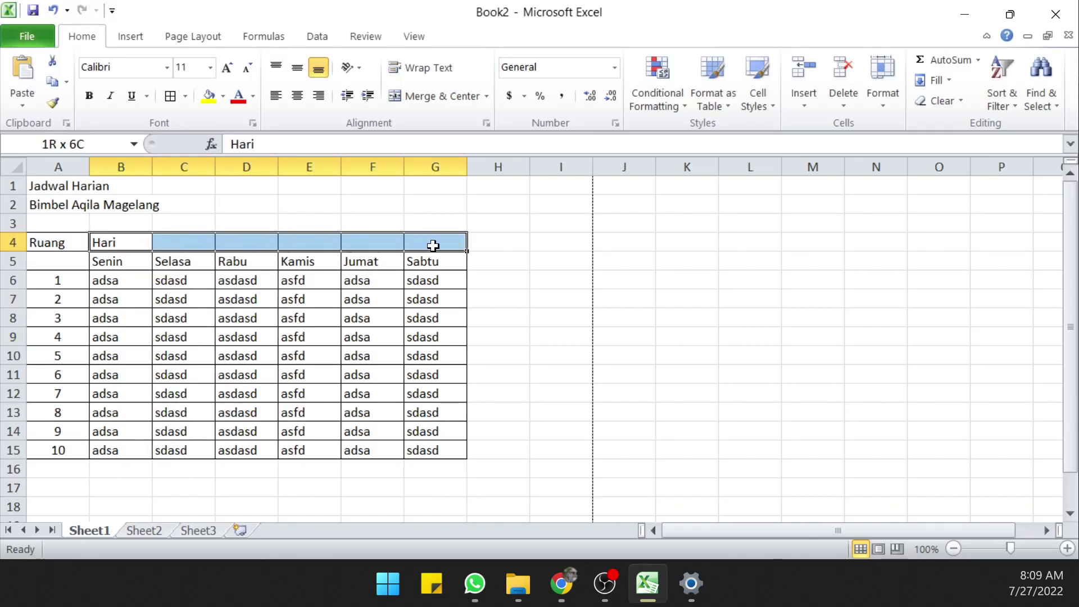
pyautogui.click(400, 95)
pyautogui.click(364, 299)
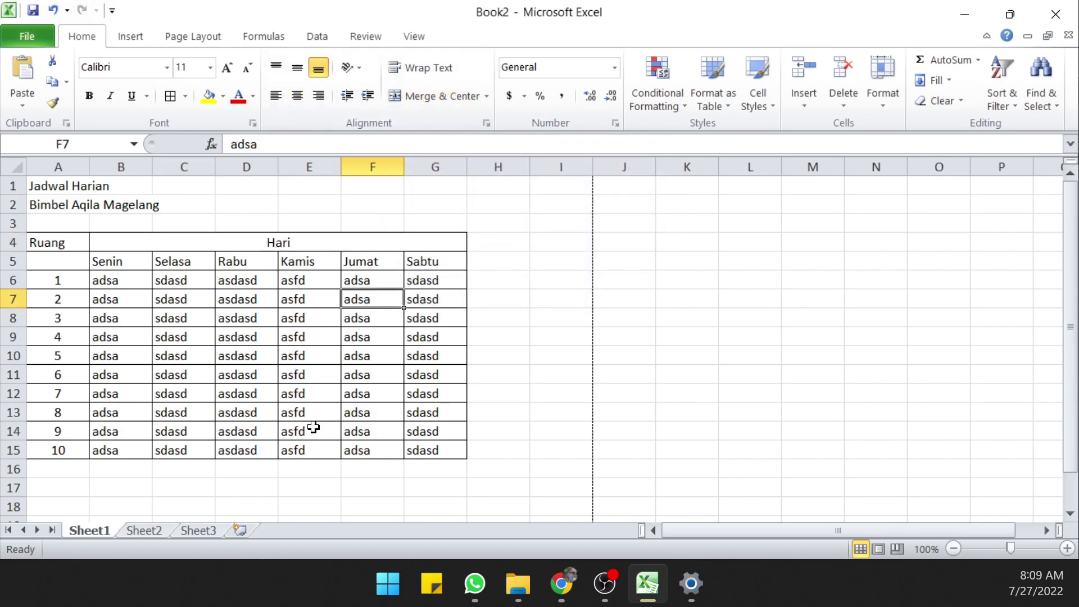
# Step: Merge A4:A5 for 'Ruang' and align it to the vertical middle
pyautogui.moveTo(71, 245); pyautogui.dragTo(69, 261)
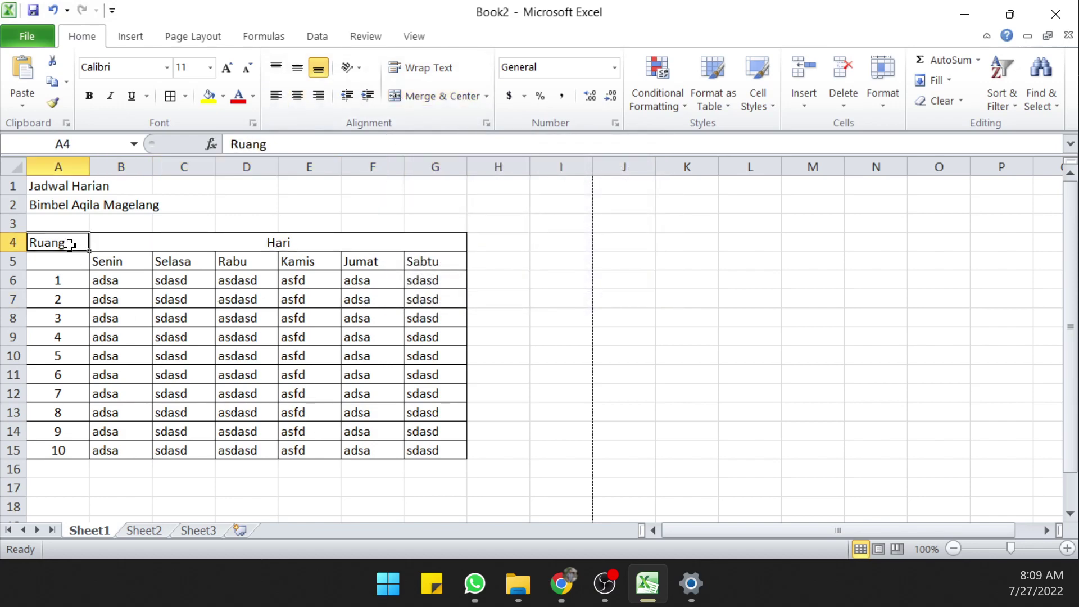
pyautogui.click(413, 97)
pyautogui.click(287, 389)
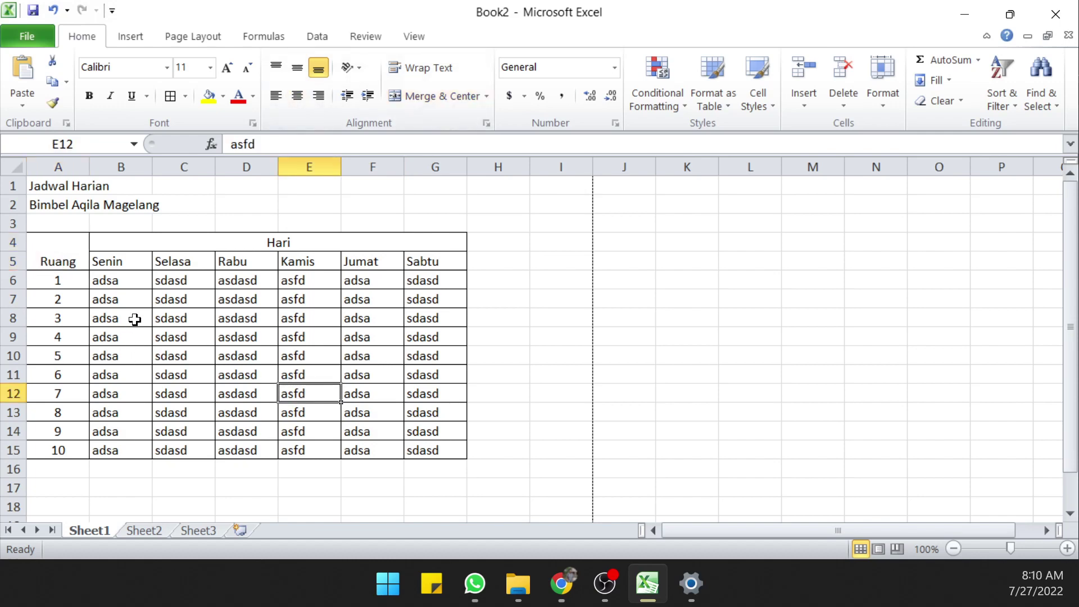
pyautogui.click(55, 256)
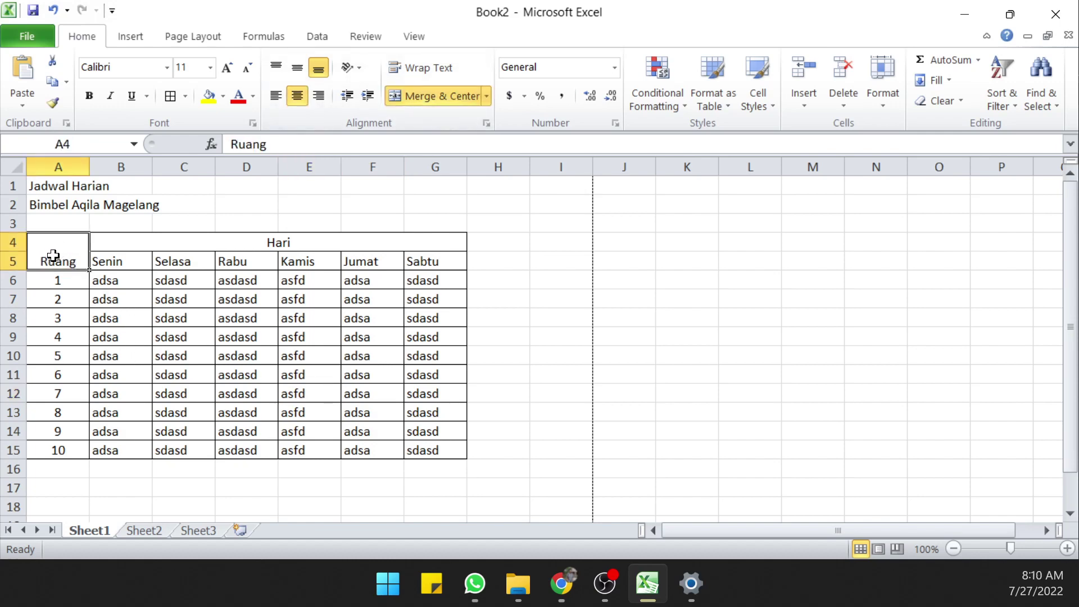
pyautogui.click(297, 68)
pyautogui.click(241, 222)
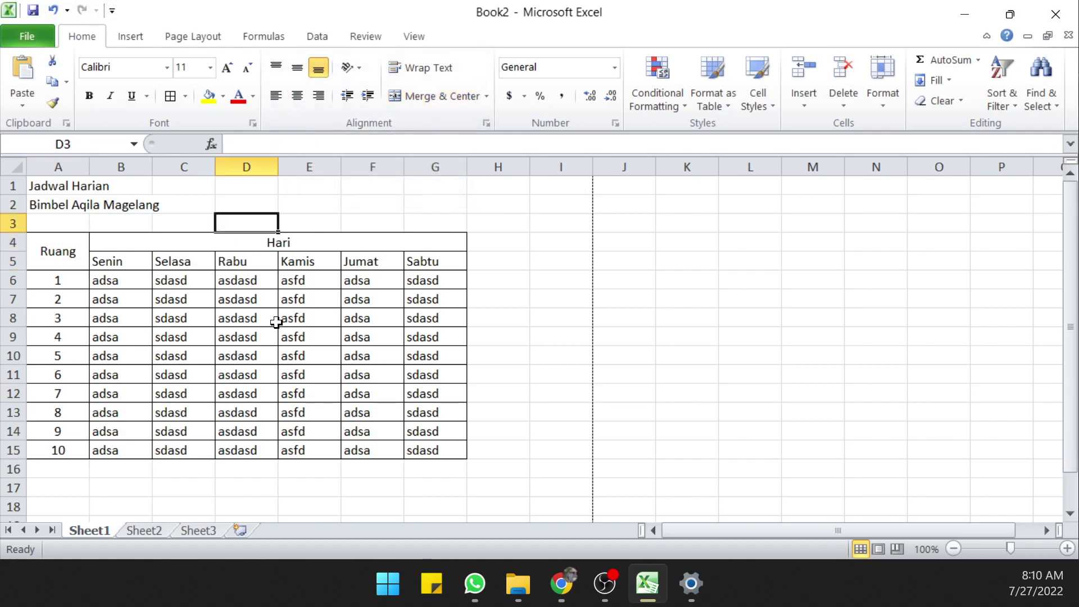
# Step: Merge and centre both title rows across A1:G1 and A2:G2, then preview the page
pyautogui.click(83, 225)
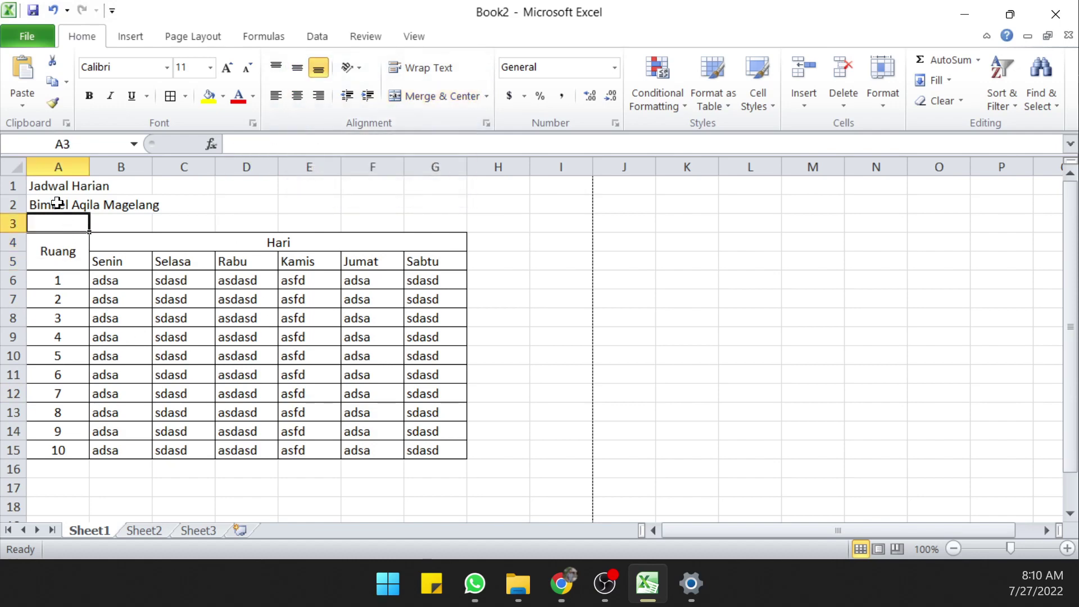
pyautogui.moveTo(47, 186); pyautogui.dragTo(417, 188)
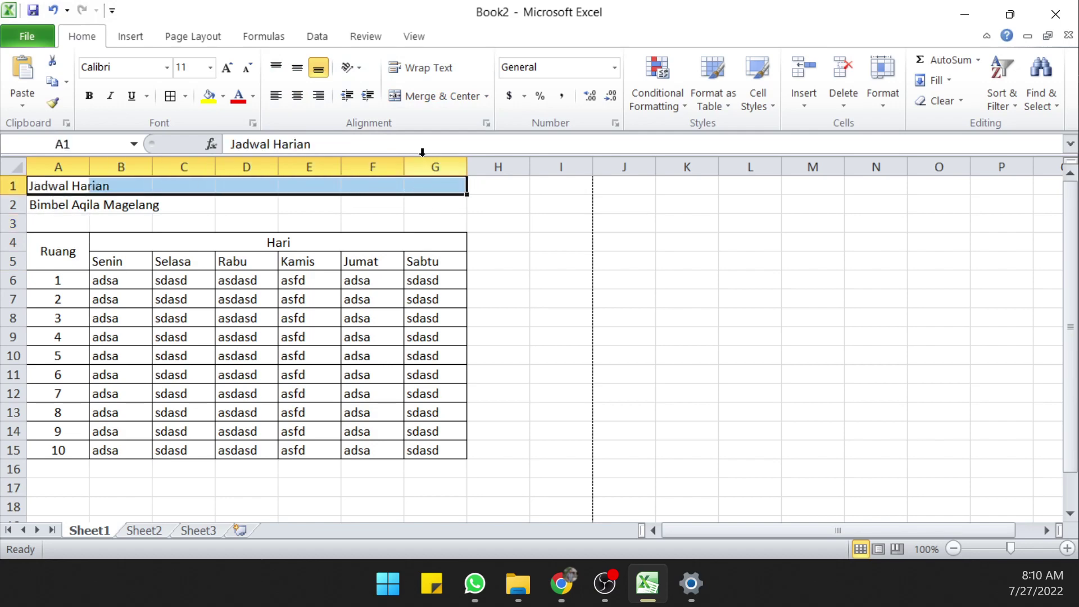
pyautogui.click(396, 94)
pyautogui.moveTo(62, 205); pyautogui.dragTo(414, 203)
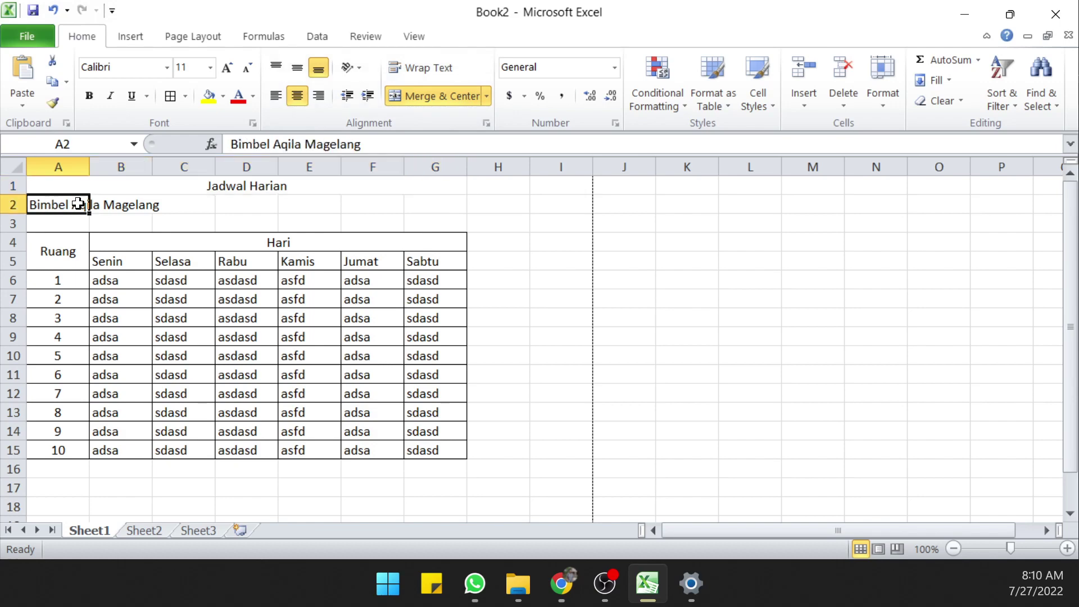
pyautogui.click(416, 95)
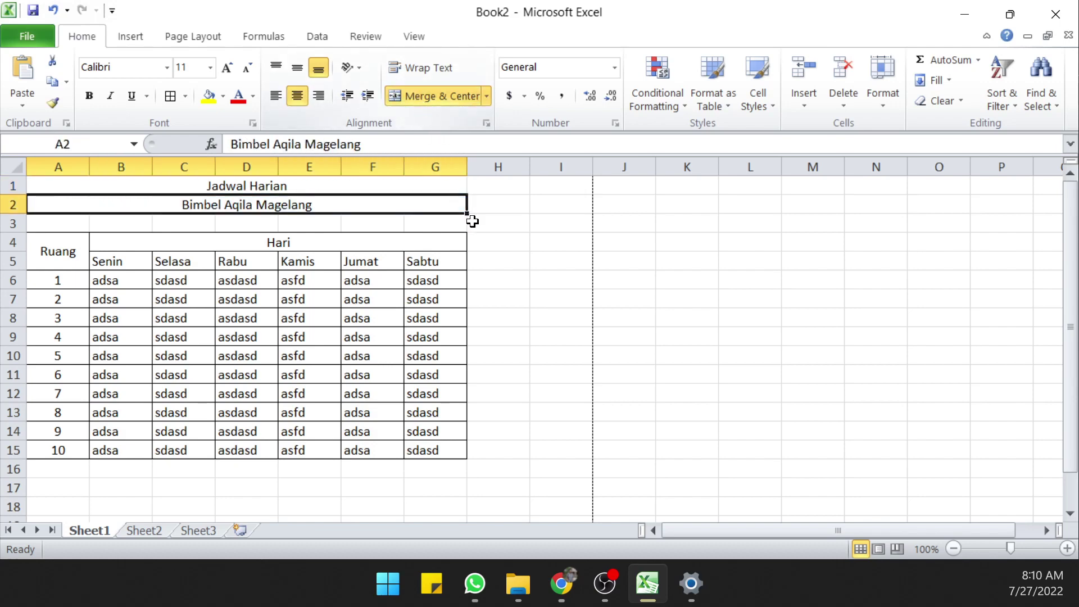
pyautogui.click(499, 259)
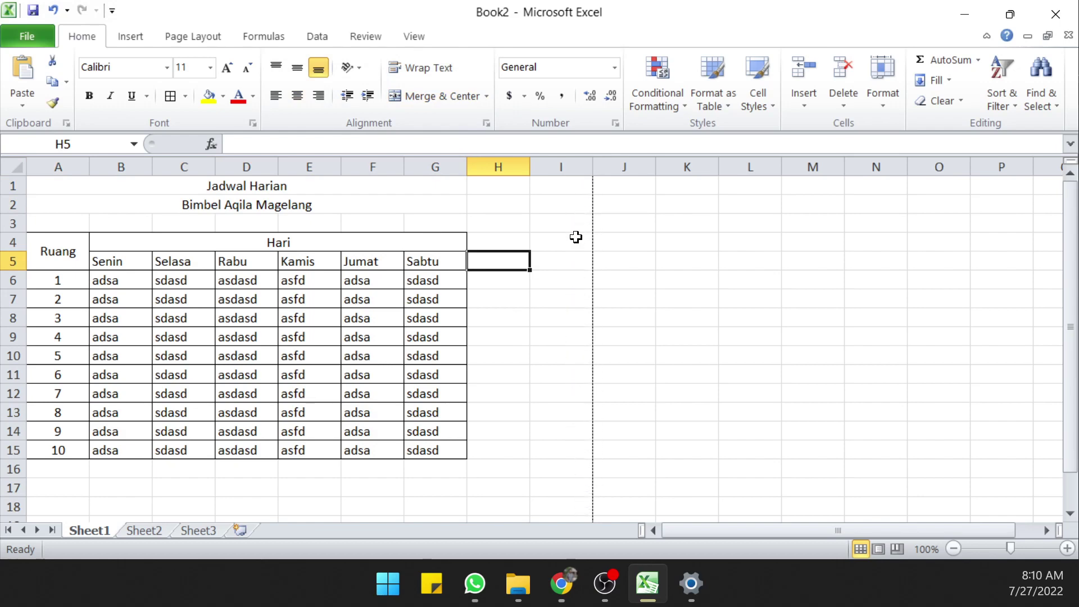
pyautogui.hotkey('ctrl', 'p')
pyautogui.click(925, 227)
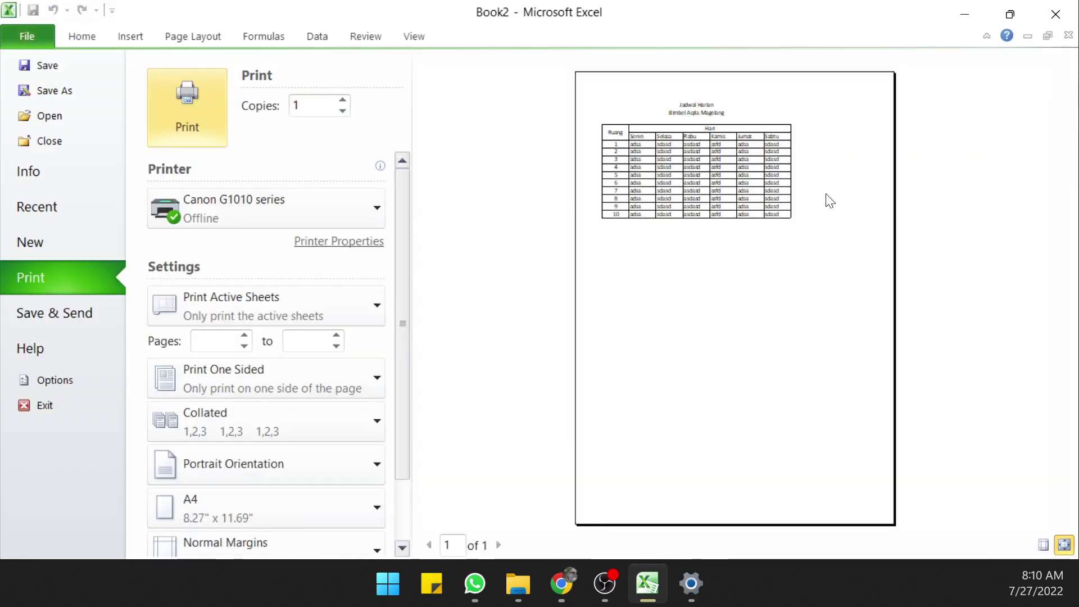
pyautogui.click(87, 34)
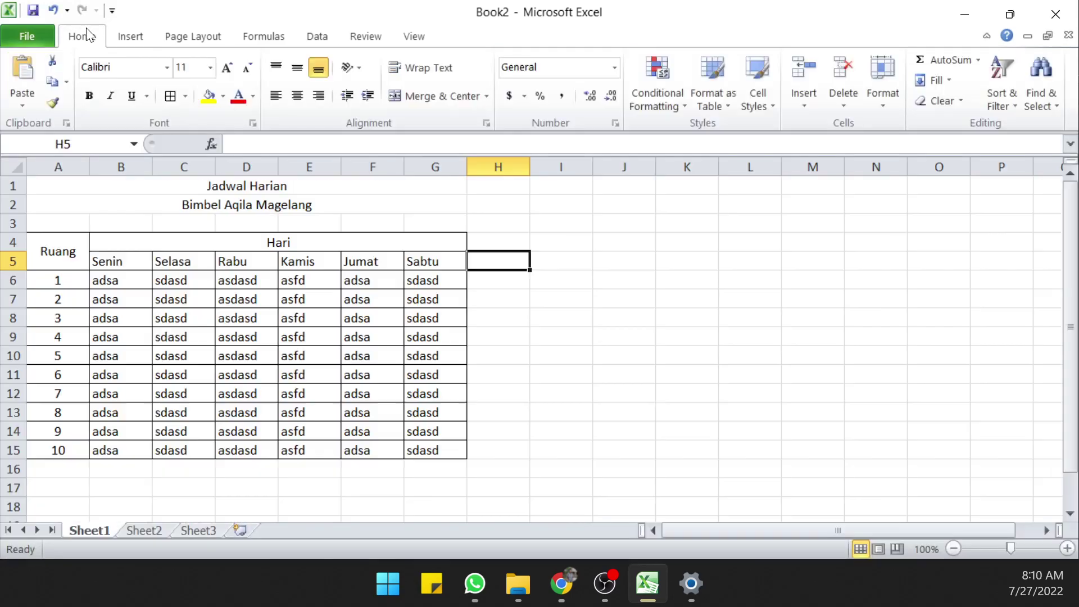
pyautogui.click(424, 300)
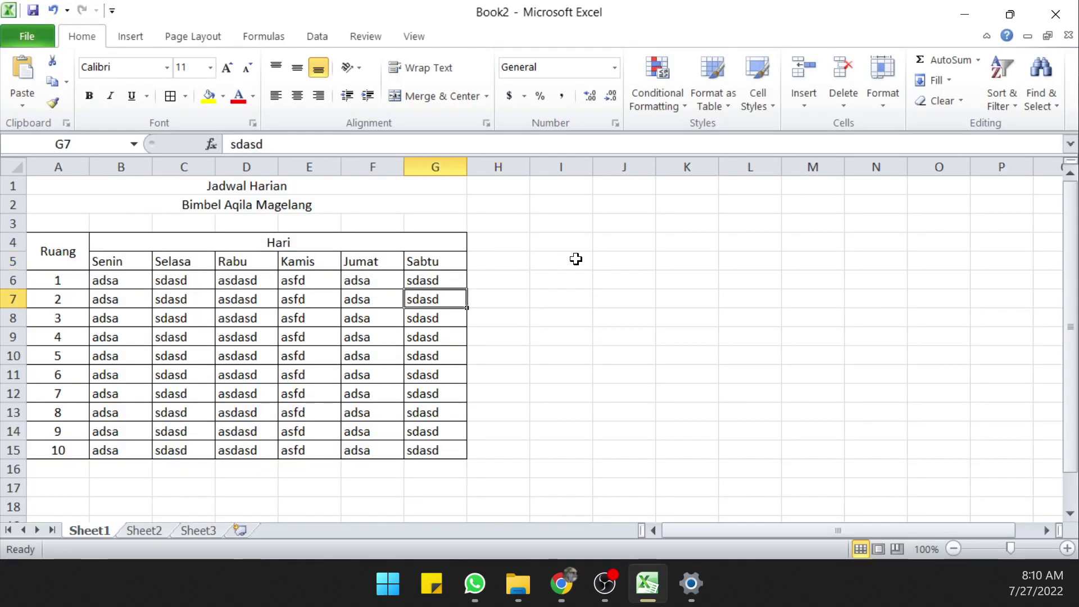
pyautogui.keyDown('ctrl'); pyautogui.scroll(-1, 575, 259); pyautogui.keyUp('ctrl')
pyautogui.keyDown('ctrl'); pyautogui.scroll(1, 458, 268); pyautogui.keyUp('ctrl')
pyautogui.keyDown('ctrl'); pyautogui.scroll(-1, 464, 260); pyautogui.keyUp('ctrl')
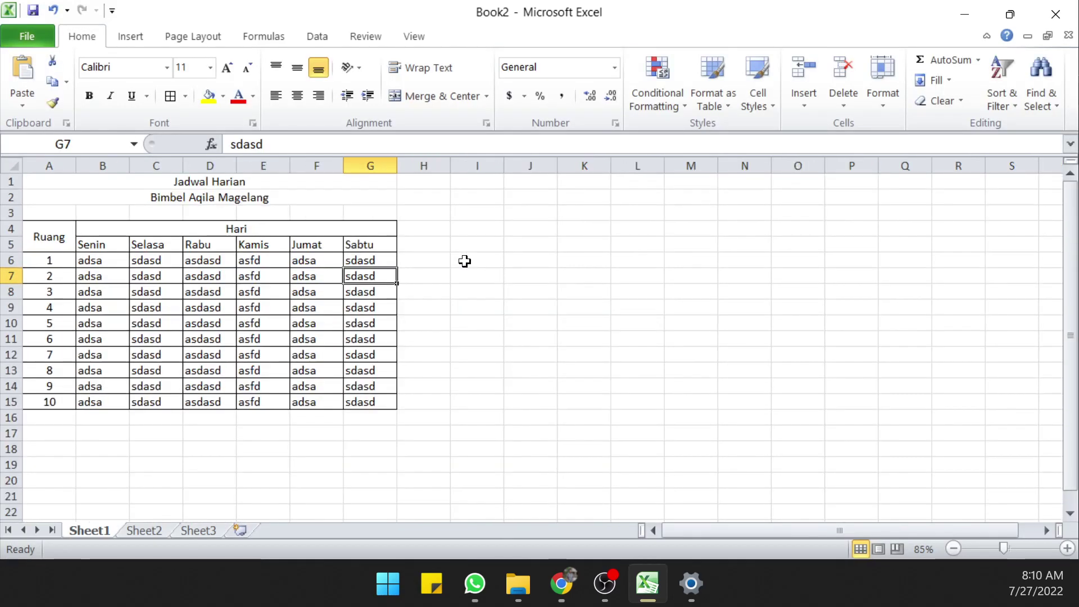
pyautogui.hotkey('ctrl', 'p')
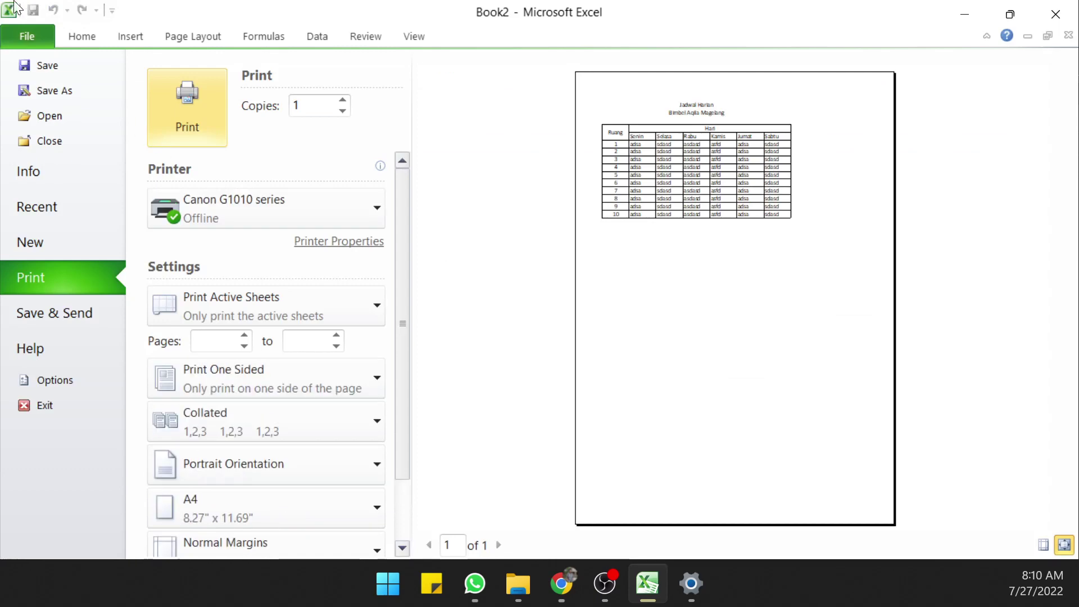
pyautogui.click(82, 36)
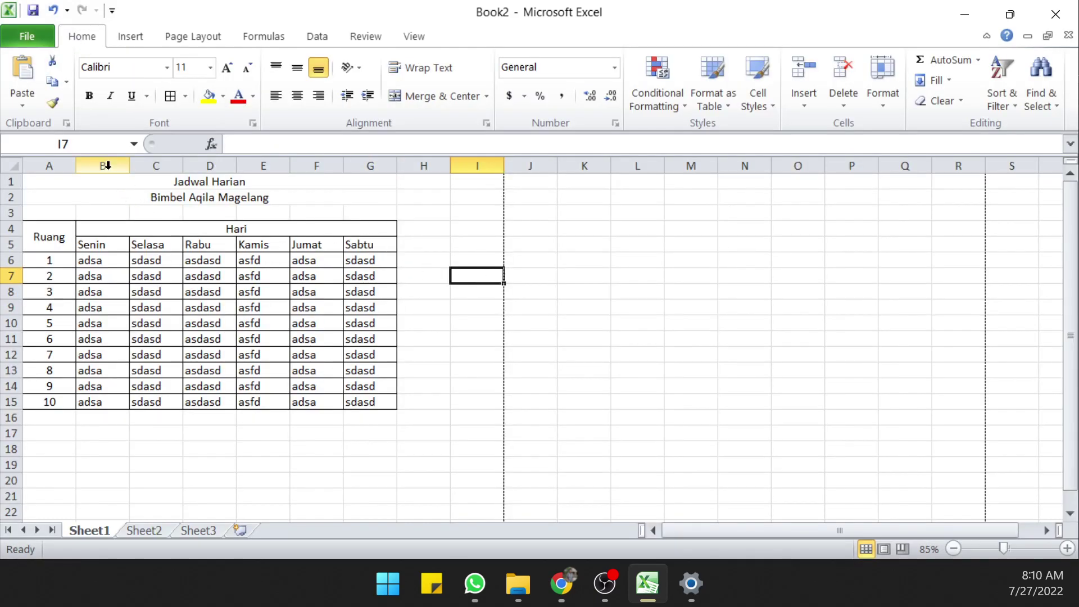
# Step: Widen columns B through G to an equal width
pyautogui.moveTo(108, 165); pyautogui.dragTo(178, 164)
pyautogui.click(158, 260)
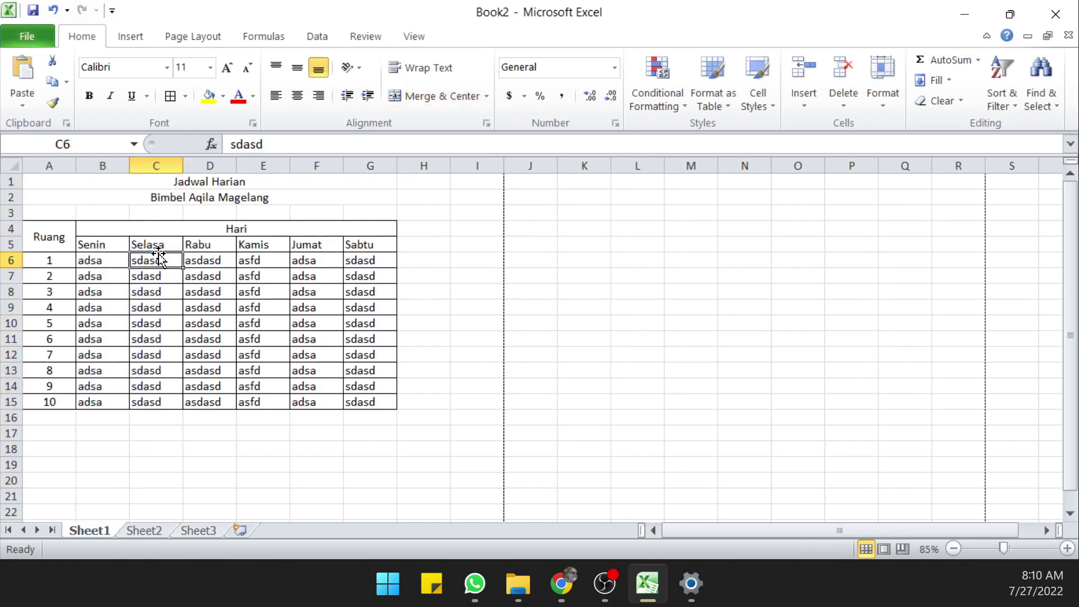
pyautogui.click(92, 230)
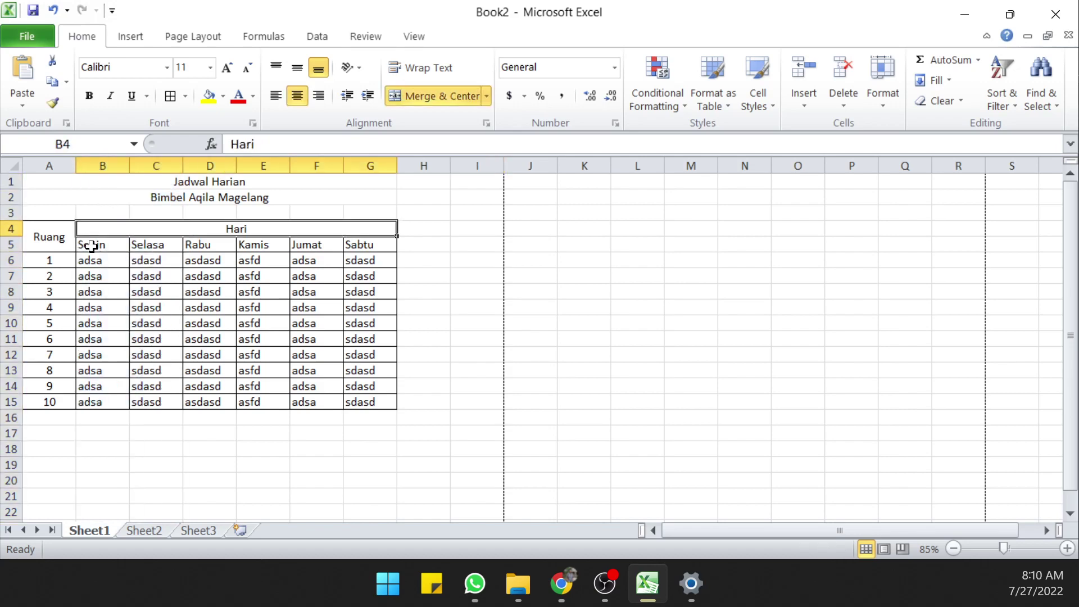
pyautogui.click(95, 246)
pyautogui.moveTo(94, 246); pyautogui.dragTo(379, 399)
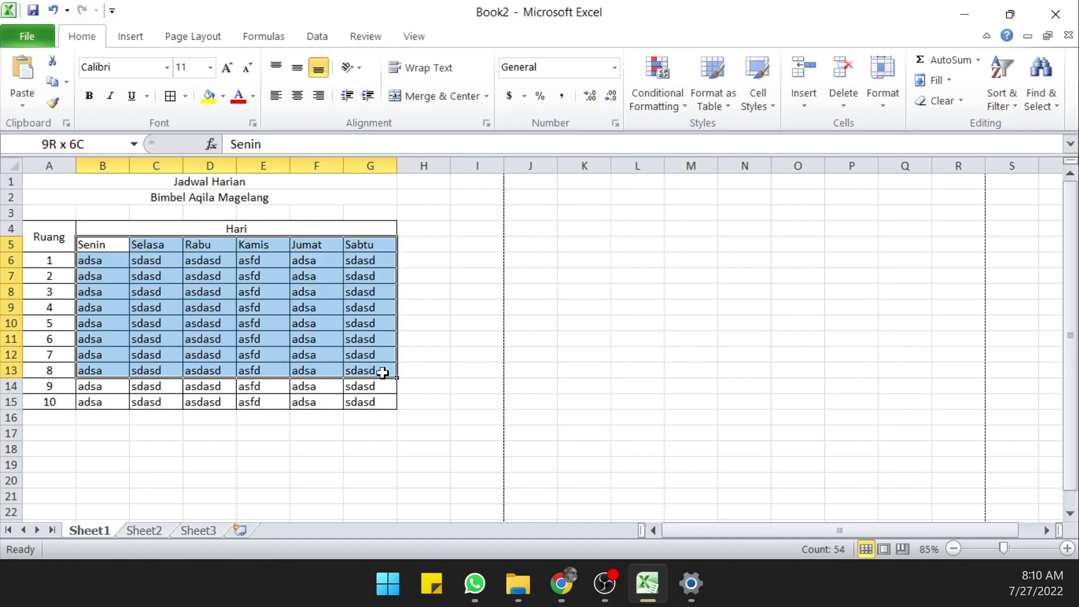
pyautogui.click(231, 339)
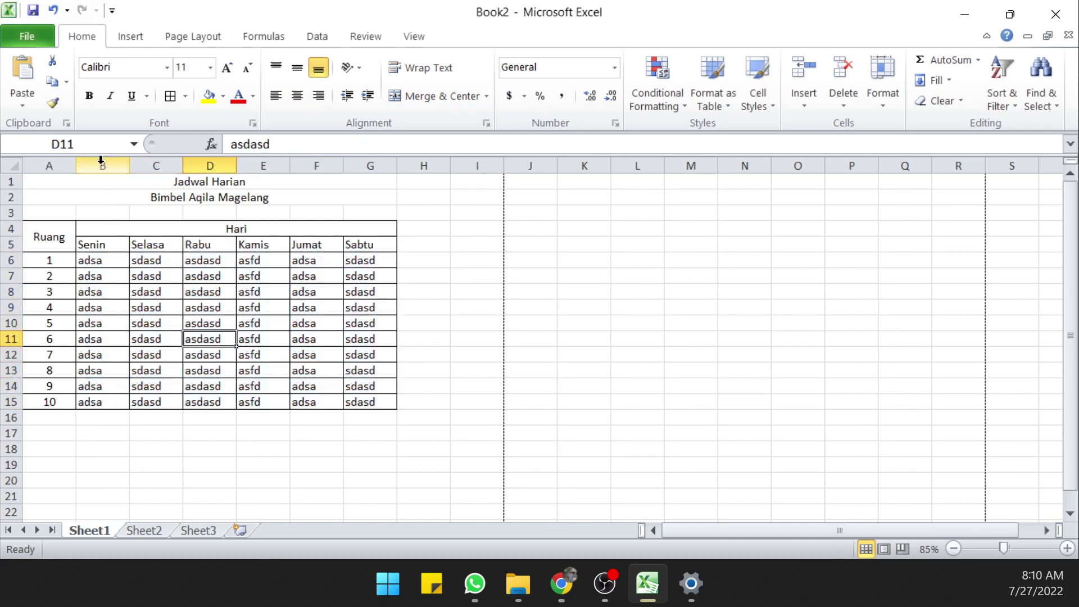
pyautogui.moveTo(101, 165); pyautogui.dragTo(377, 179)
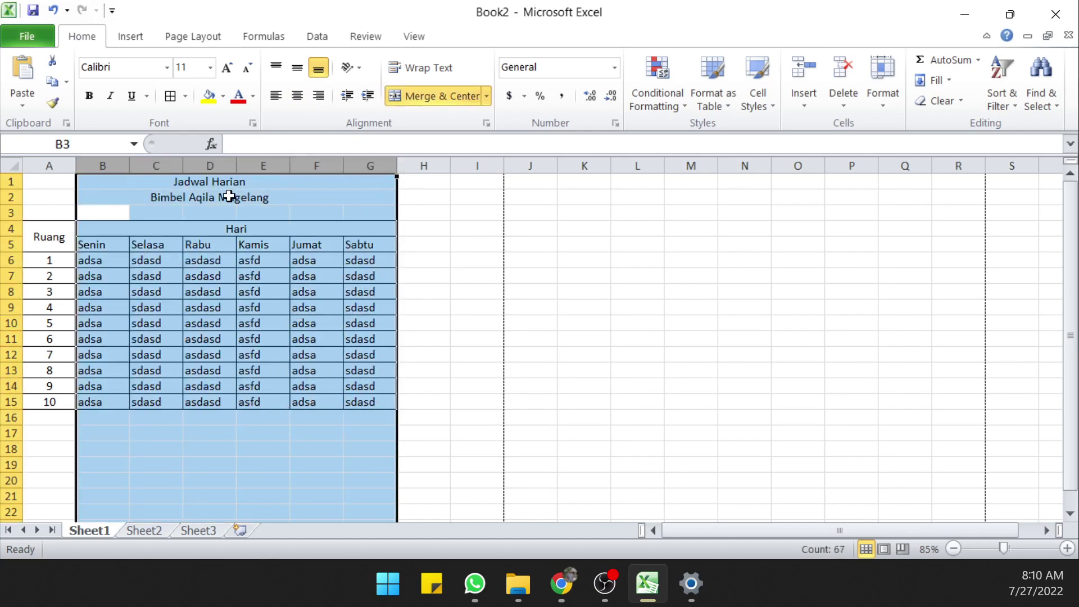
pyautogui.moveTo(131, 167)
pyautogui.mouseDown()
pyautogui.moveTo(158, 165)
pyautogui.moveTo(149, 168)
pyautogui.mouseUp()
pyautogui.click(186, 288)
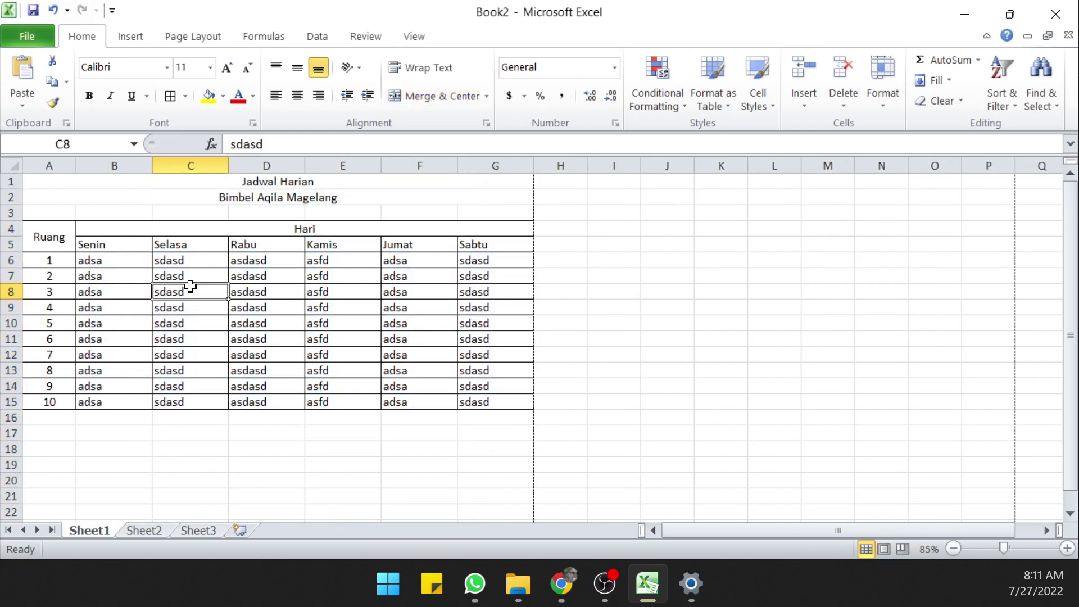
# Step: Centre the day names Senin to Sabtu in row 5
pyautogui.moveTo(113, 244); pyautogui.dragTo(466, 244)
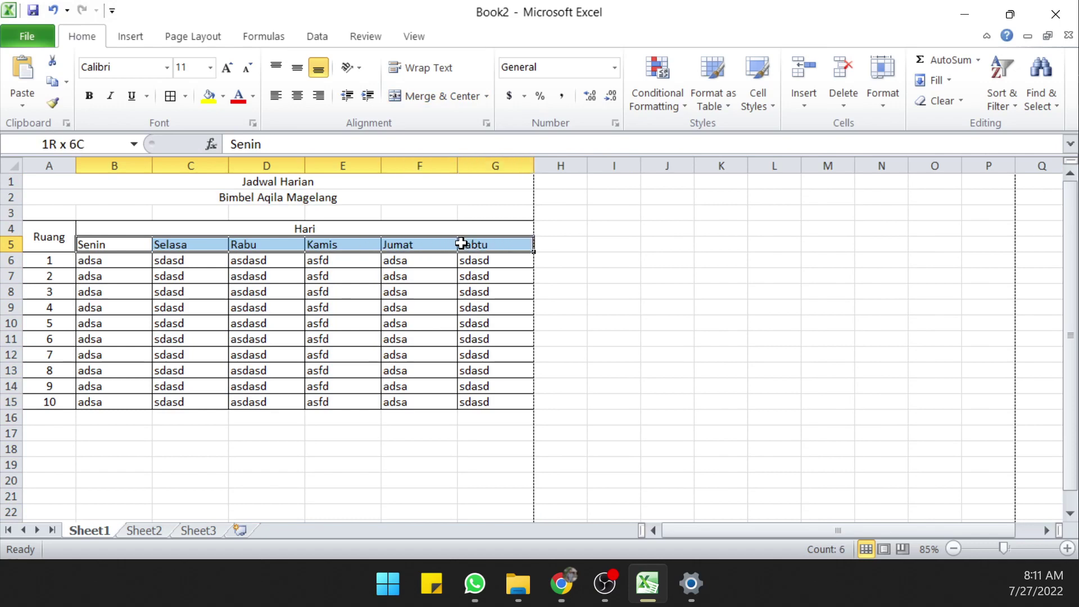
pyautogui.click(297, 96)
pyautogui.click(302, 312)
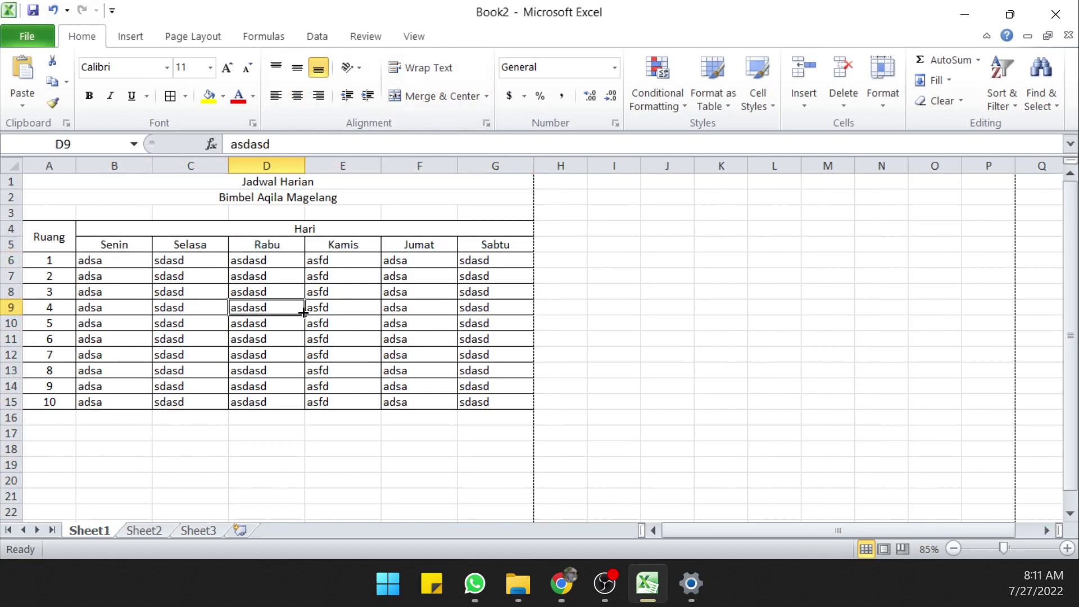
# Step: Set rows 4–15 to height 19.80 and middle-align their text
pyautogui.click(272, 372)
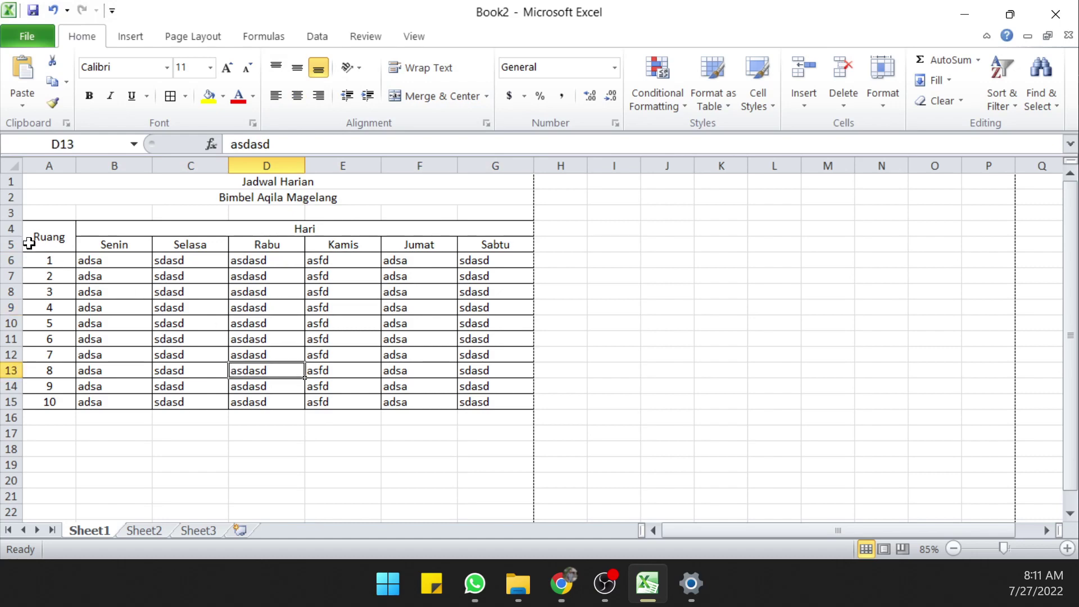
pyautogui.click(8, 229)
pyautogui.moveTo(8, 229); pyautogui.dragTo(11, 401)
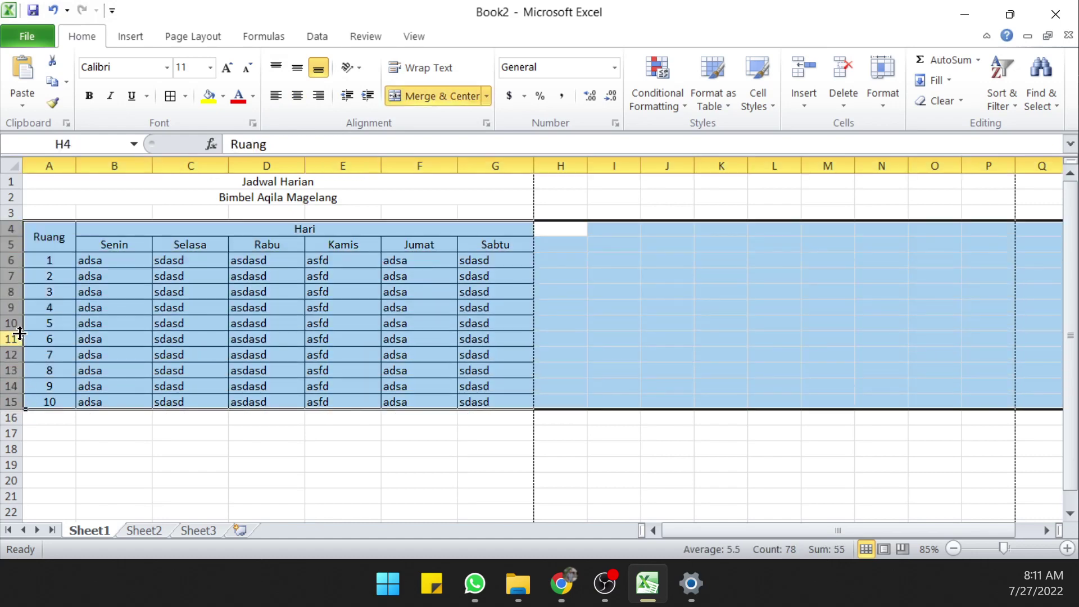
pyautogui.click(11, 260)
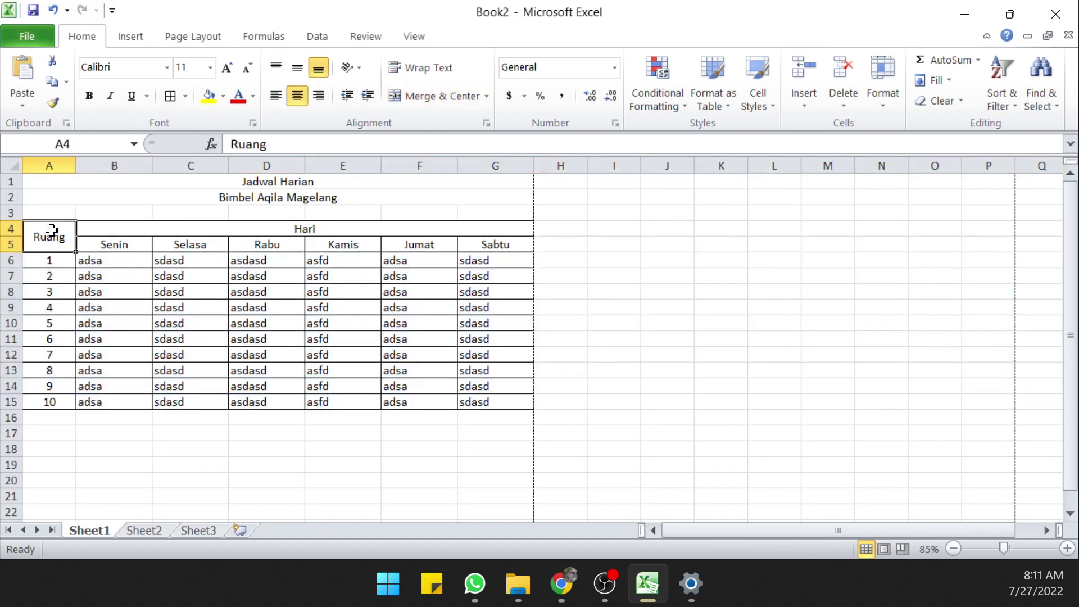
pyautogui.moveTo(45, 236); pyautogui.dragTo(56, 387)
pyautogui.click(9, 229)
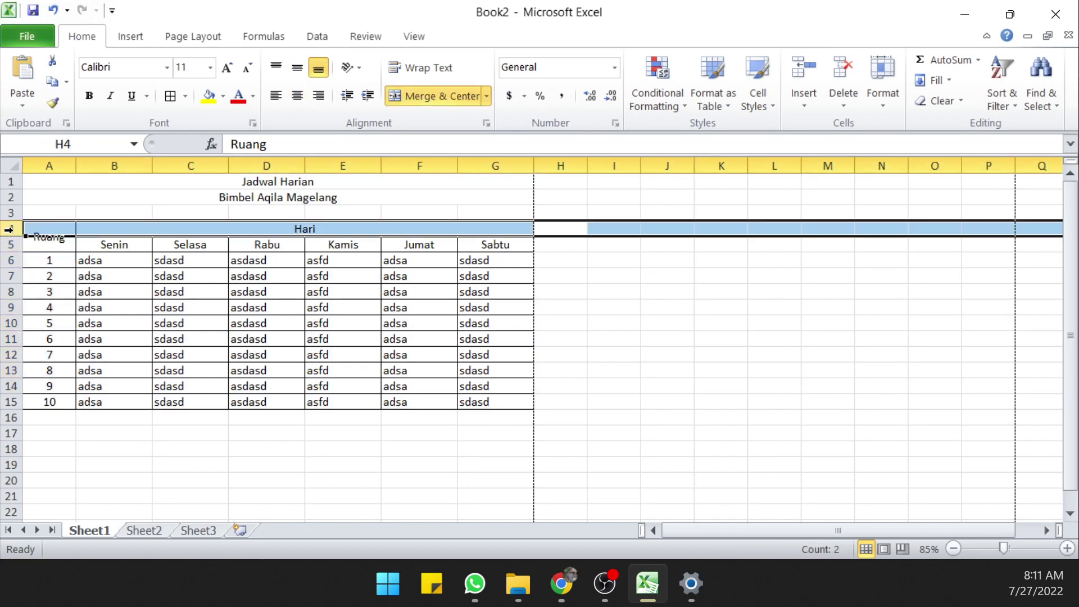
pyautogui.moveTo(5, 230); pyautogui.dragTo(11, 402)
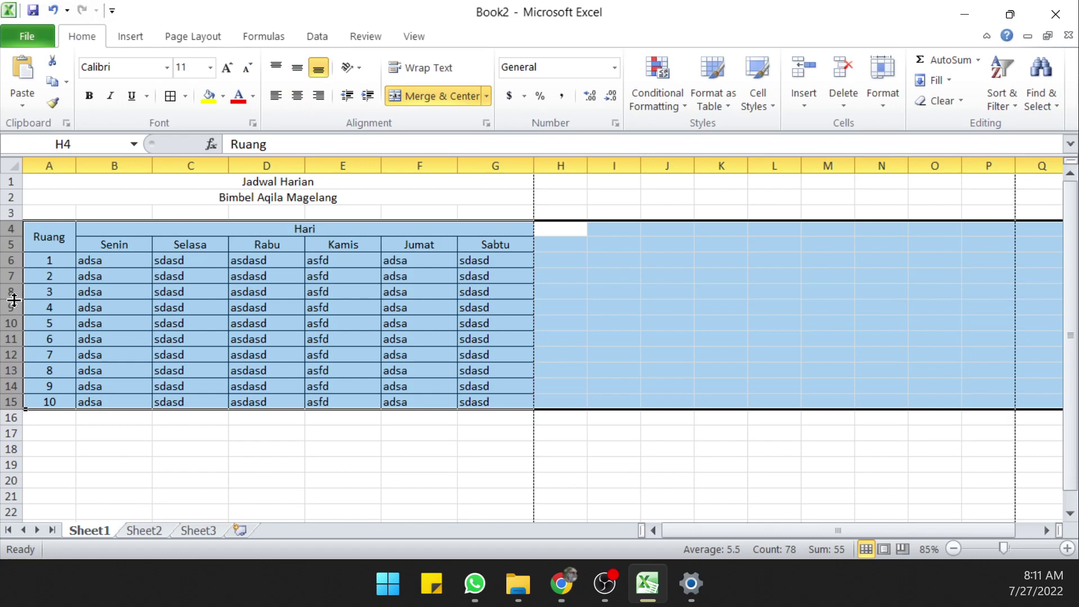
pyautogui.moveTo(14, 299); pyautogui.dragTo(15, 304)
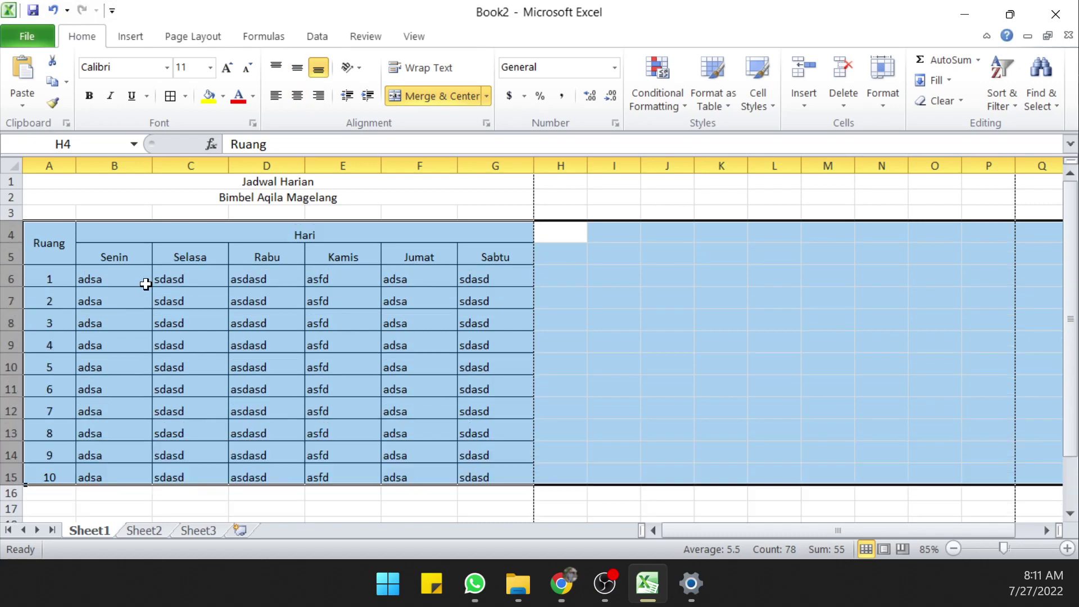
pyautogui.click(298, 69)
pyautogui.click(297, 321)
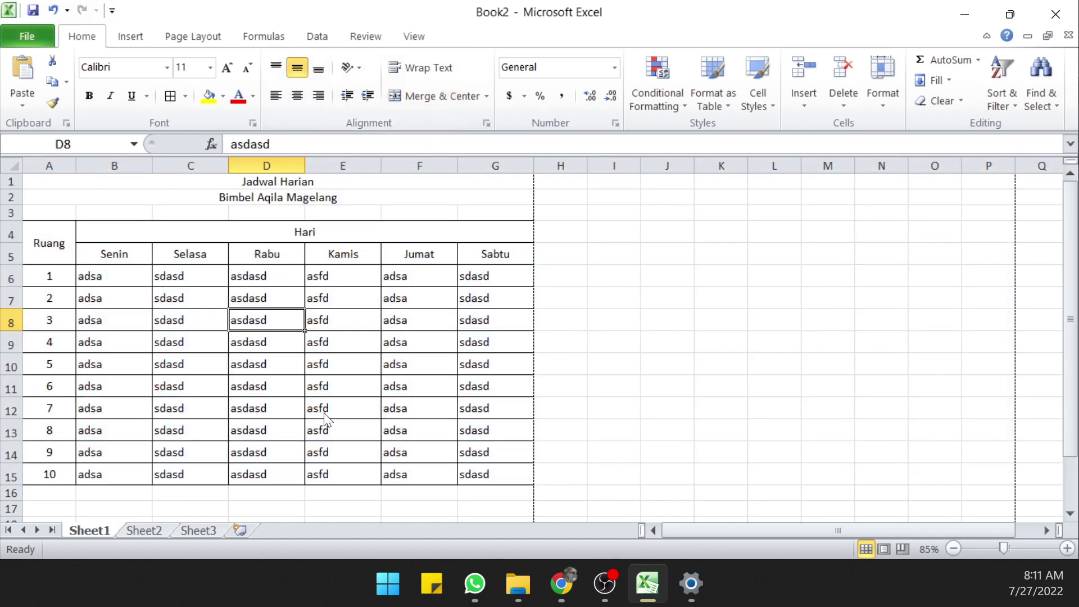
pyautogui.hotkey('ctrl', 'p')
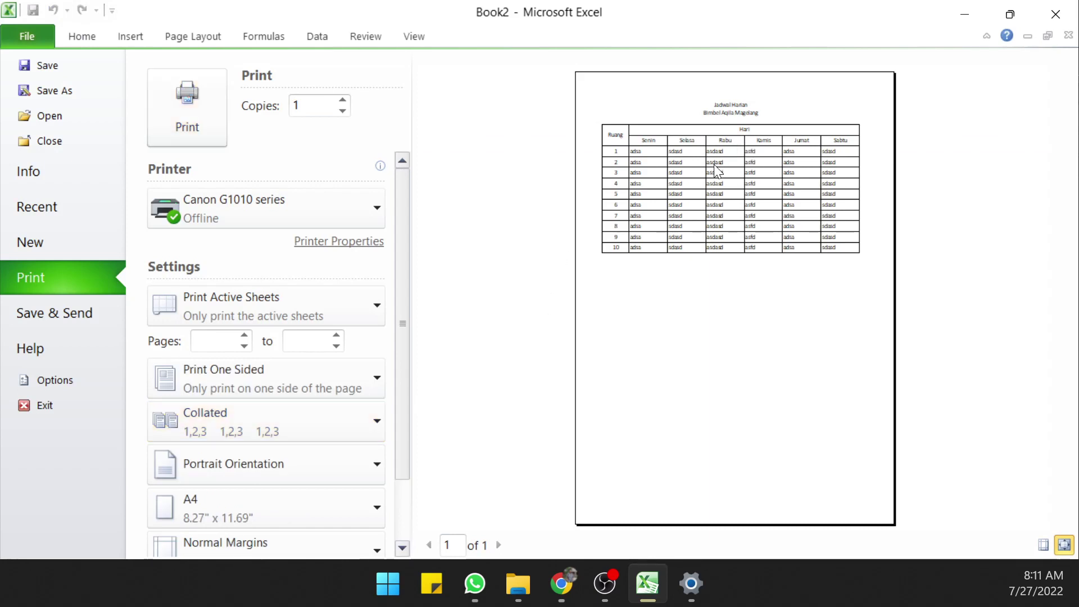
pyautogui.click(733, 180)
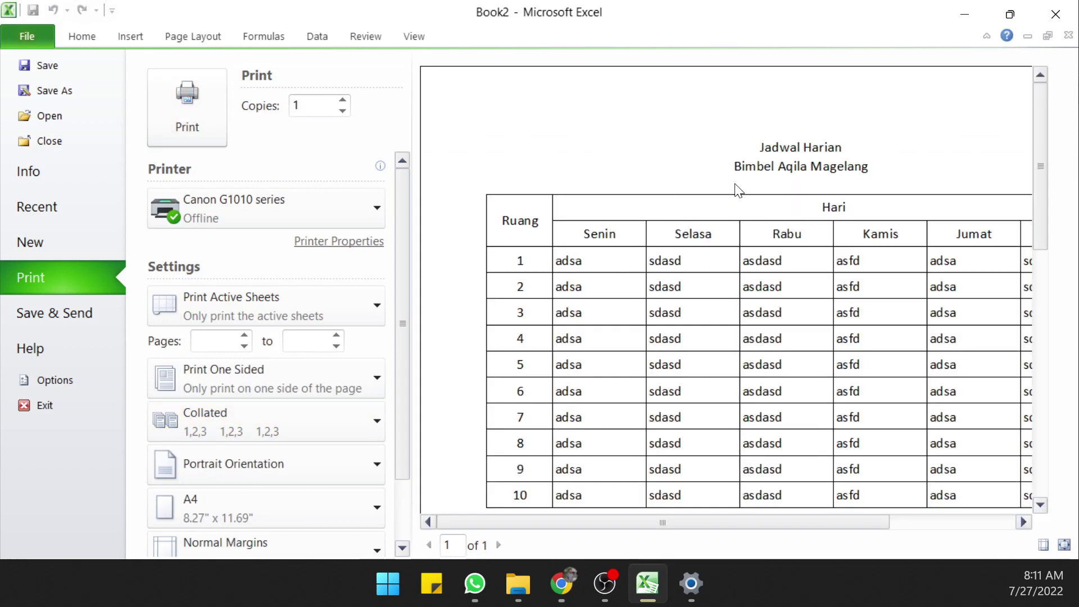
pyautogui.scroll(-2, 735, 184)
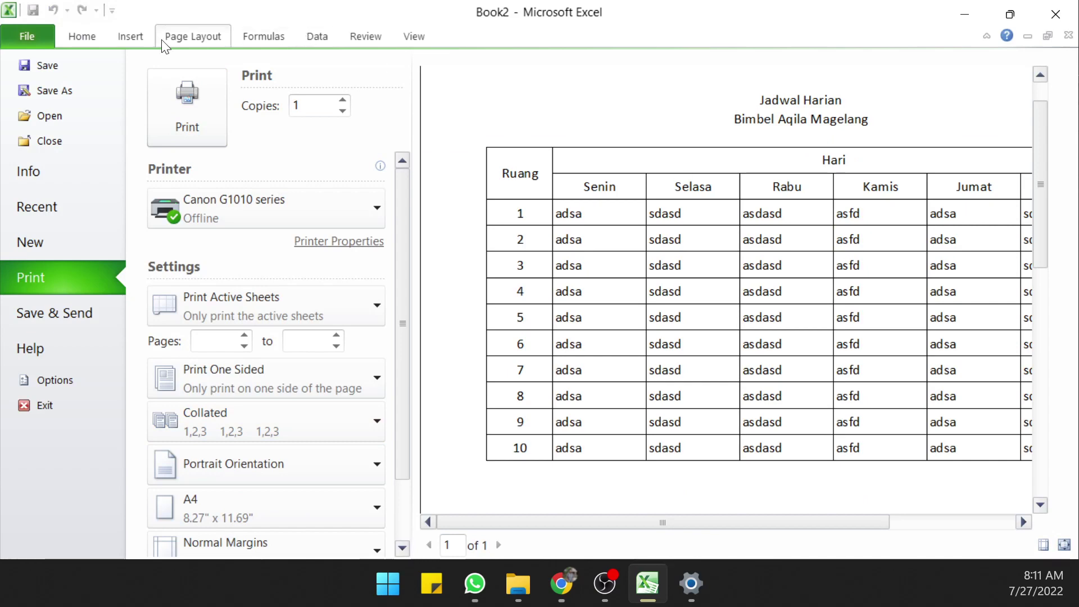
pyautogui.click(79, 44)
pyautogui.click(308, 387)
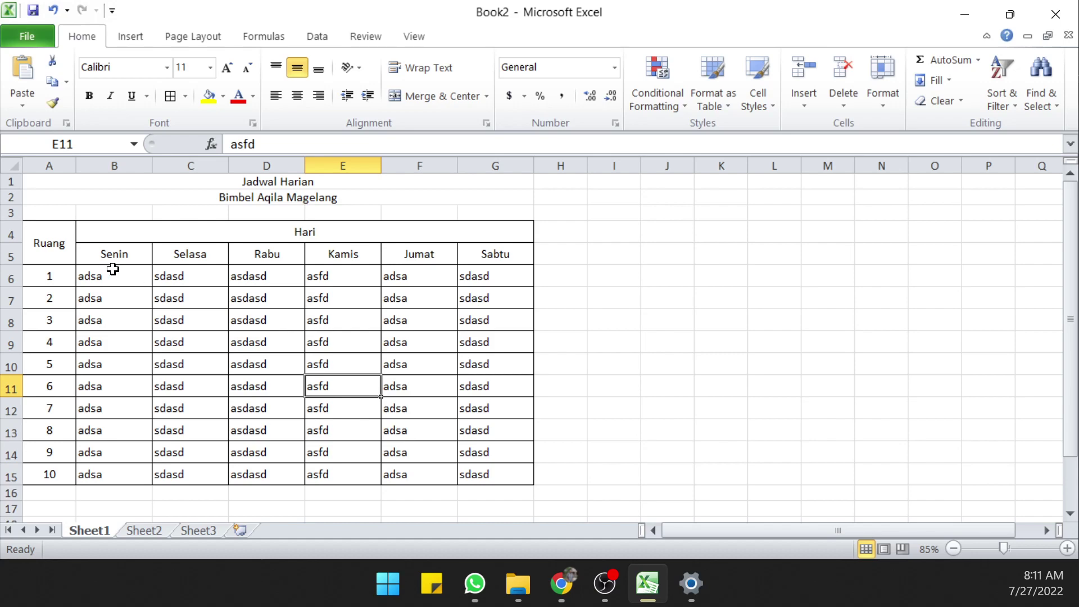
# Step: Give the whole table A4:G15 a Thick Box Border
pyautogui.moveTo(59, 243)
pyautogui.mouseDown()
pyautogui.moveTo(243, 347)
pyautogui.moveTo(409, 473)
pyautogui.mouseUp()
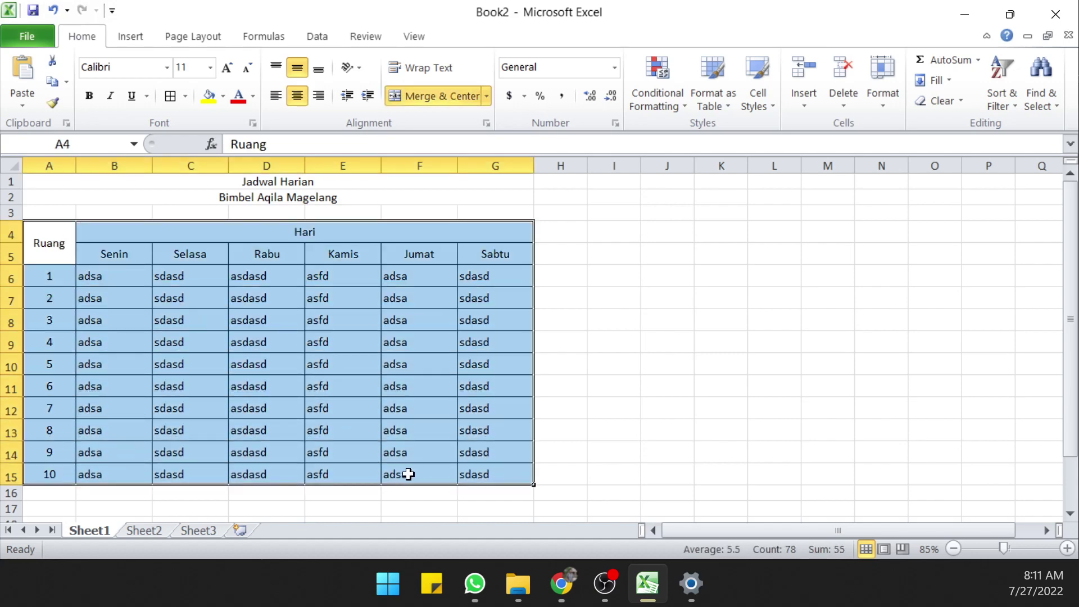
pyautogui.click(186, 97)
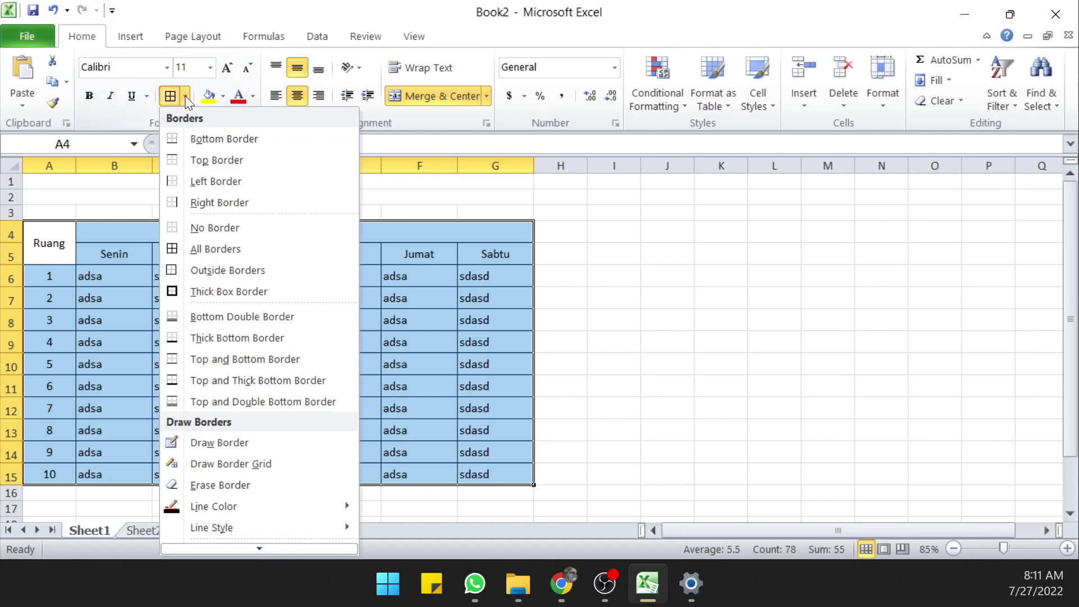
pyautogui.click(200, 291)
pyautogui.click(213, 318)
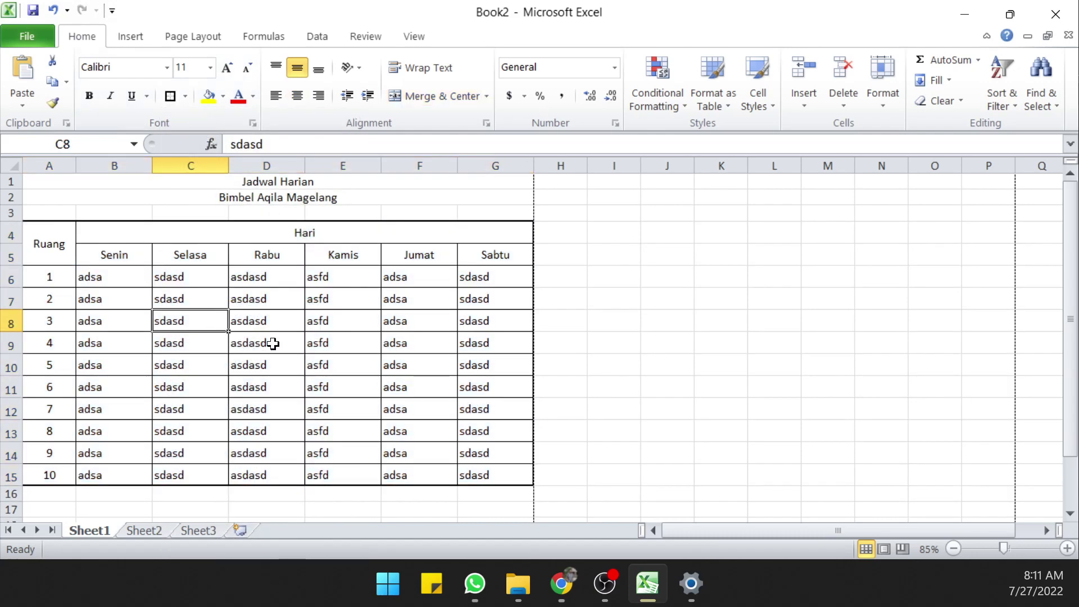
# Step: Check the thick outline in print preview, zooming into the table
pyautogui.hotkey('ctrl', 'p')
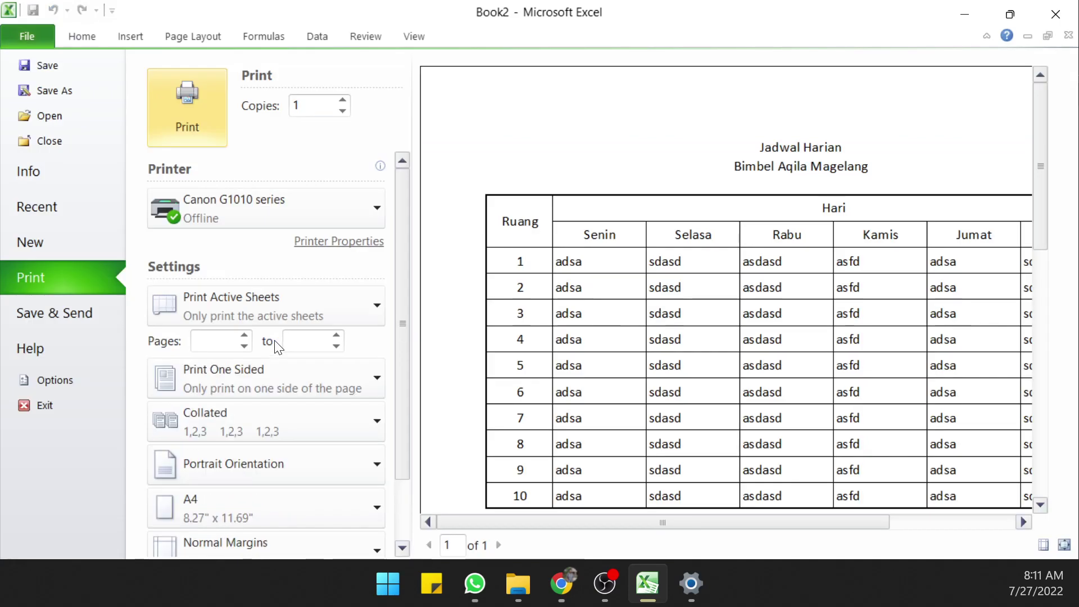
pyautogui.click(667, 258)
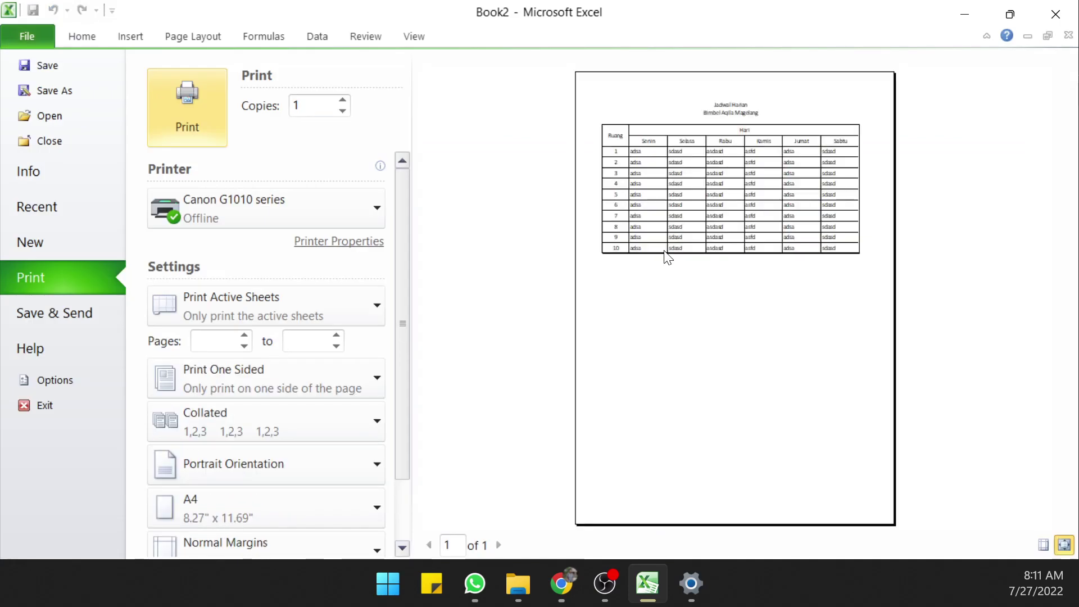
pyautogui.click(637, 177)
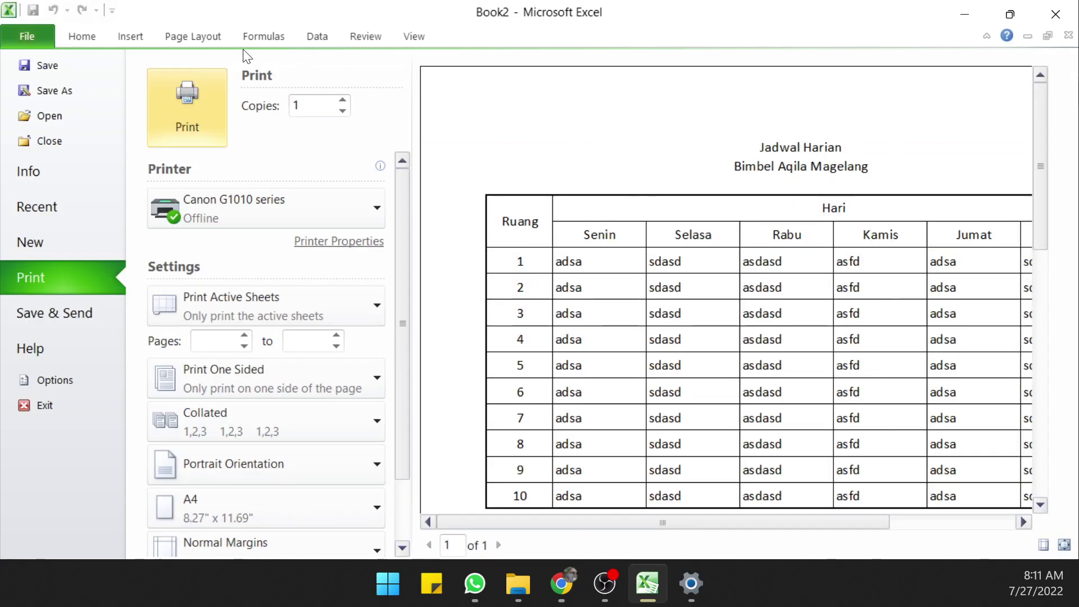
pyautogui.click(88, 36)
pyautogui.click(194, 391)
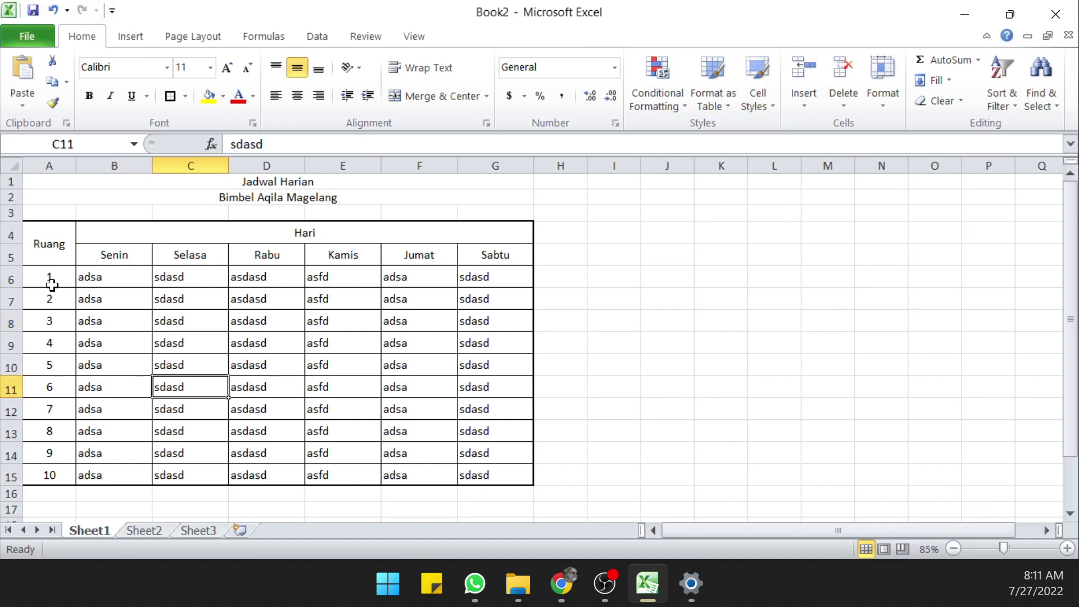
# Step: Select the data rows A6:G15 and browse border options, cancelling the More Borders dialog
pyautogui.moveTo(51, 285); pyautogui.dragTo(485, 466)
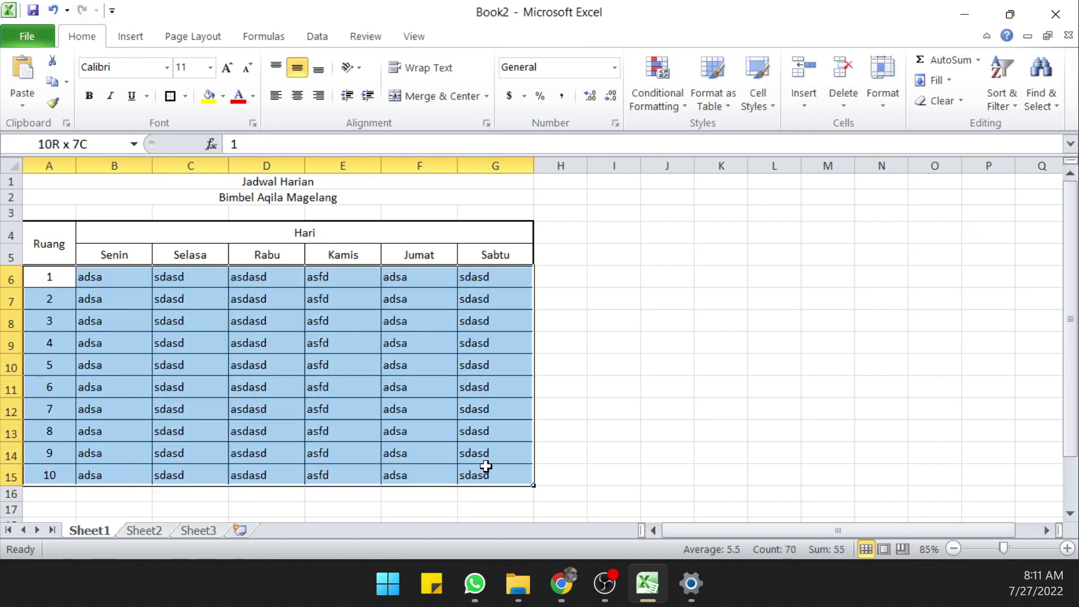
pyautogui.click(185, 96)
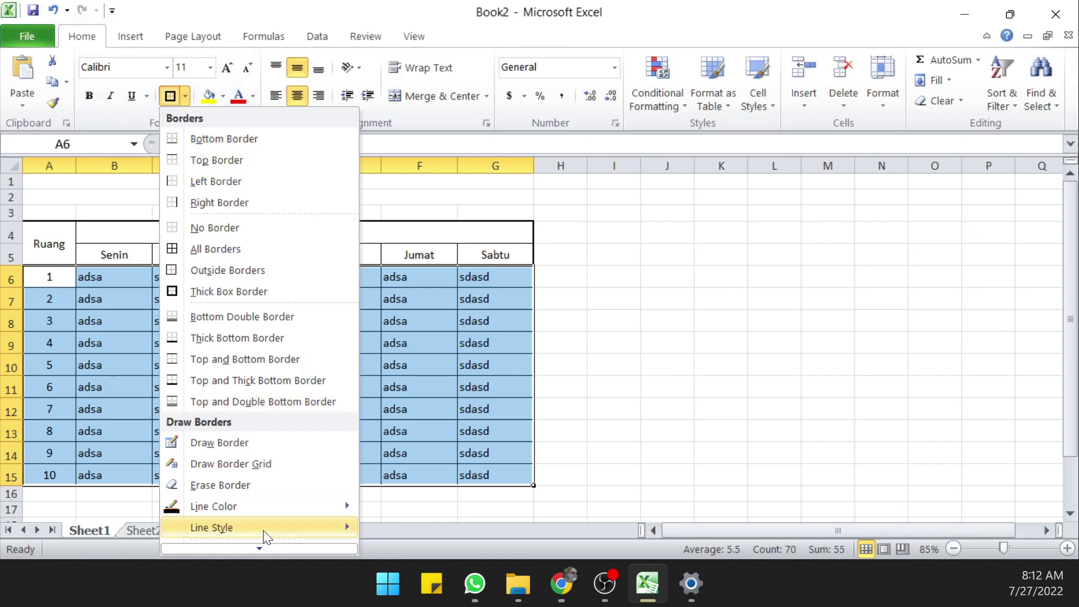
pyautogui.rightClick(105, 326)
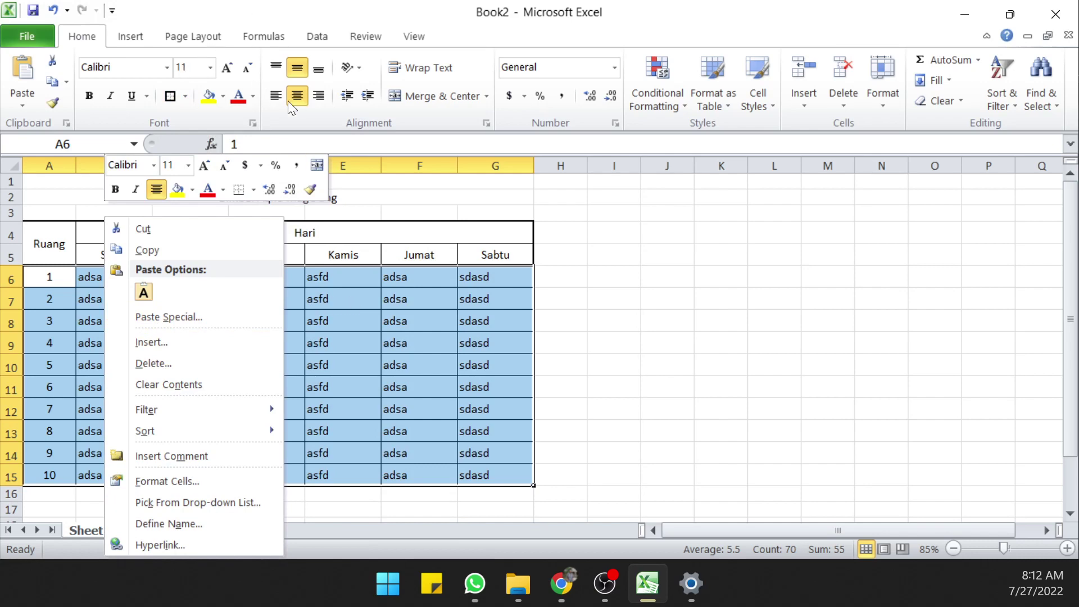
pyautogui.click(316, 38)
pyautogui.click(365, 38)
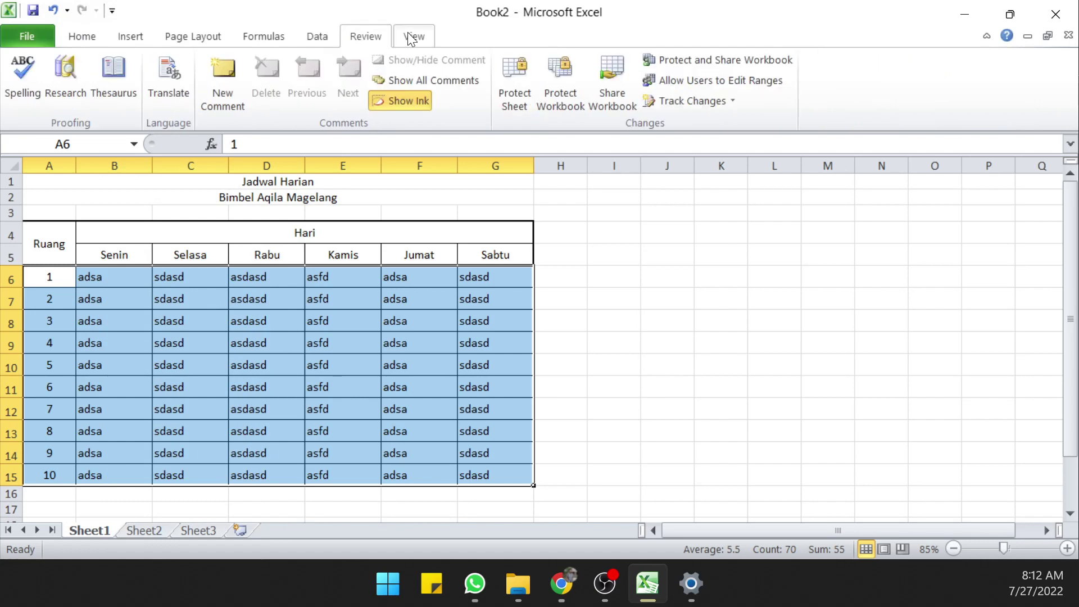
pyautogui.click(410, 37)
pyautogui.click(82, 36)
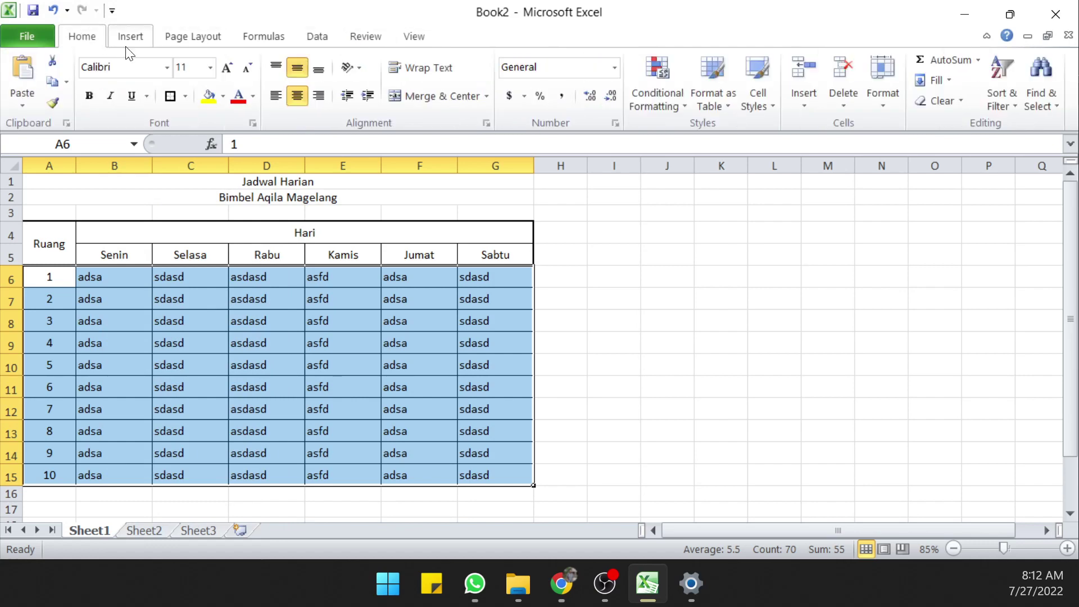
pyautogui.click(185, 95)
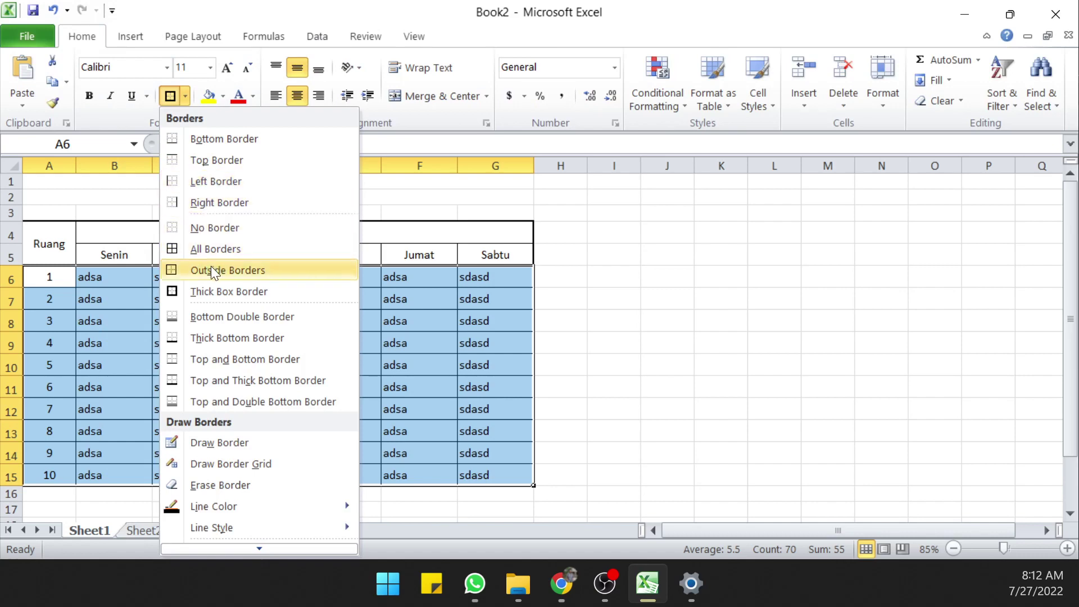
pyautogui.moveTo(211, 519)
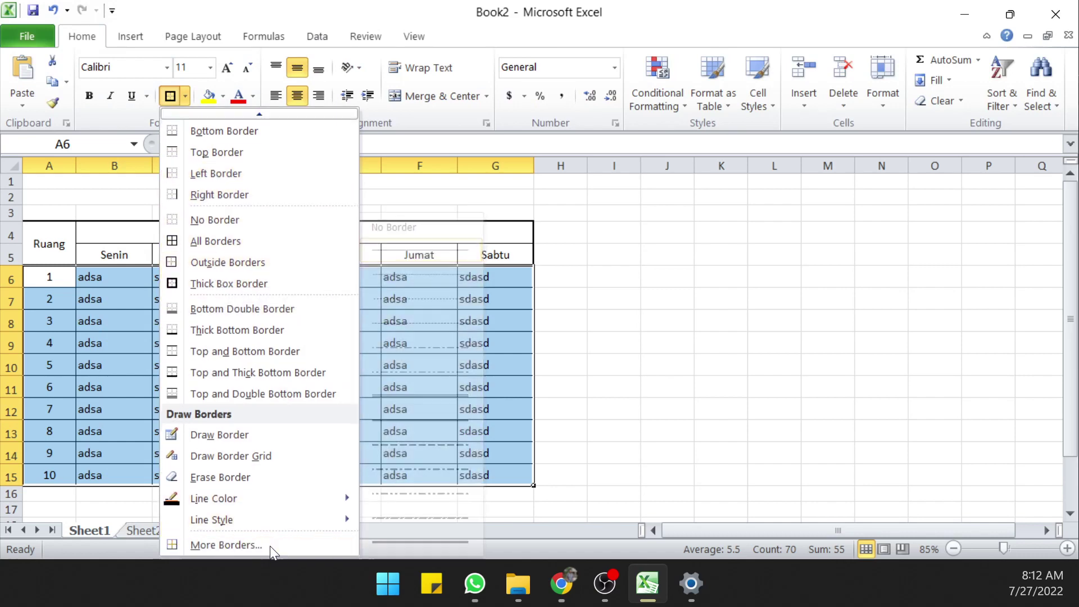
pyautogui.click(270, 547)
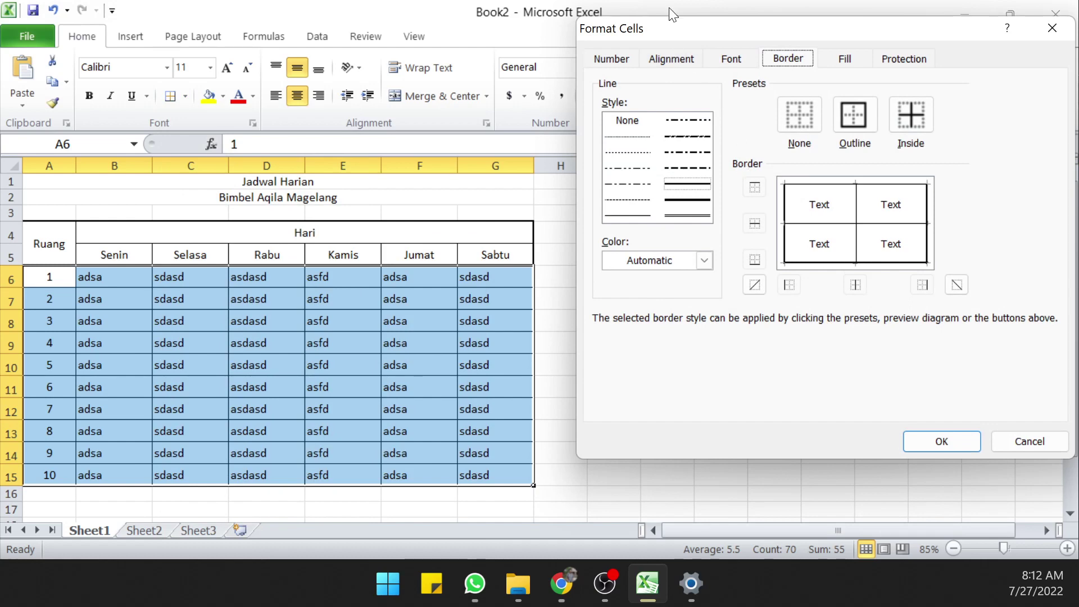
pyautogui.moveTo(598, 30); pyautogui.dragTo(543, 39)
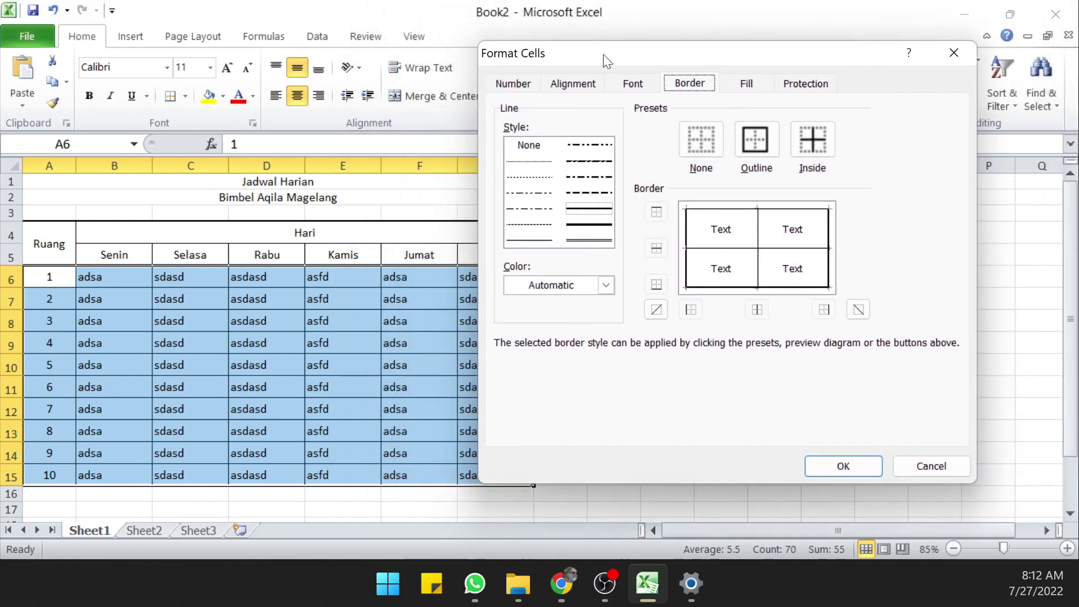
pyautogui.click(977, 452)
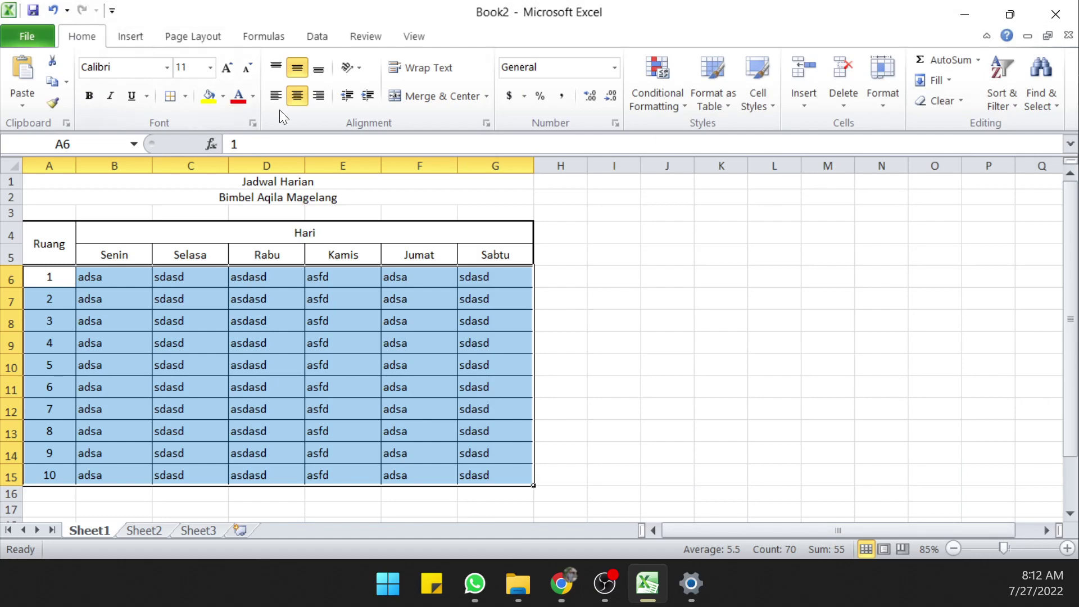
# Step: Apply hairline-style inside horizontal borders to A6:G15 via More Borders
pyautogui.click(186, 98)
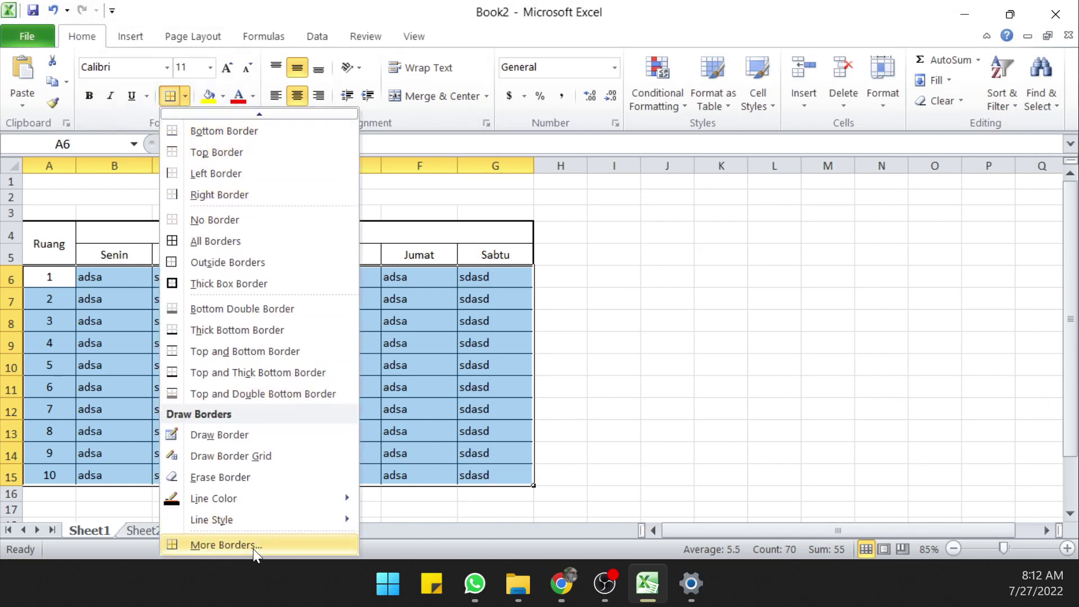
pyautogui.click(217, 544)
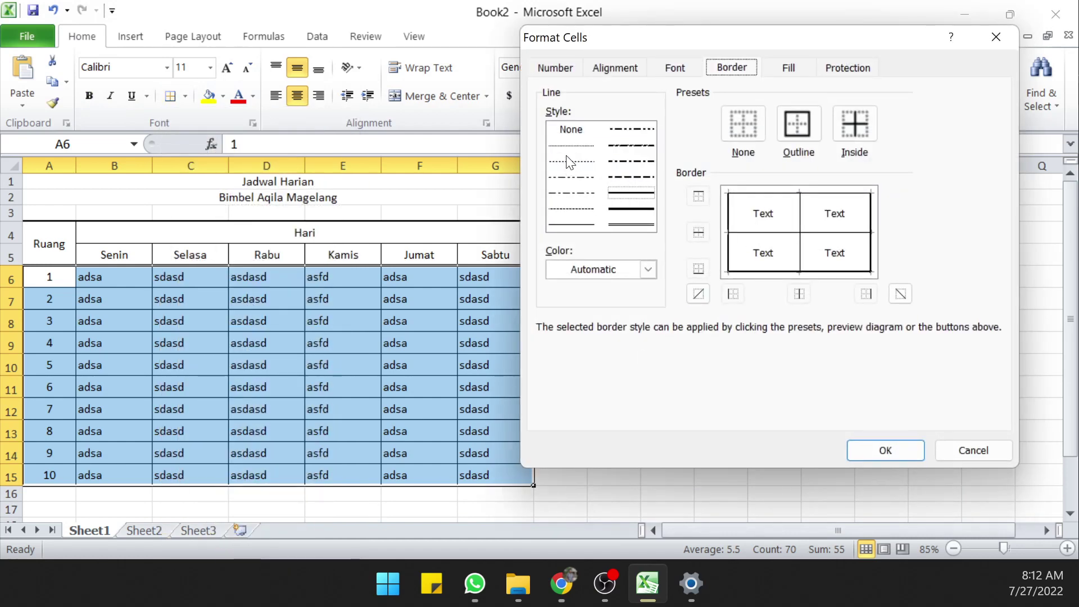
pyautogui.click(568, 147)
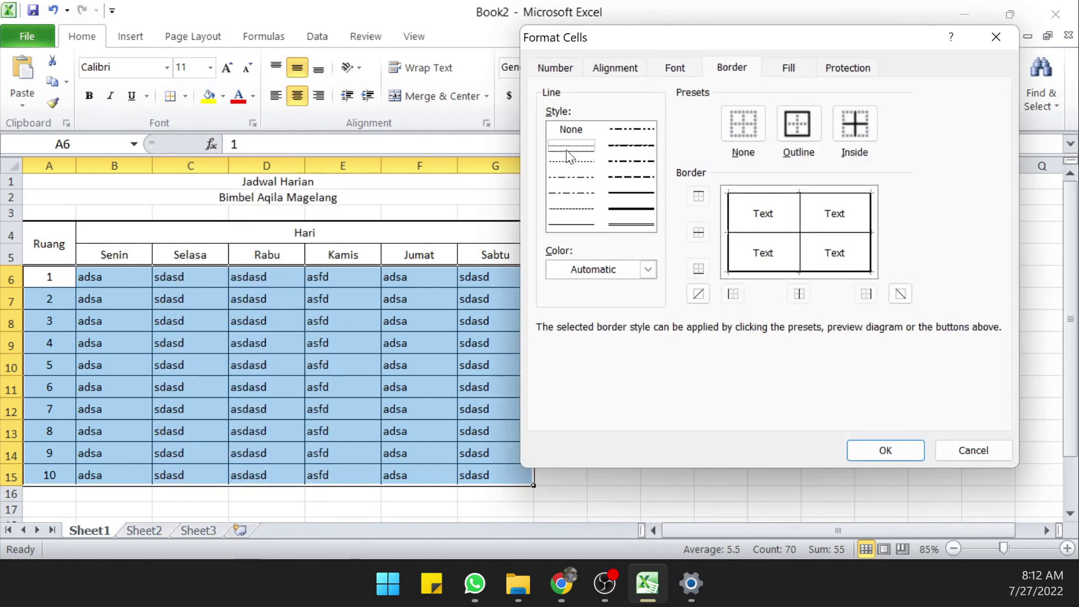
pyautogui.click(761, 233)
pyautogui.click(886, 451)
pyautogui.click(340, 343)
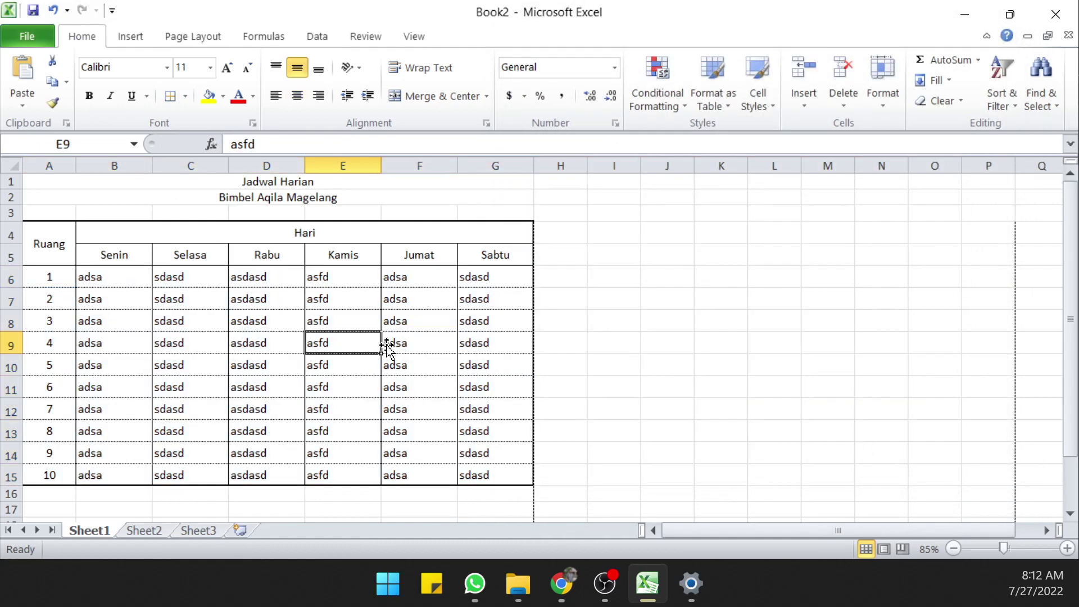
# Step: Inspect the full Jadwal Harian page in print preview, zooming in and out, then return to Sheet1
pyautogui.hotkey('ctrl', 'p')
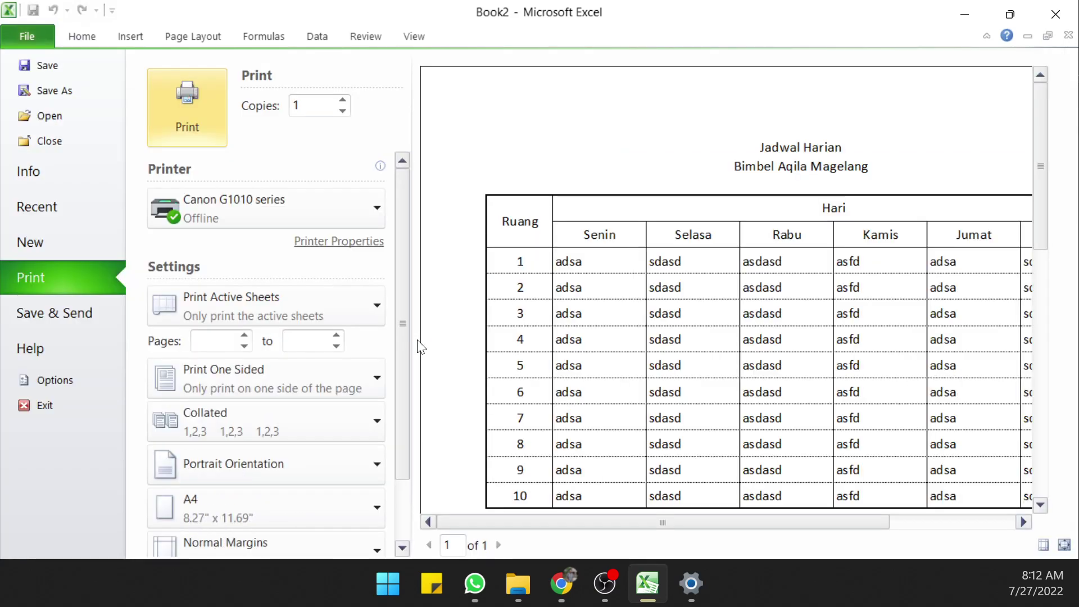
pyautogui.click(664, 200)
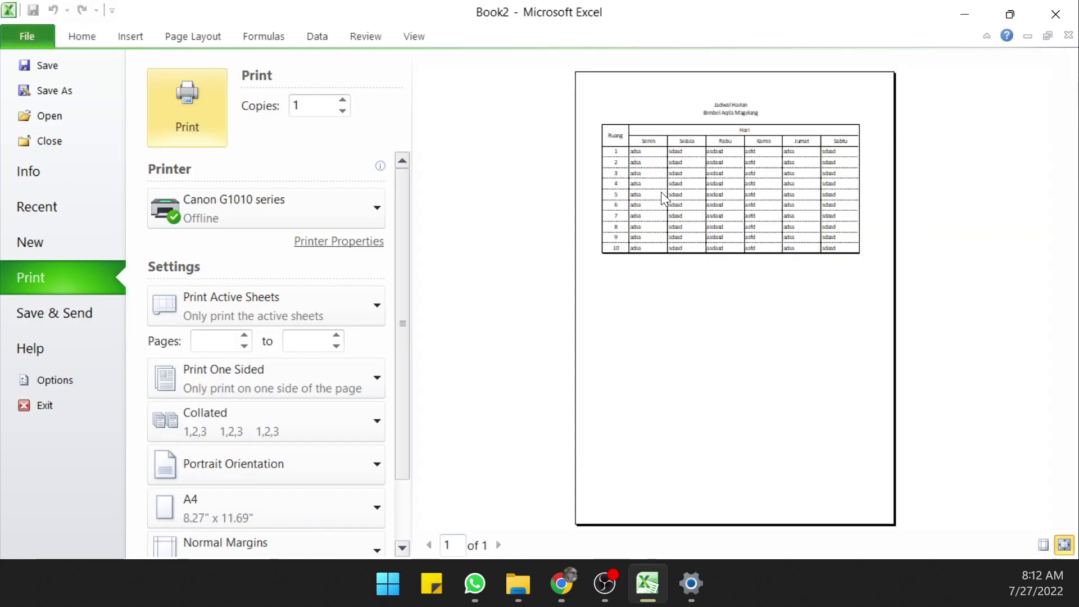
pyautogui.click(704, 169)
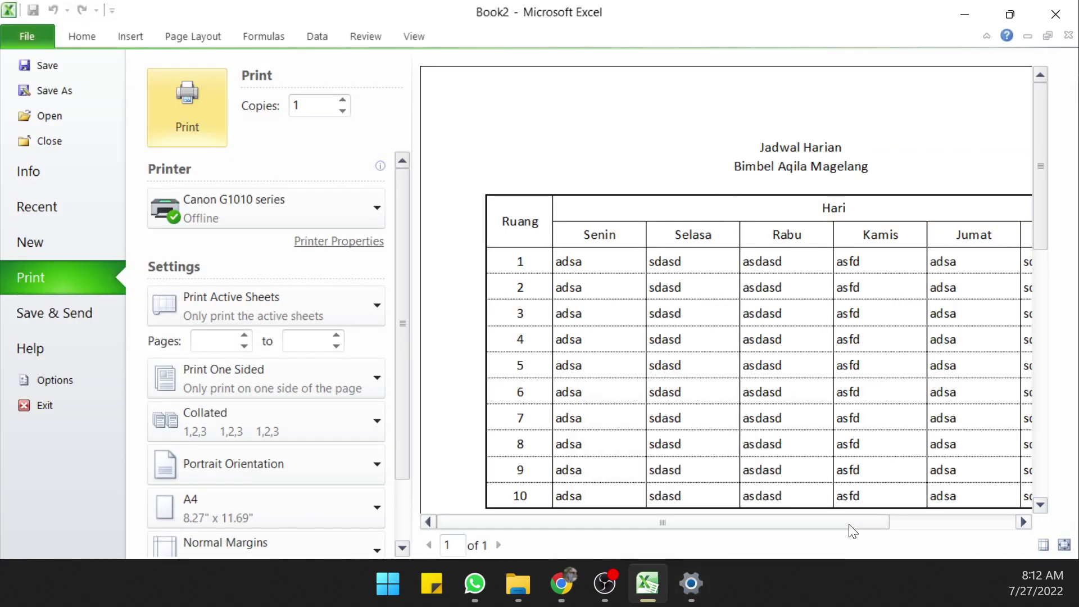
pyautogui.moveTo(852, 522); pyautogui.dragTo(930, 516)
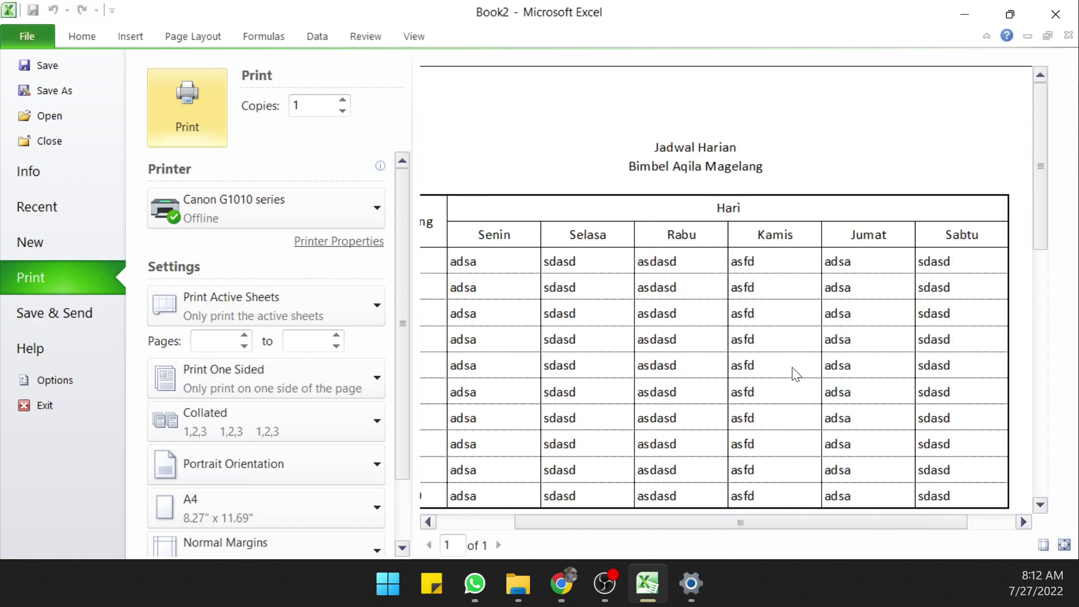
pyautogui.click(793, 373)
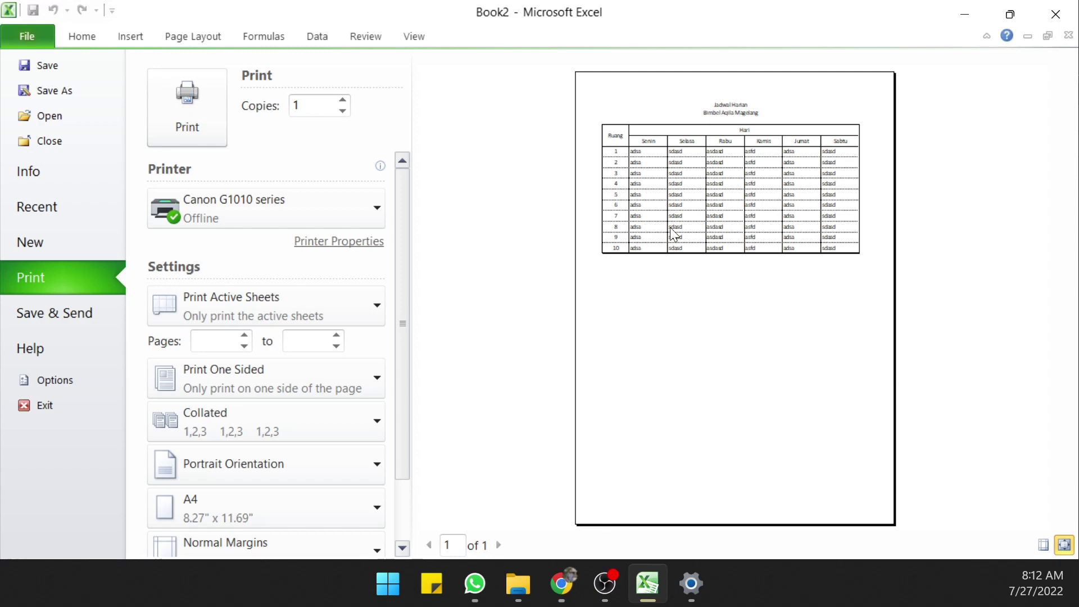
pyautogui.click(82, 36)
pyautogui.click(356, 367)
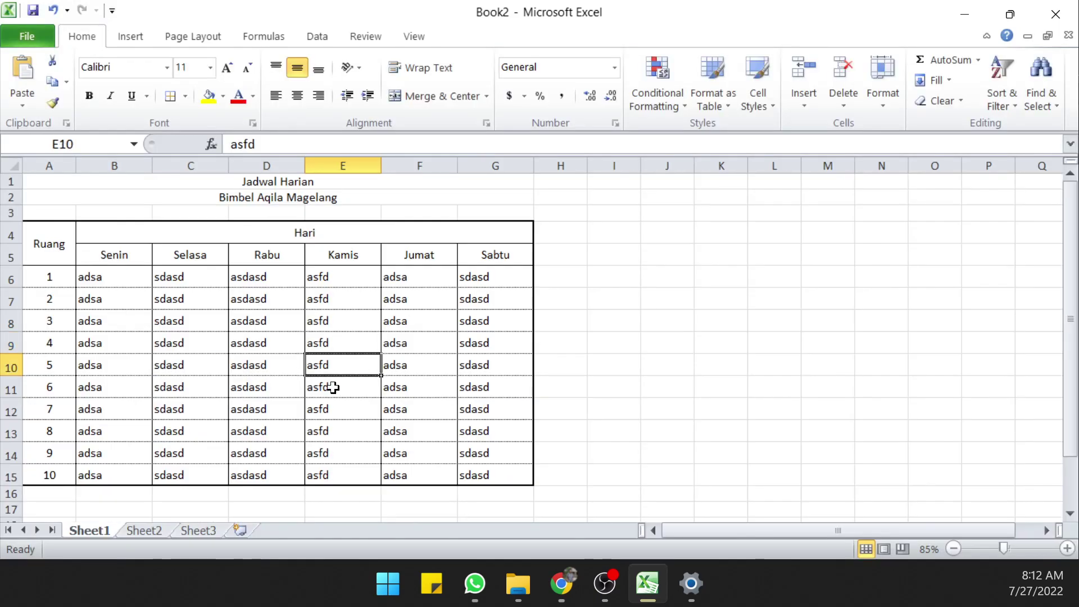
# Step: Make the two title lines in A1:G2 bold
pyautogui.scroll(-1, 298, 349)
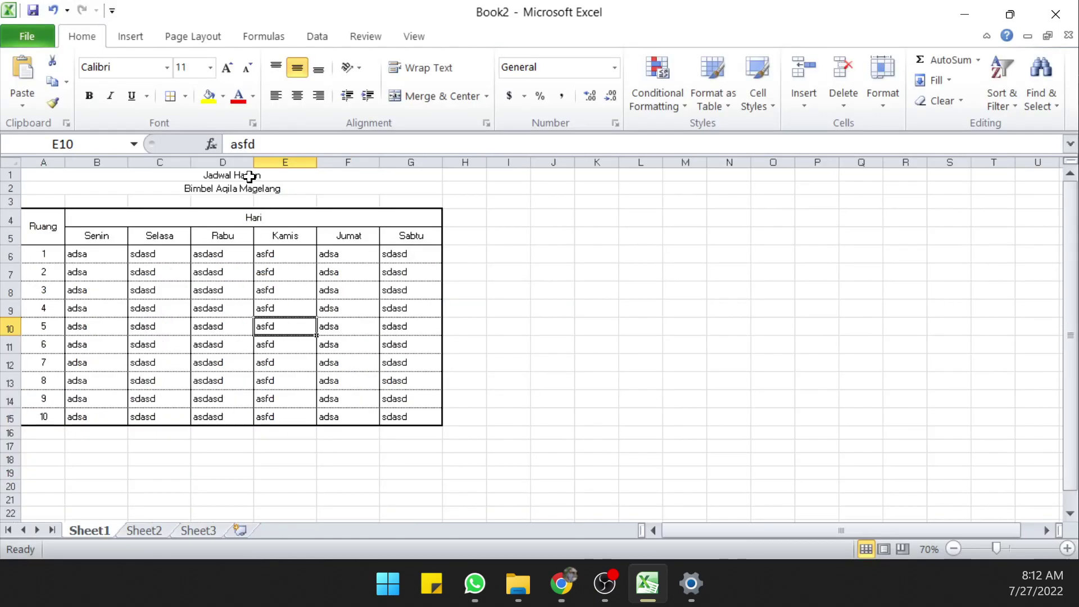
pyautogui.moveTo(249, 175); pyautogui.dragTo(284, 188)
pyautogui.click(89, 96)
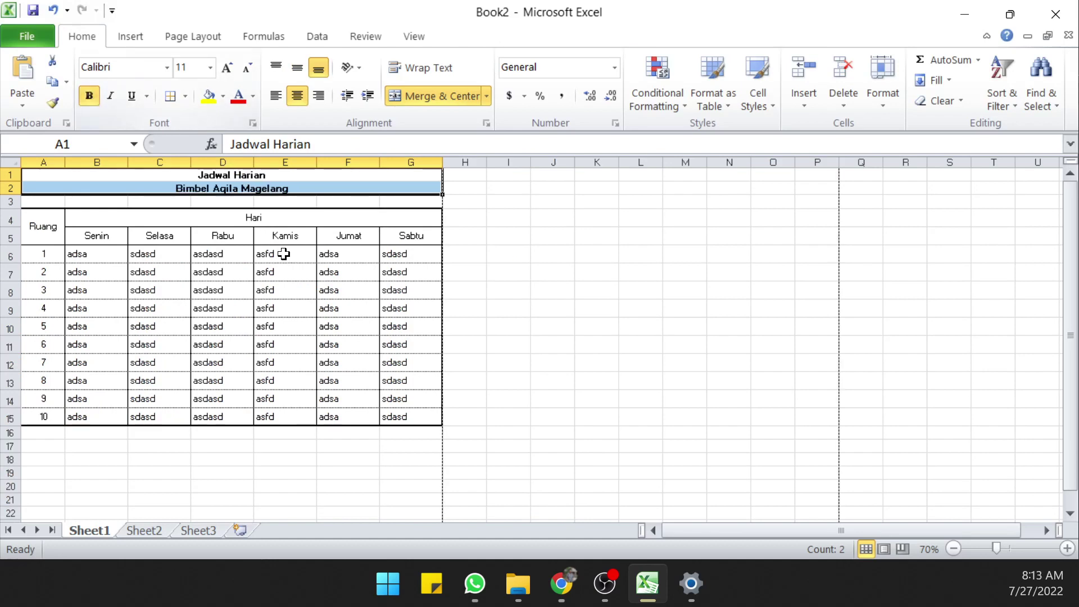
pyautogui.click(284, 254)
# Step: Shade the Senin–Sabtu weekday headers in B5:G5 light blue
pyautogui.moveTo(97, 235); pyautogui.dragTo(425, 234)
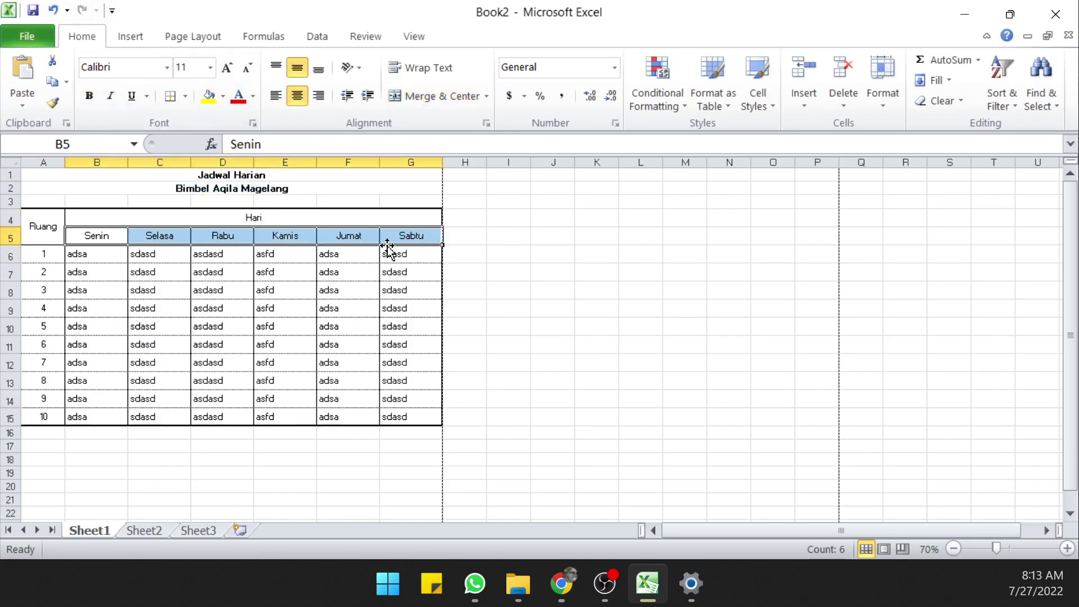
pyautogui.click(178, 36)
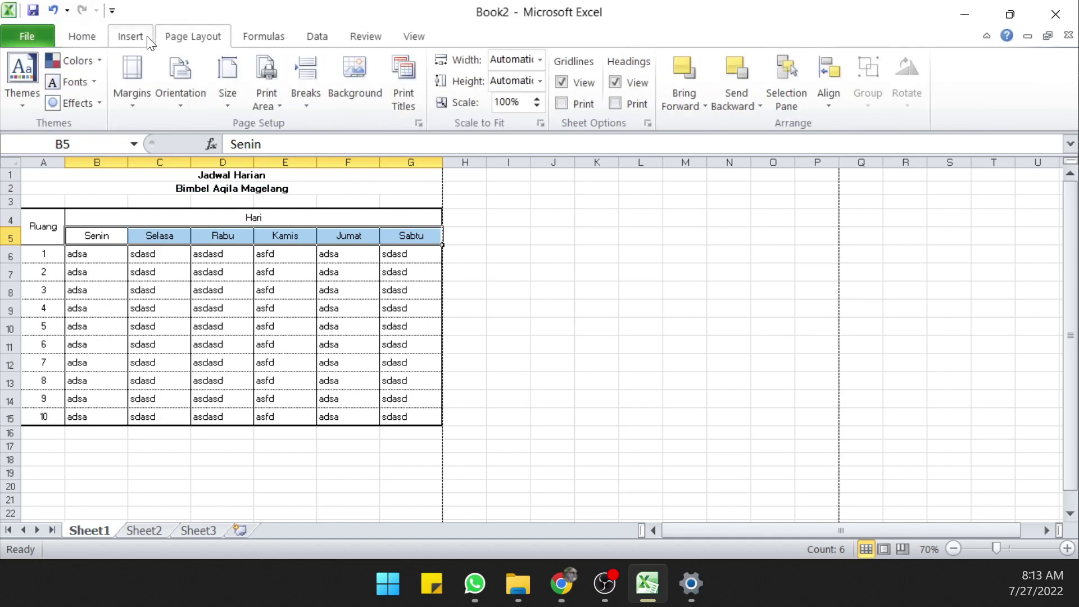
pyautogui.click(367, 40)
pyautogui.click(316, 40)
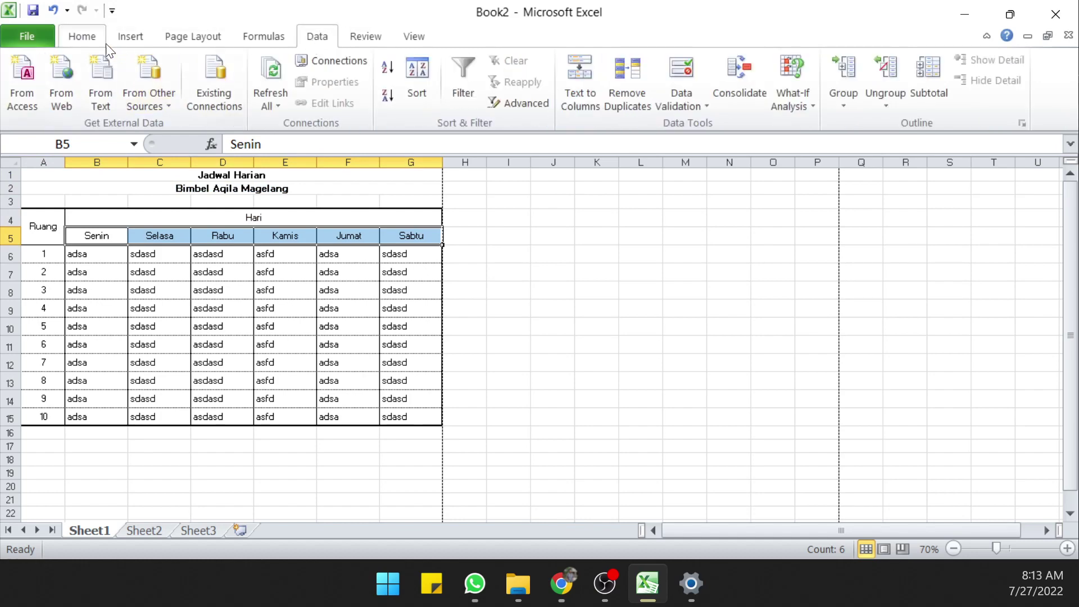
pyautogui.click(90, 38)
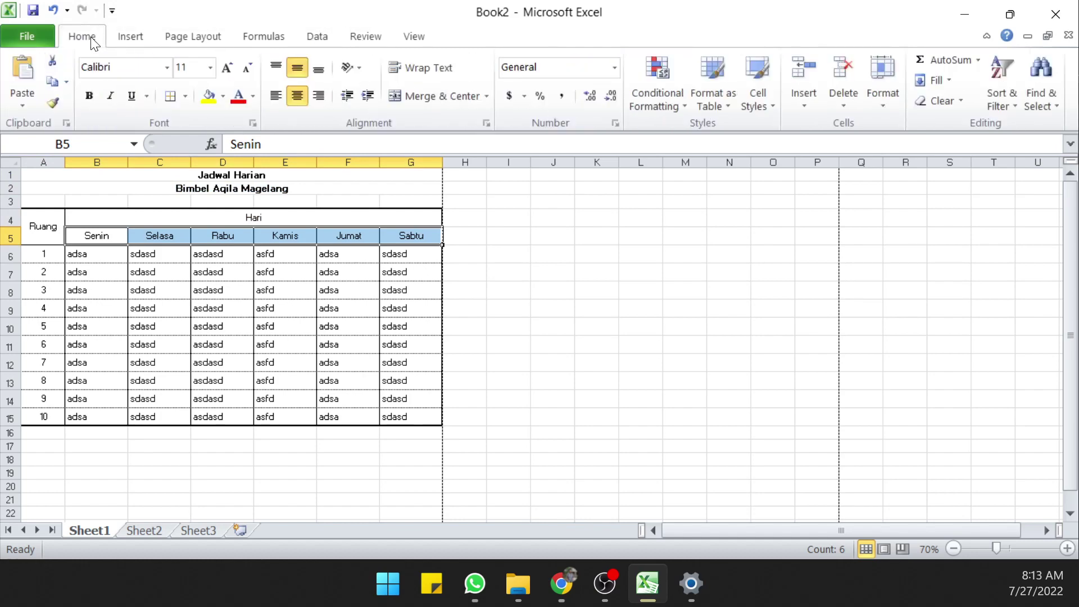
pyautogui.click(214, 99)
pyautogui.click(223, 95)
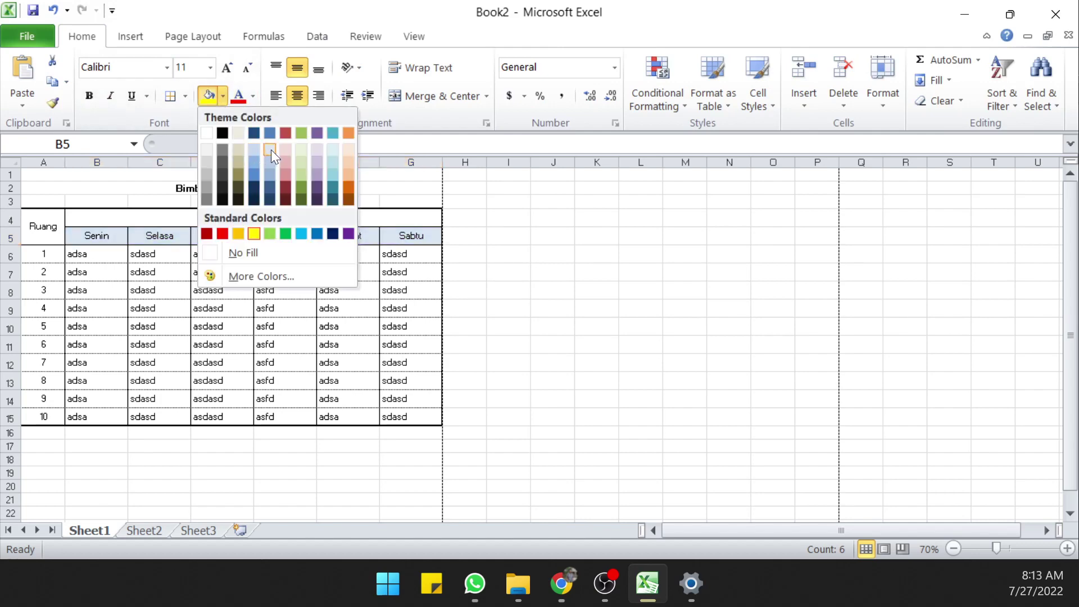
pyautogui.click(271, 149)
pyautogui.click(259, 326)
# Step: Fill the merged Hari header with darker blue and preview the printout with Ctrl+P
pyautogui.click(231, 213)
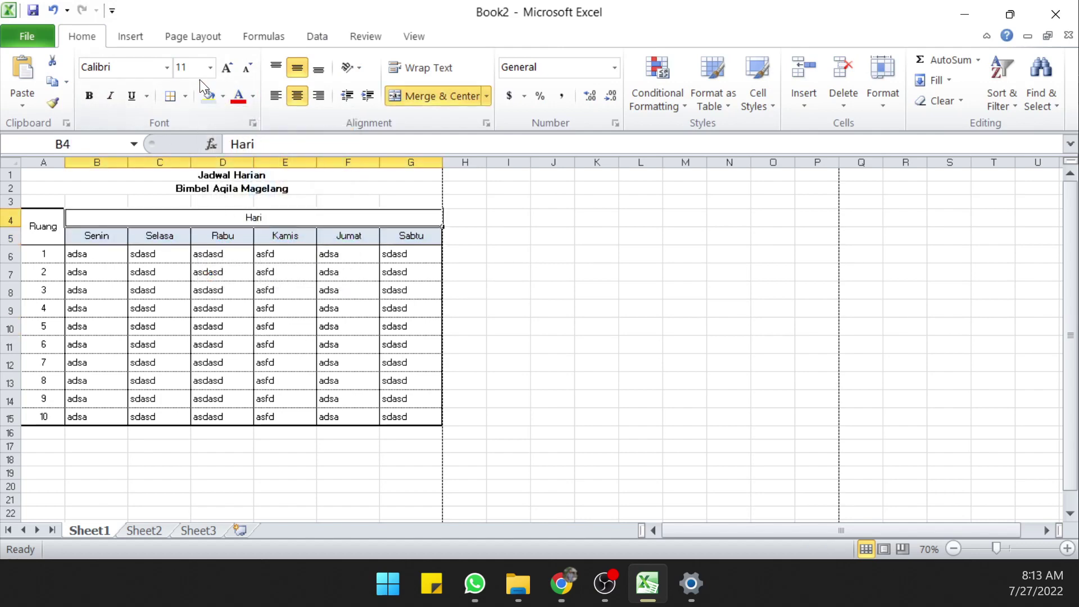
pyautogui.click(223, 96)
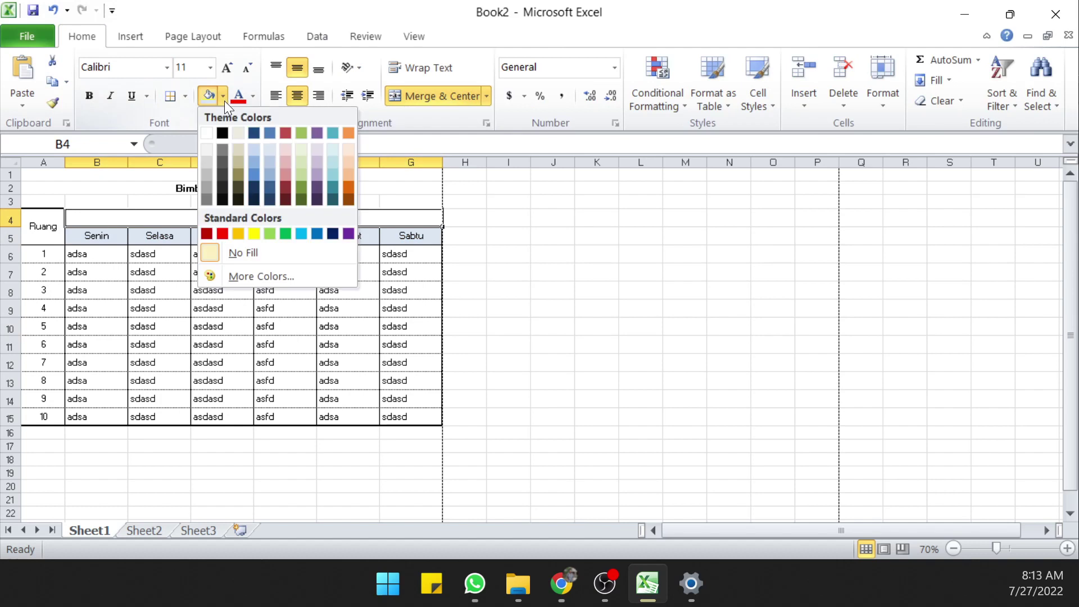
pyautogui.click(266, 173)
pyautogui.click(287, 289)
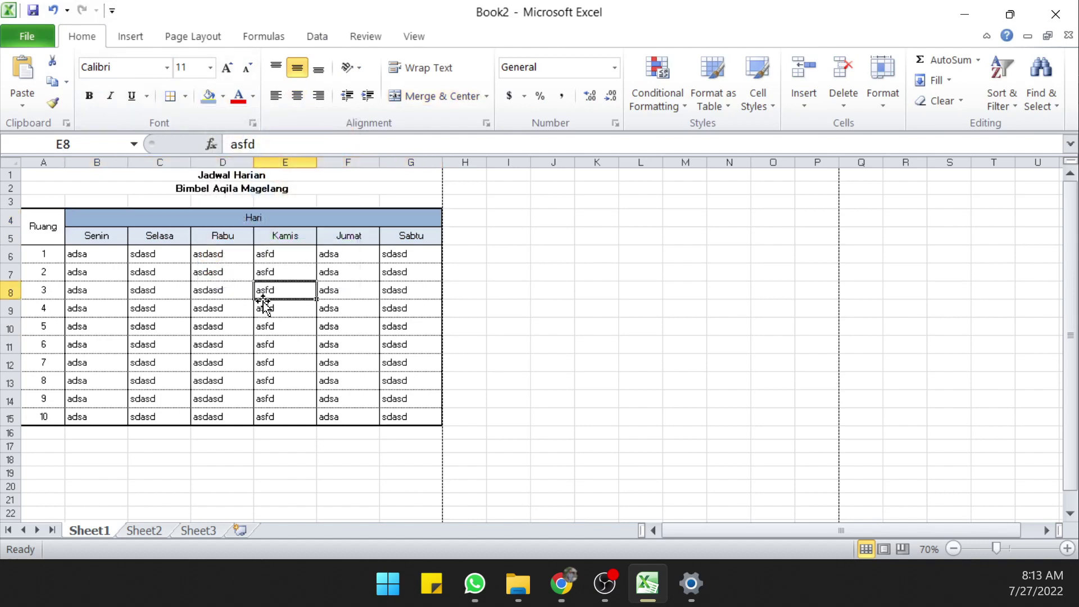
pyautogui.click(129, 274)
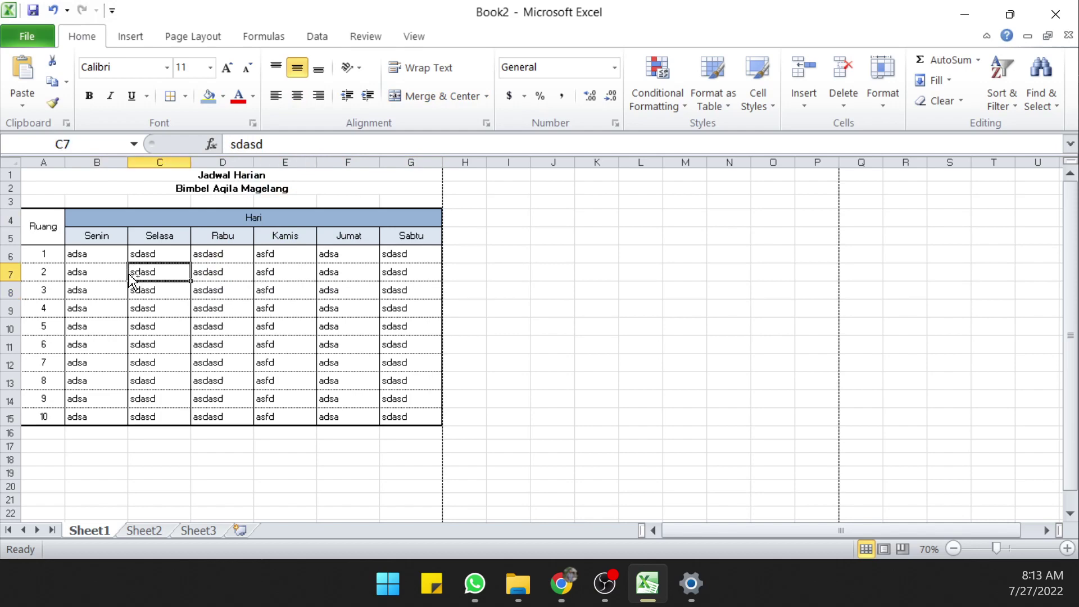
pyautogui.hotkey('ctrl', 'p')
# Step: Zoom in on the recoloured timetable in print preview, then return to the worksheet grid
pyautogui.click(771, 200)
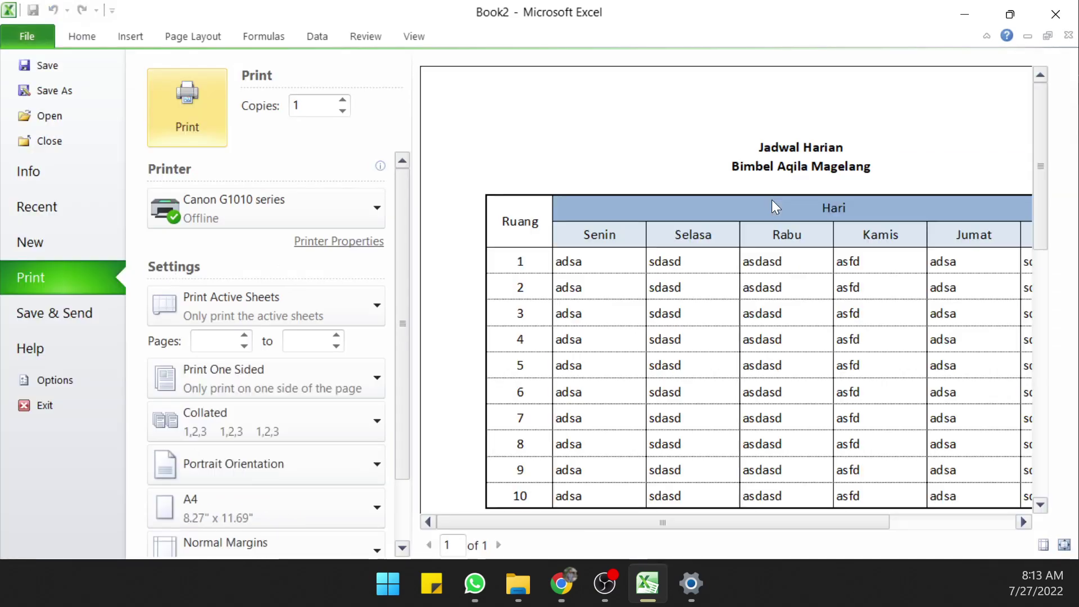
pyautogui.scroll(-1, 696, 355)
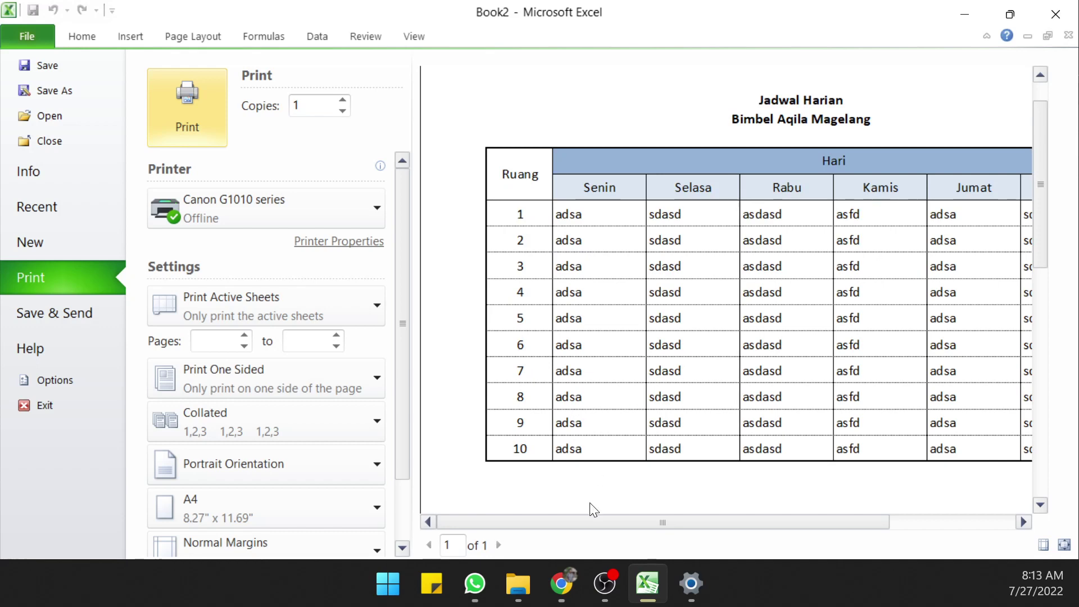
pyautogui.moveTo(584, 525)
pyautogui.mouseDown()
pyautogui.moveTo(726, 520)
pyautogui.moveTo(603, 518)
pyautogui.mouseUp()
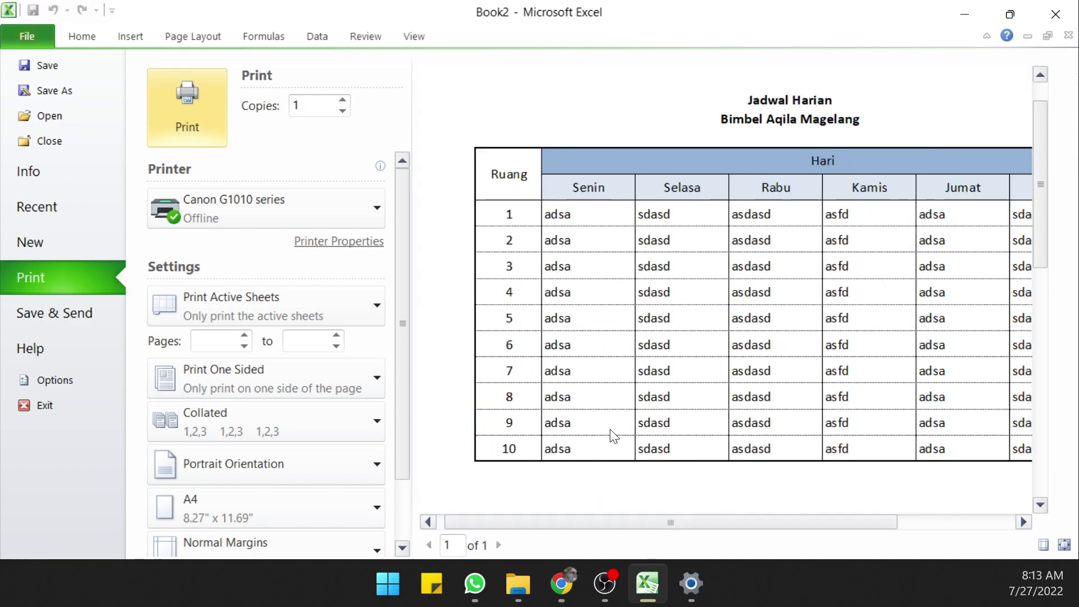
pyautogui.click(90, 37)
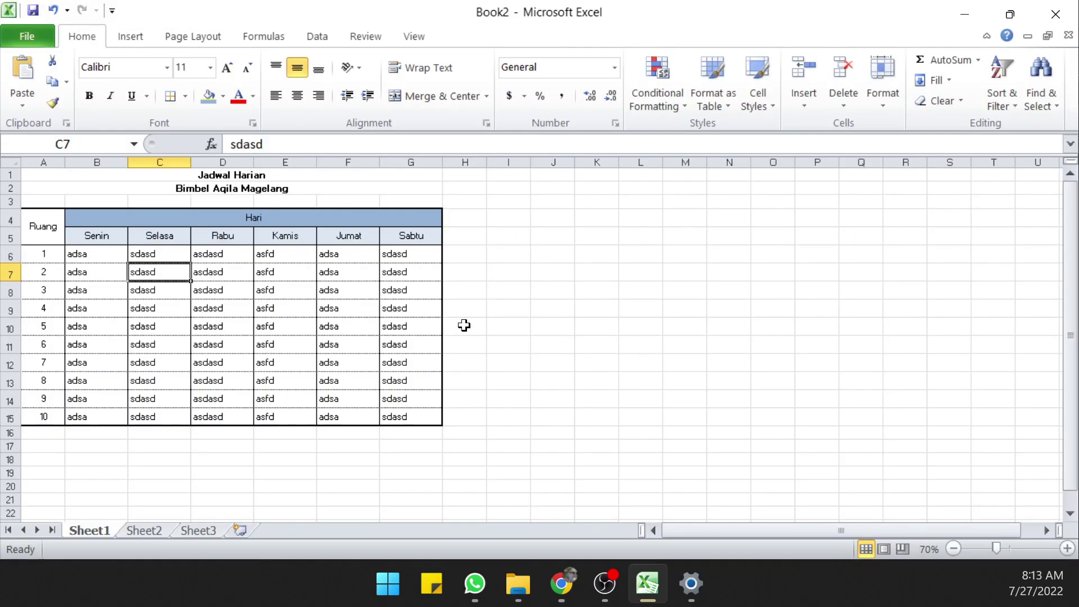
pyautogui.click(517, 308)
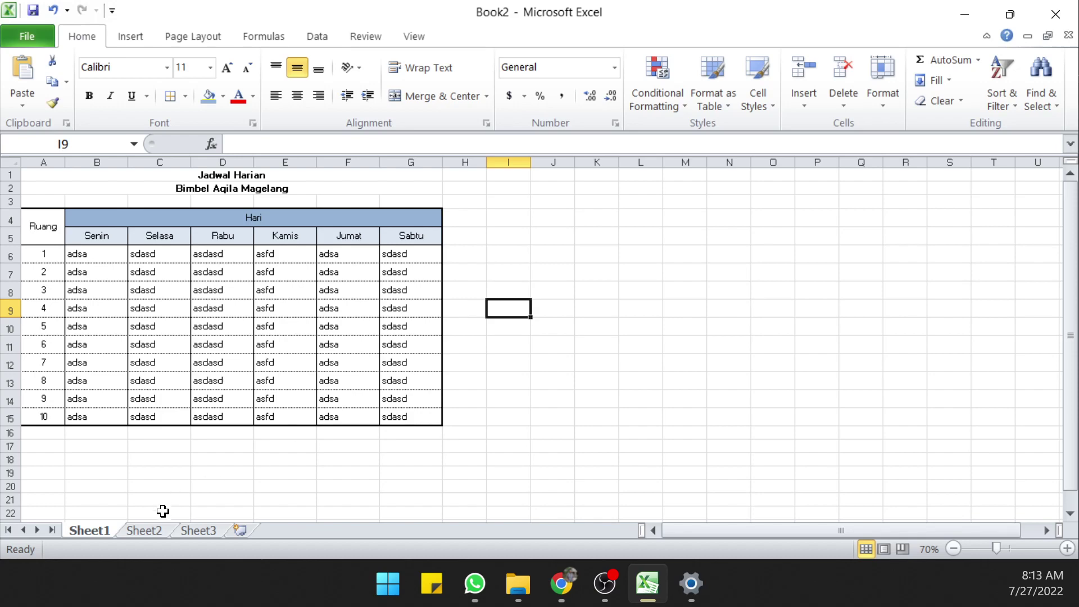
# Step: On Sheet2, type the title DAFTAR HADIR in cell A1
pyautogui.click(157, 531)
pyautogui.click(174, 277)
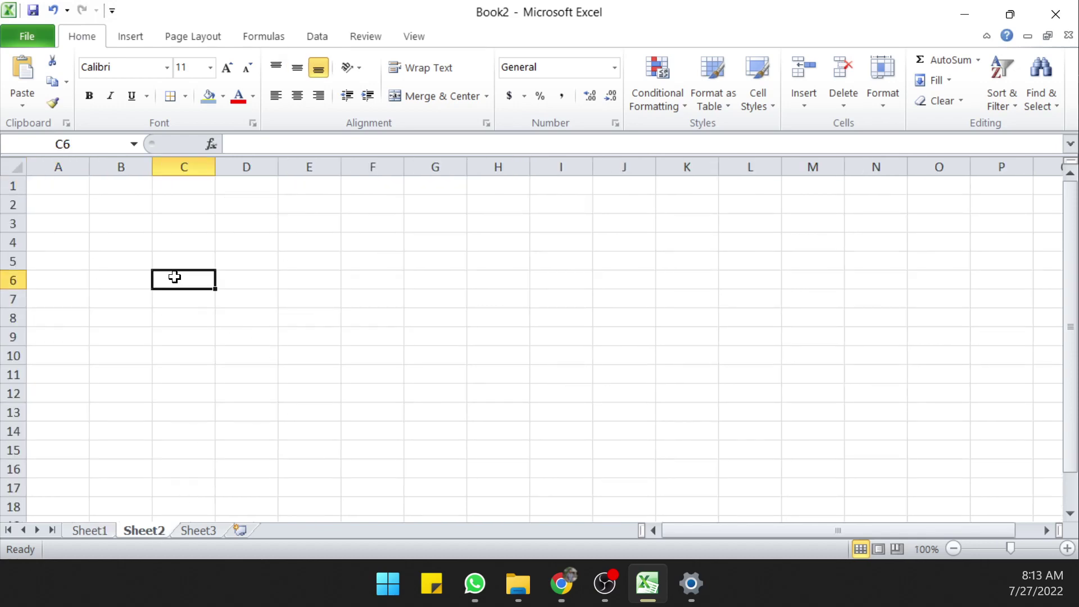
pyautogui.keyDown('ctrl'); pyautogui.scroll(1, 179, 257); pyautogui.keyUp('ctrl')
pyautogui.keyDown('ctrl'); pyautogui.scroll(-1, 179, 257); pyautogui.keyUp('ctrl')
pyautogui.click(41, 175)
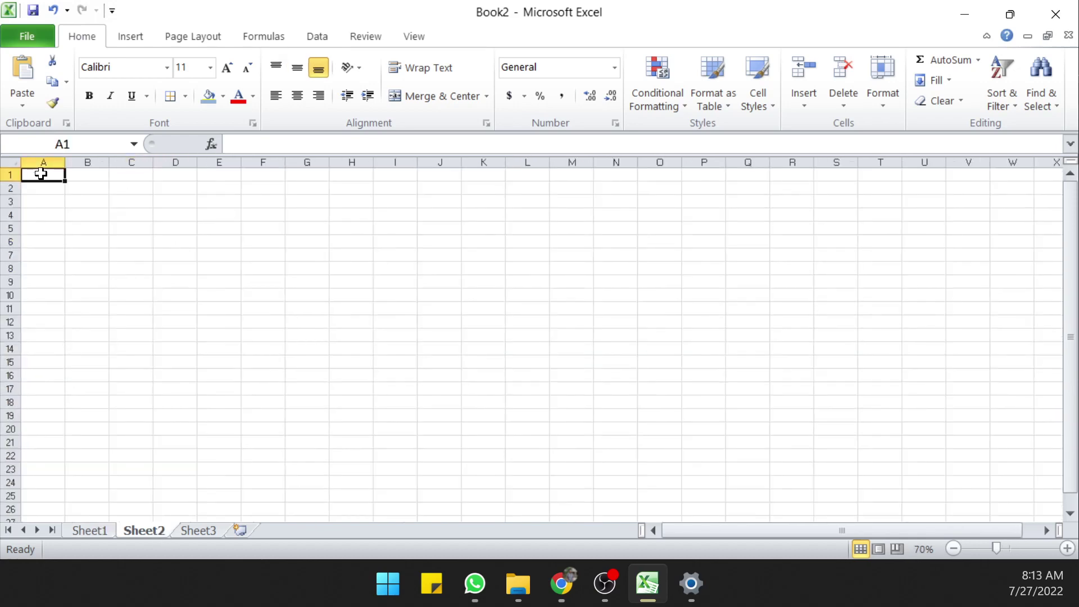
pyautogui.write('DAFTAR H')
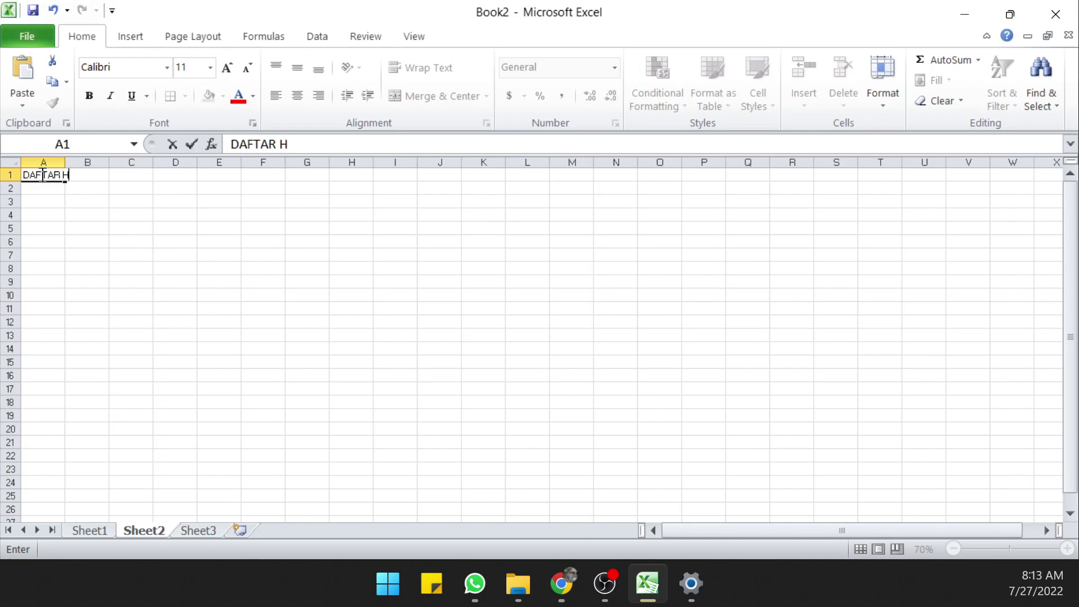
pyautogui.write('ADIR')
pyautogui.press('Return')
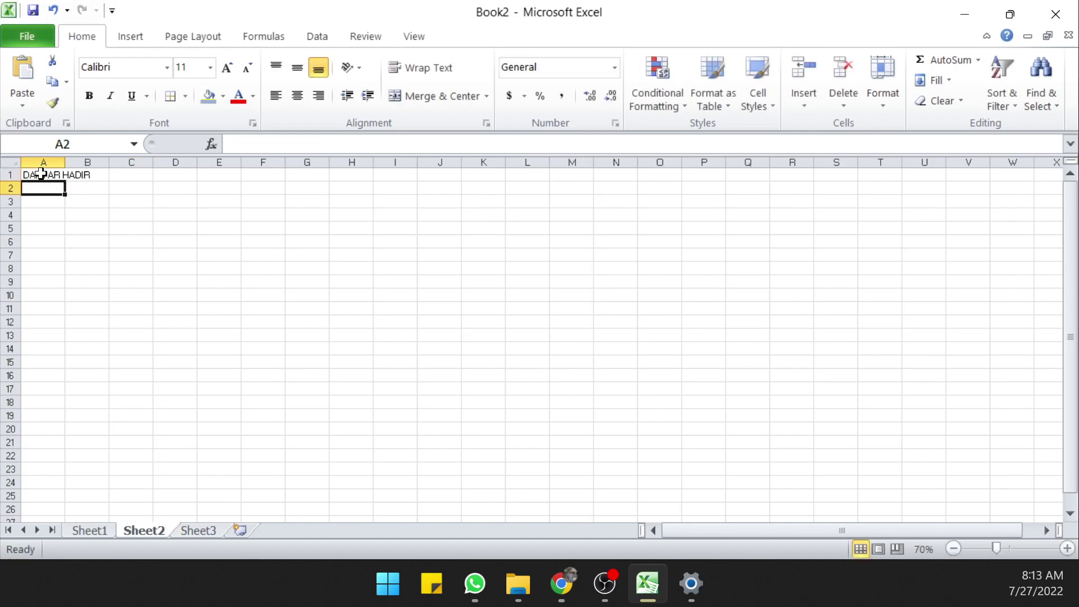
# Step: Enter the headings No, Nama and Tanda Tangan across A3:C3
pyautogui.press('Return')
pyautogui.write('No')
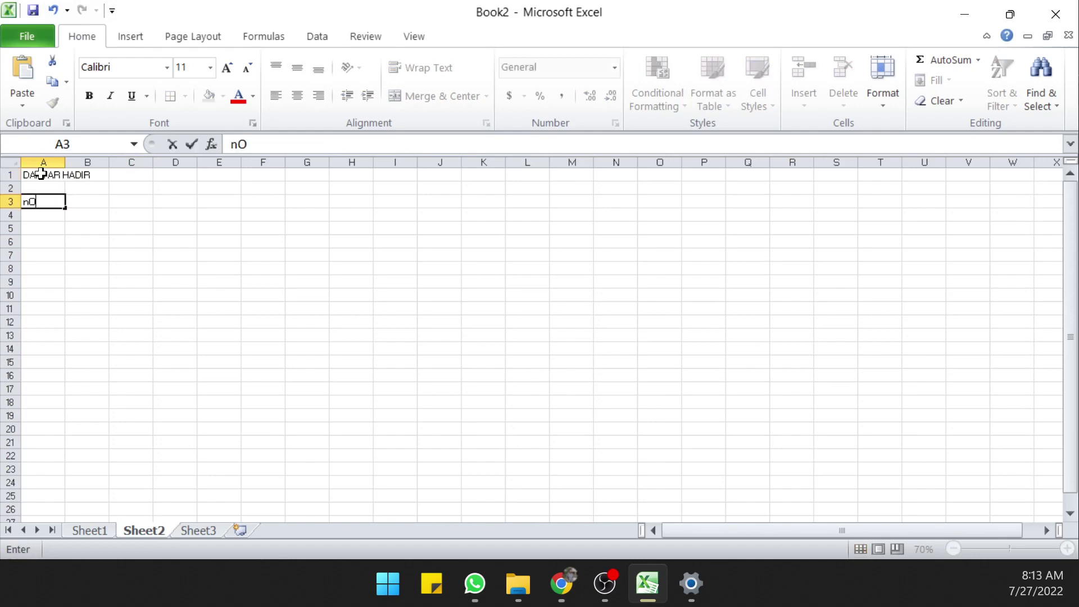
pyautogui.press('Tab')
pyautogui.write('Nam')
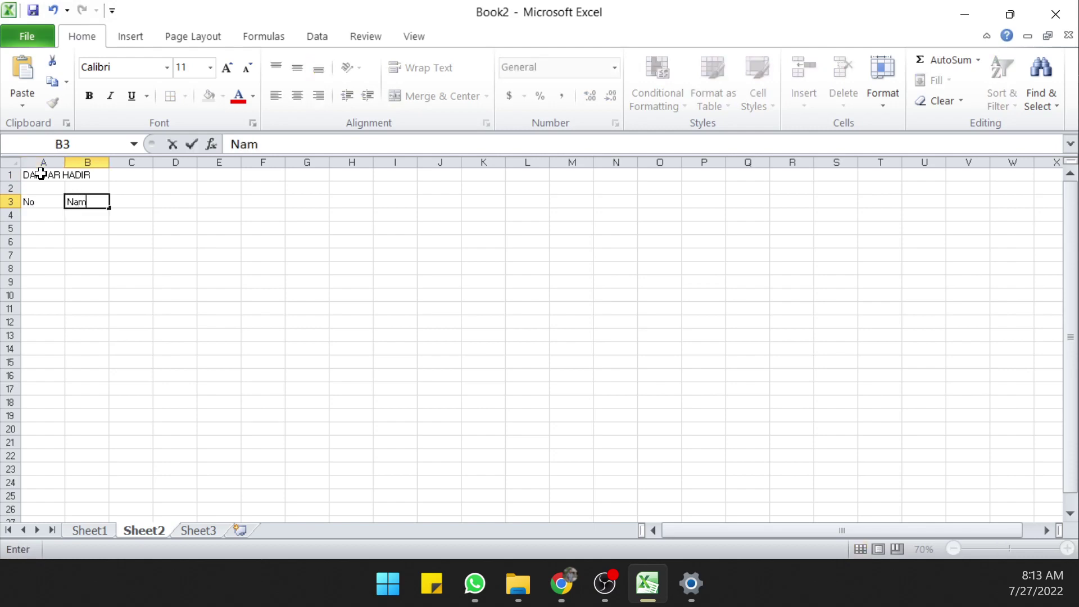
pyautogui.press('Return')
pyautogui.press('Up')
pyautogui.press('Right')
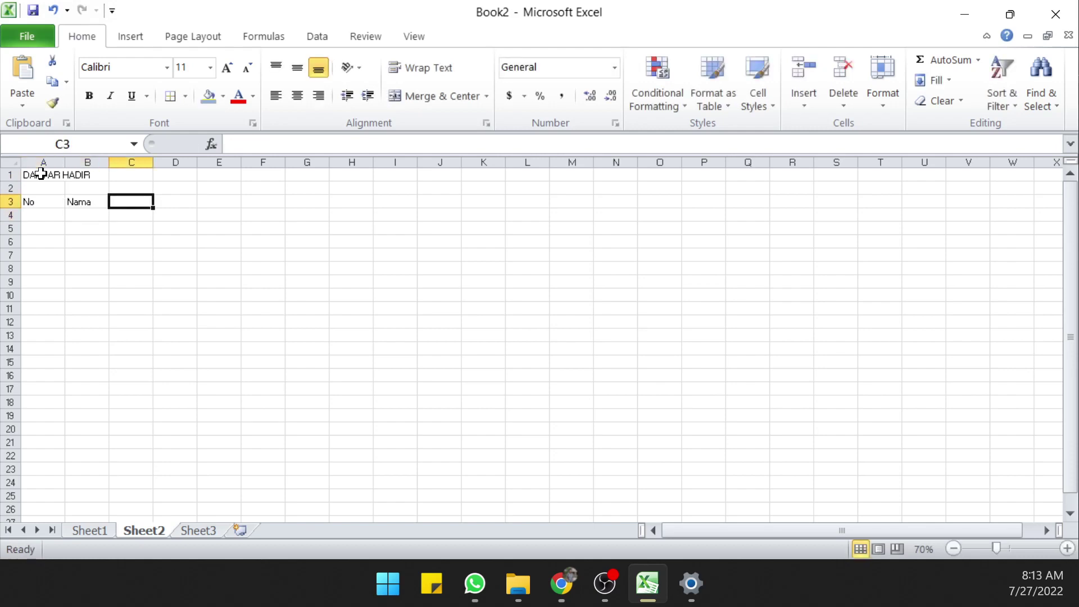
pyautogui.write('Tanda T')
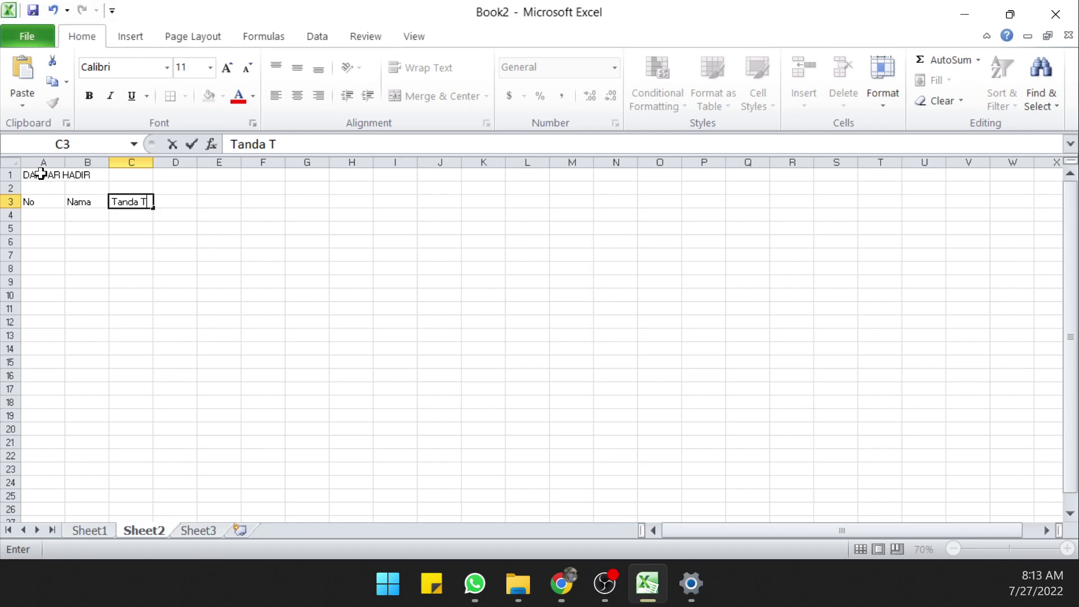
pyautogui.write('angan')
pyautogui.press('Return')
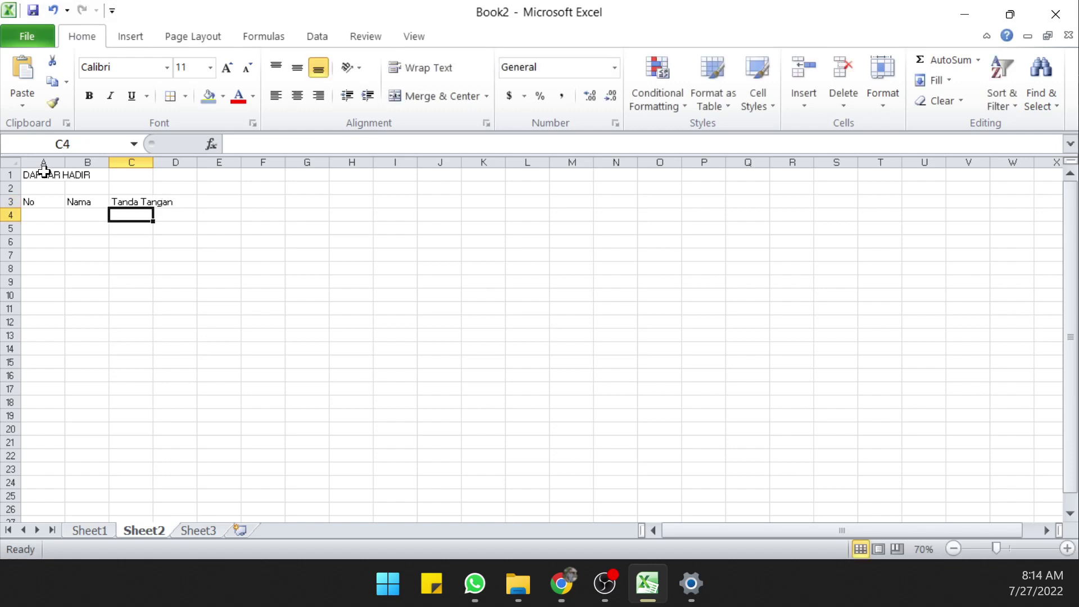
# Step: Widen the Nama column greatly and merge-and-centre DAFTAR HADIR across A1:C1
pyautogui.moveTo(110, 163); pyautogui.dragTo(272, 162)
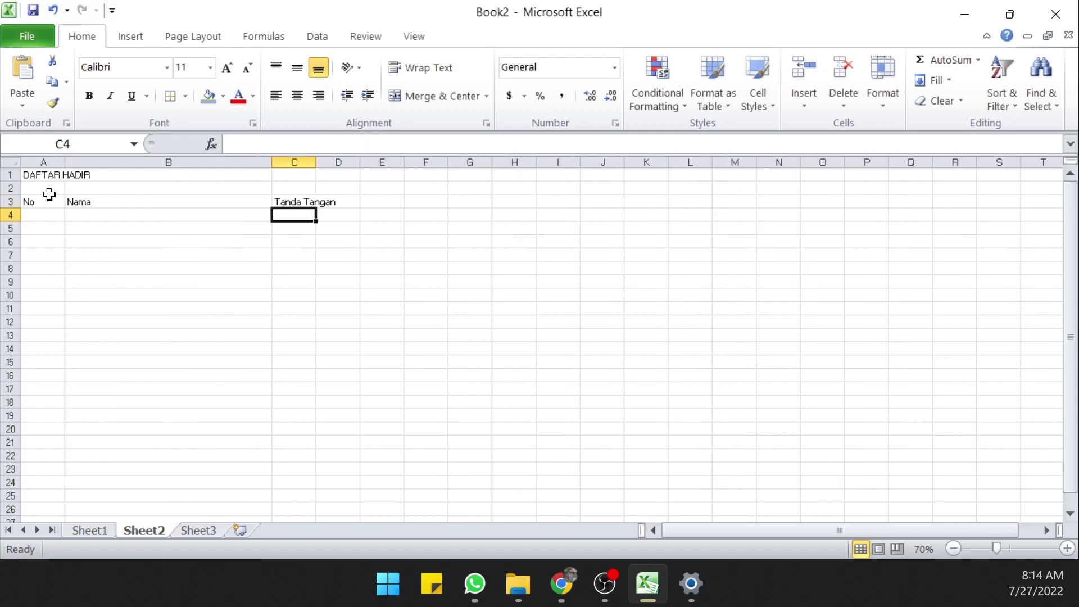
pyautogui.moveTo(32, 175)
pyautogui.mouseDown()
pyautogui.moveTo(313, 174)
pyautogui.moveTo(354, 162)
pyautogui.mouseUp()
pyautogui.click(400, 96)
pyautogui.click(294, 268)
# Step: Number A4:A23 from 1 to 20 by entering 1 and 2 and filling down
pyautogui.click(150, 213)
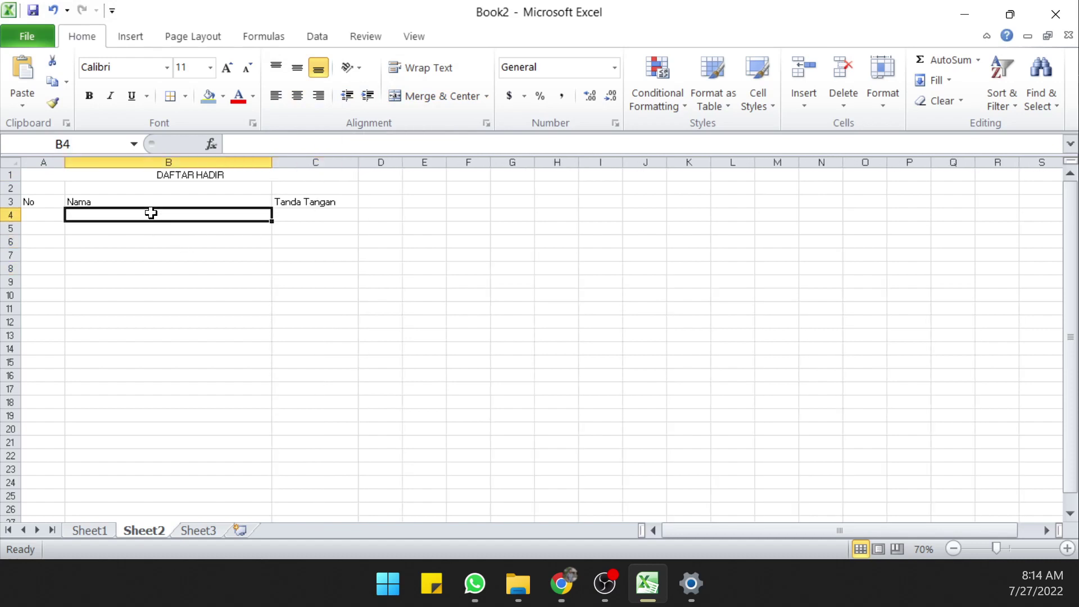
pyautogui.click(43, 202)
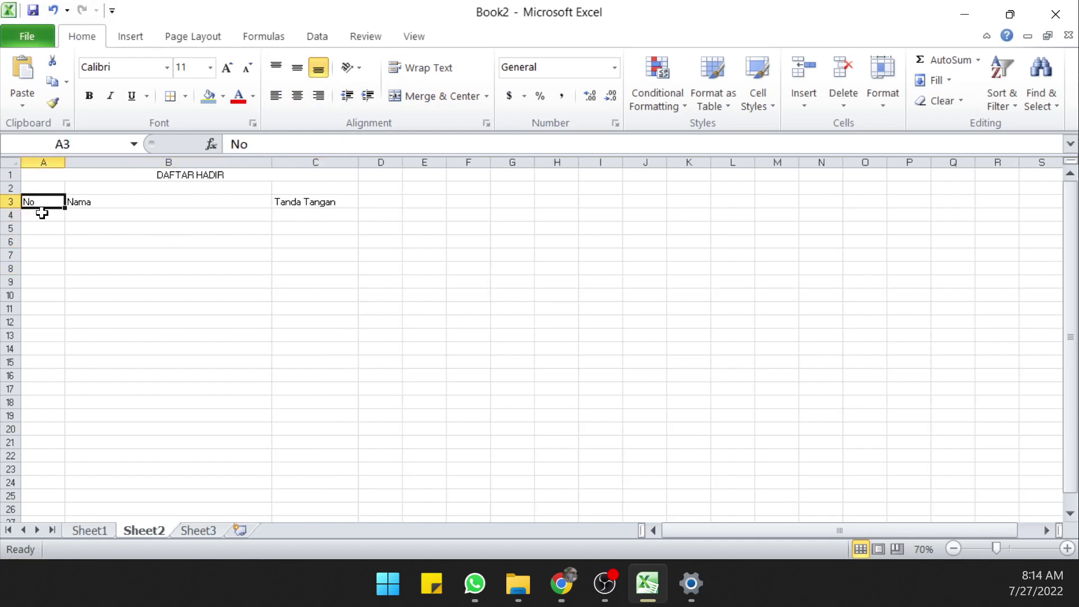
pyautogui.click(42, 212)
pyautogui.write('1')
pyautogui.press('Return')
pyautogui.write('2')
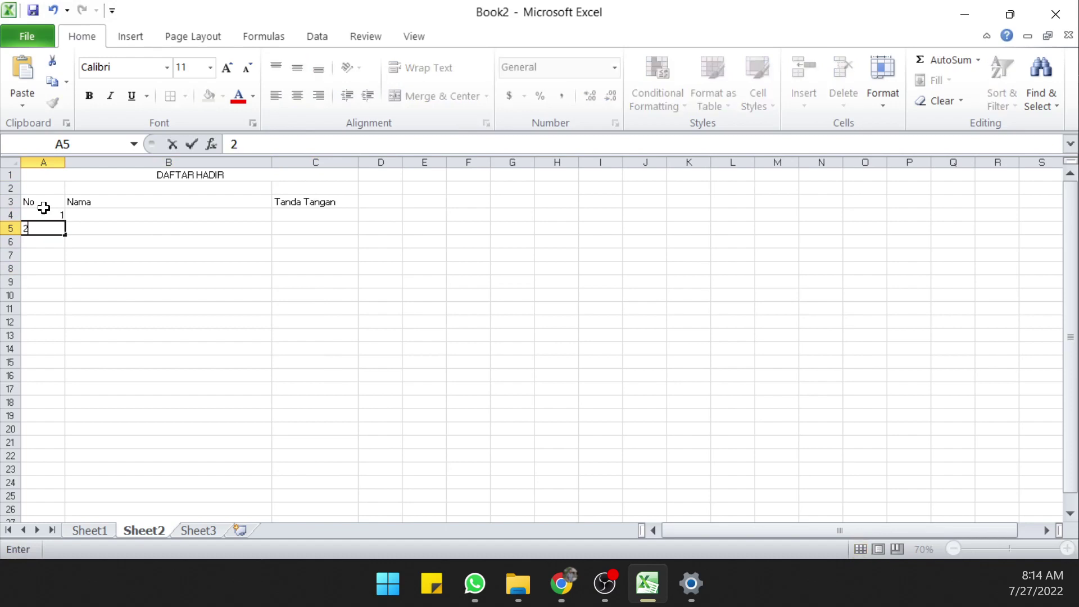
pyautogui.press('Return')
pyautogui.moveTo(49, 215)
pyautogui.mouseDown()
pyautogui.moveTo(69, 489)
pyautogui.moveTo(67, 469)
pyautogui.mouseUp()
pyautogui.click(108, 298)
# Step: Centre the numbers 1–20 and the No, Nama, Tanda Tangan headers
pyautogui.moveTo(48, 213); pyautogui.dragTo(63, 470)
pyautogui.click(296, 97)
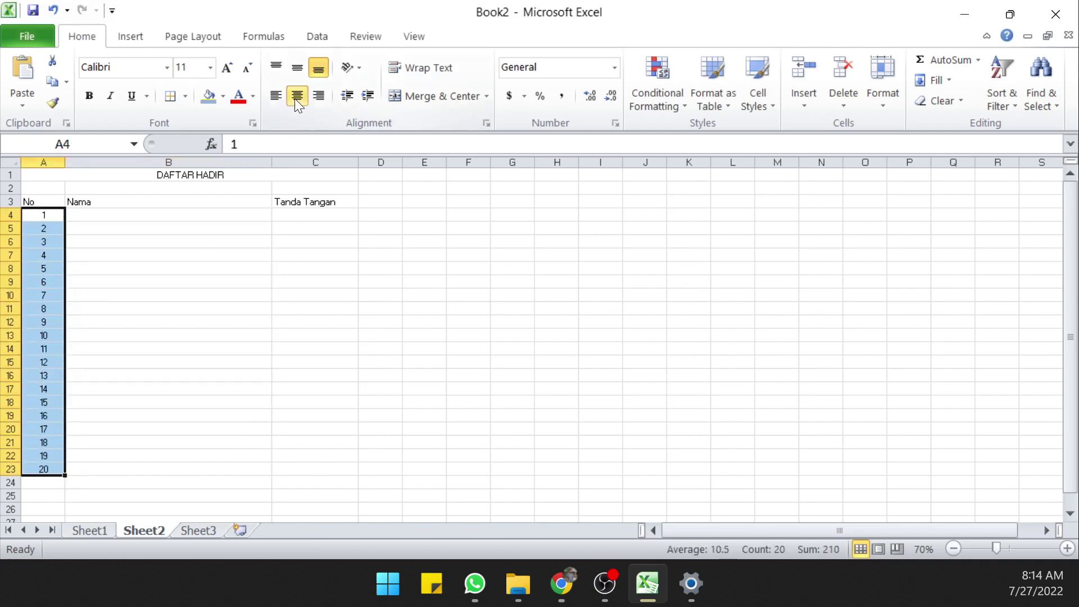
pyautogui.click(181, 254)
pyautogui.moveTo(50, 202); pyautogui.dragTo(285, 198)
pyautogui.click(297, 96)
pyautogui.click(153, 305)
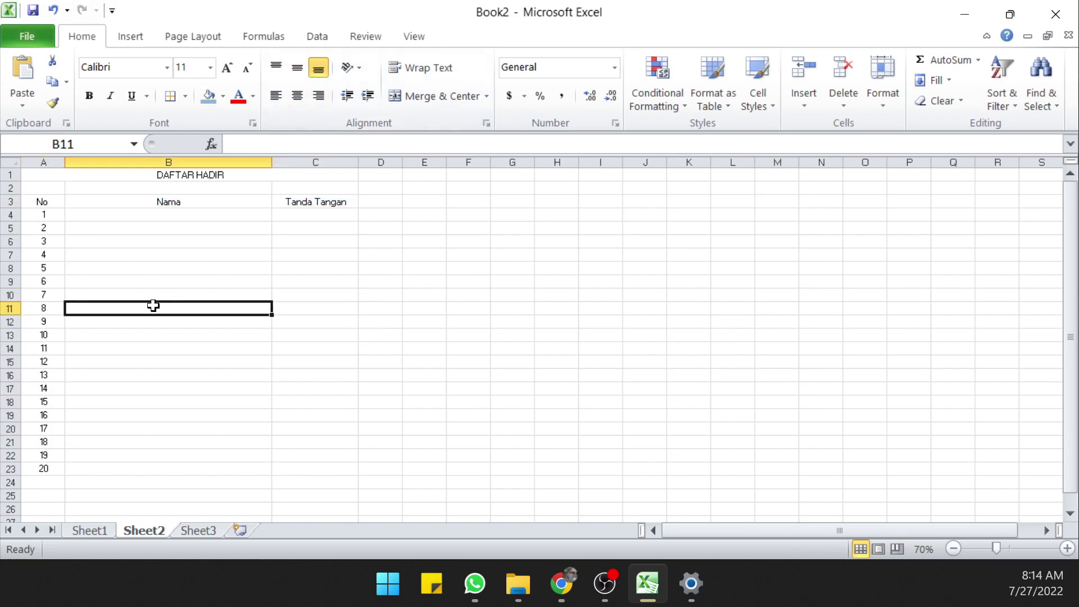
pyautogui.moveTo(33, 203); pyautogui.dragTo(280, 478)
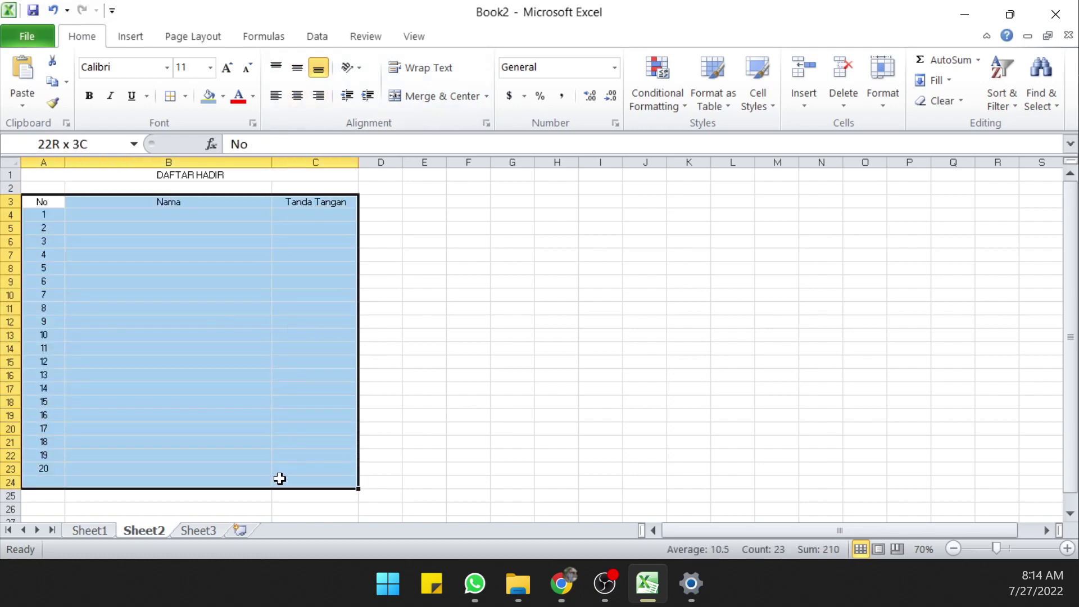
# Step: Apply All Borders to every cell of the table A3:C23
pyautogui.click(135, 347)
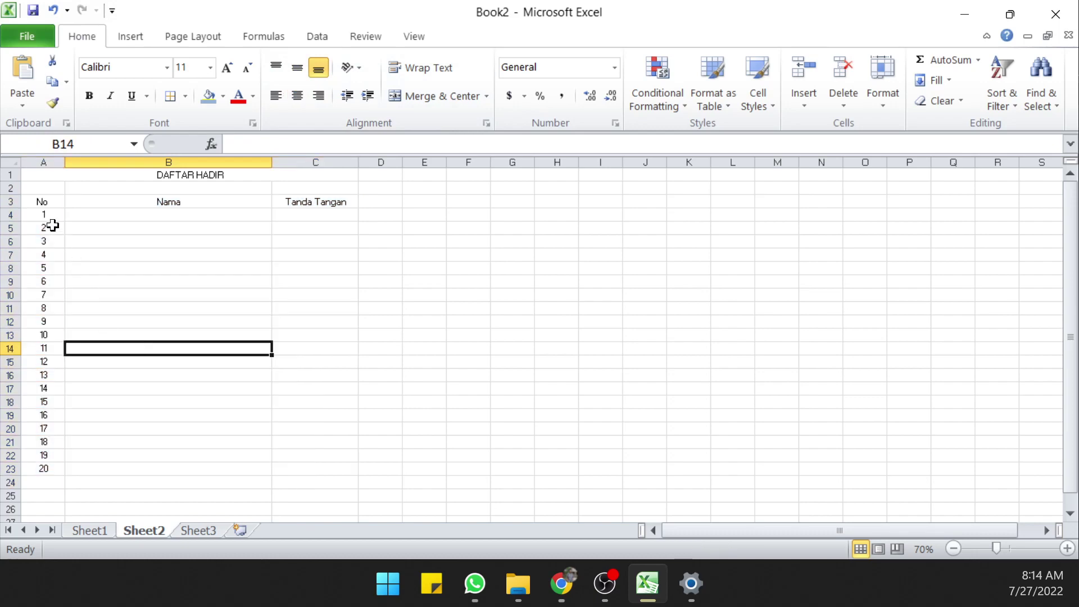
pyautogui.moveTo(51, 202)
pyautogui.mouseDown()
pyautogui.moveTo(103, 241)
pyautogui.moveTo(257, 461)
pyautogui.moveTo(293, 471)
pyautogui.mouseUp()
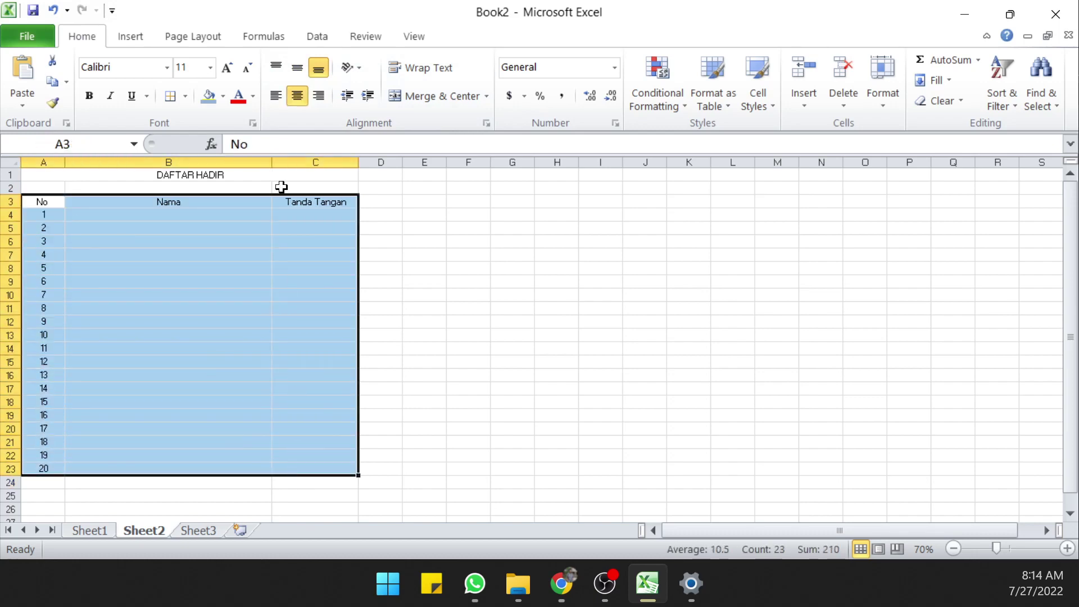
pyautogui.click(185, 96)
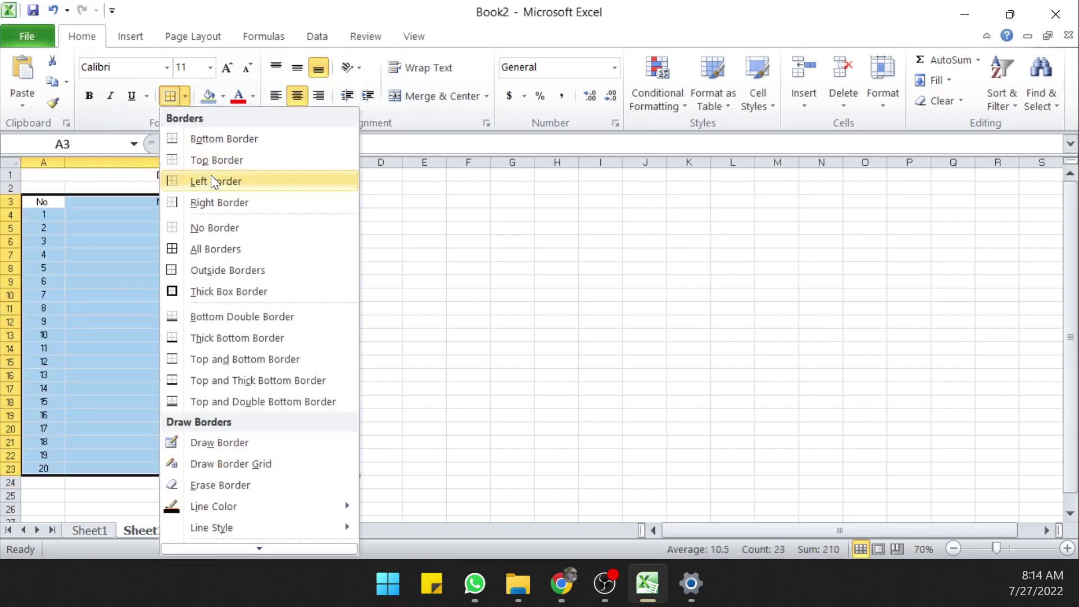
pyautogui.click(214, 247)
pyautogui.click(154, 281)
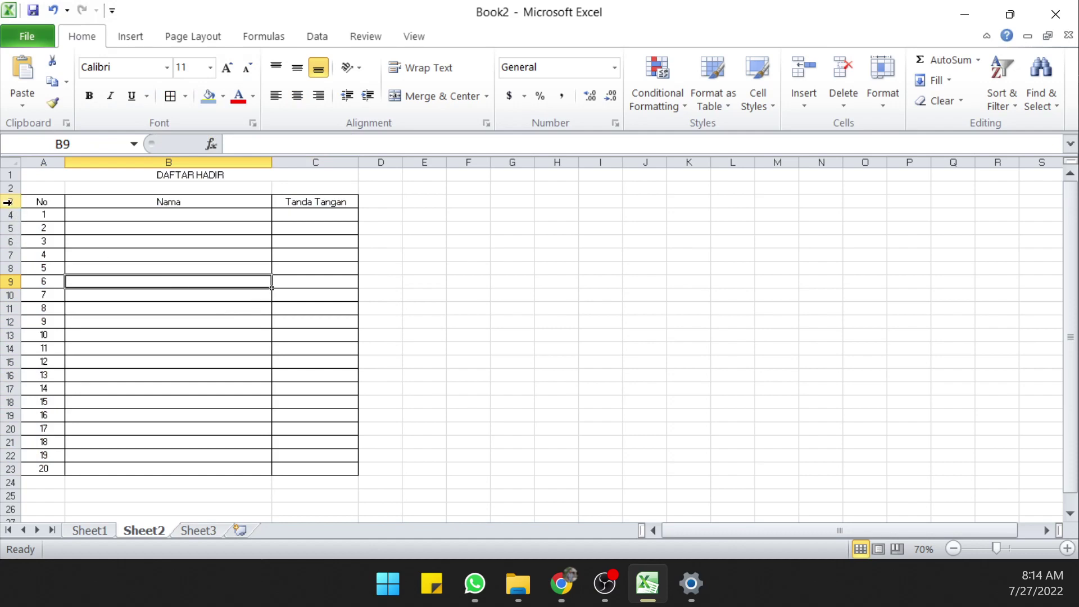
# Step: Increase the height of table rows 3–23 to 23.40
pyautogui.moveTo(10, 202)
pyautogui.mouseDown()
pyautogui.moveTo(26, 380)
pyautogui.moveTo(11, 475)
pyautogui.mouseUp()
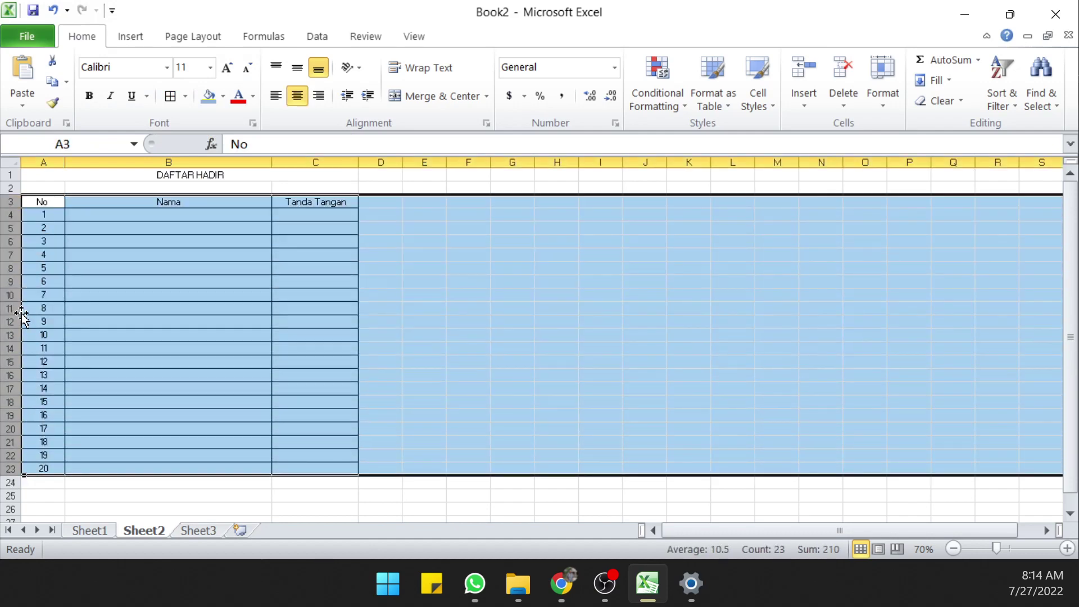
pyautogui.moveTo(9, 295); pyautogui.dragTo(9, 305)
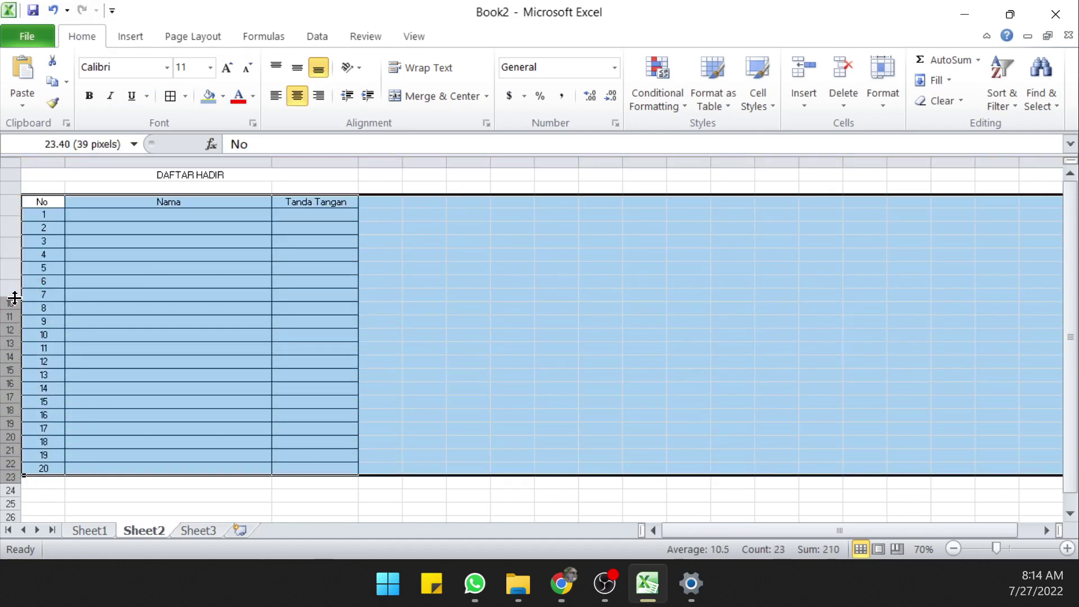
pyautogui.click(246, 285)
# Step: Check the attendance table's page layout in print preview, twice returning to the worksheet
pyautogui.hotkey('ctrl', 'p')
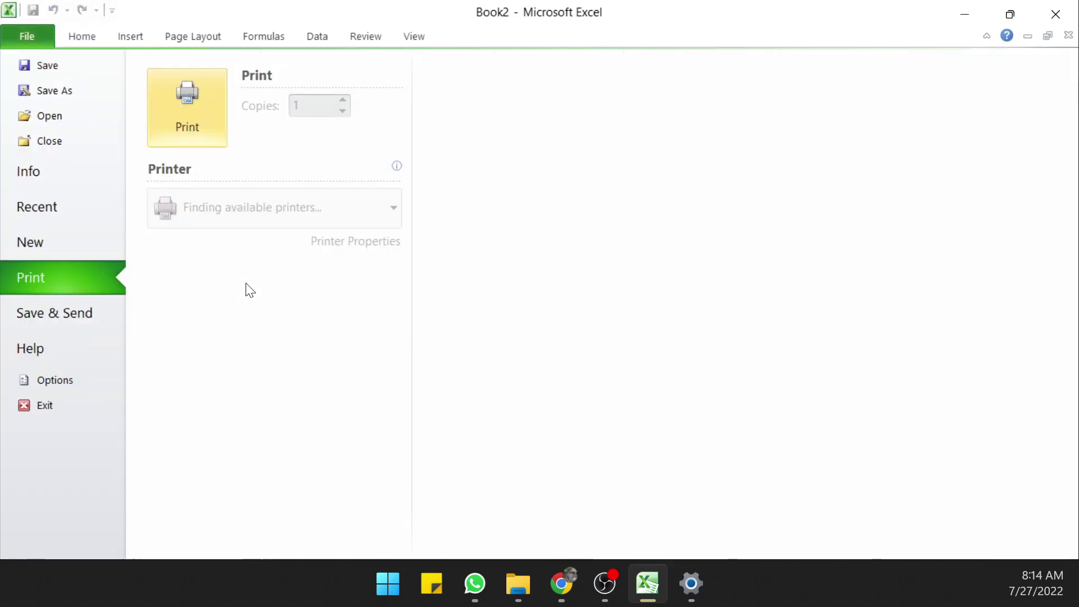
pyautogui.click(682, 208)
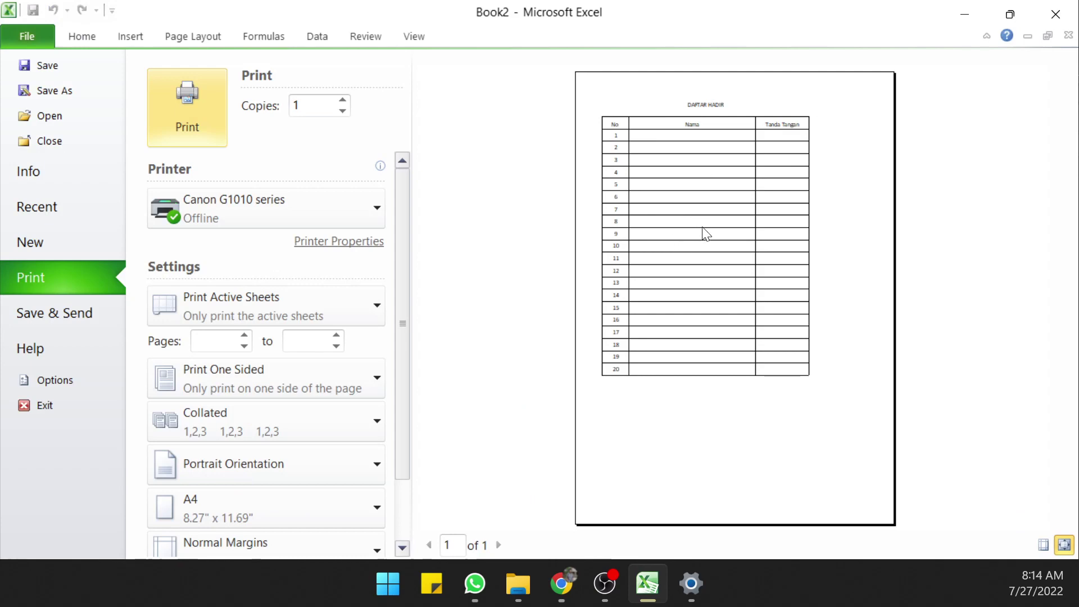
pyautogui.click(104, 34)
pyautogui.click(251, 246)
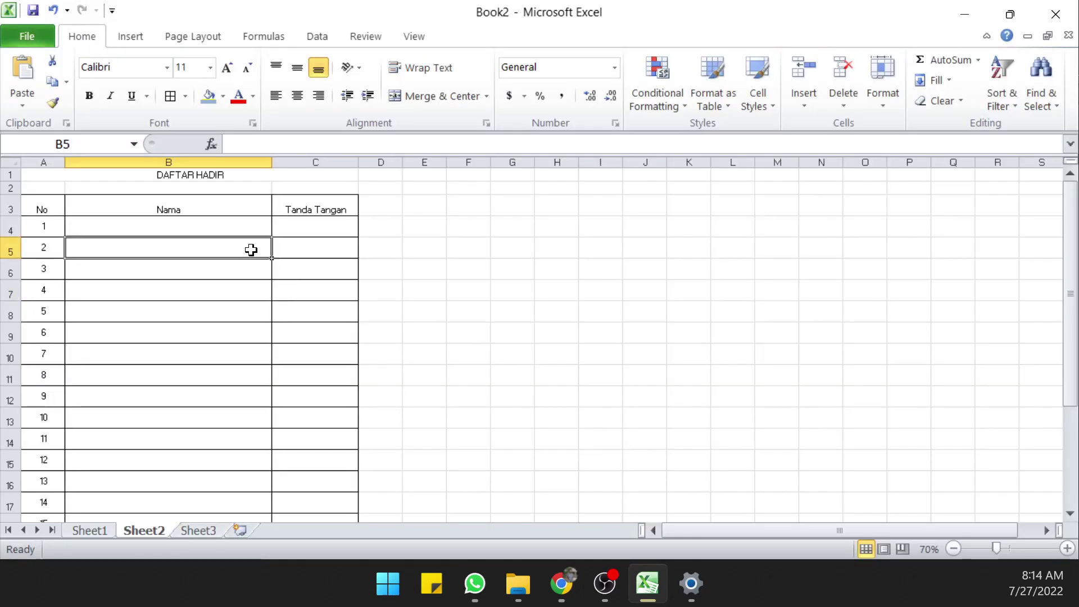
pyautogui.scroll(-2, 251, 233)
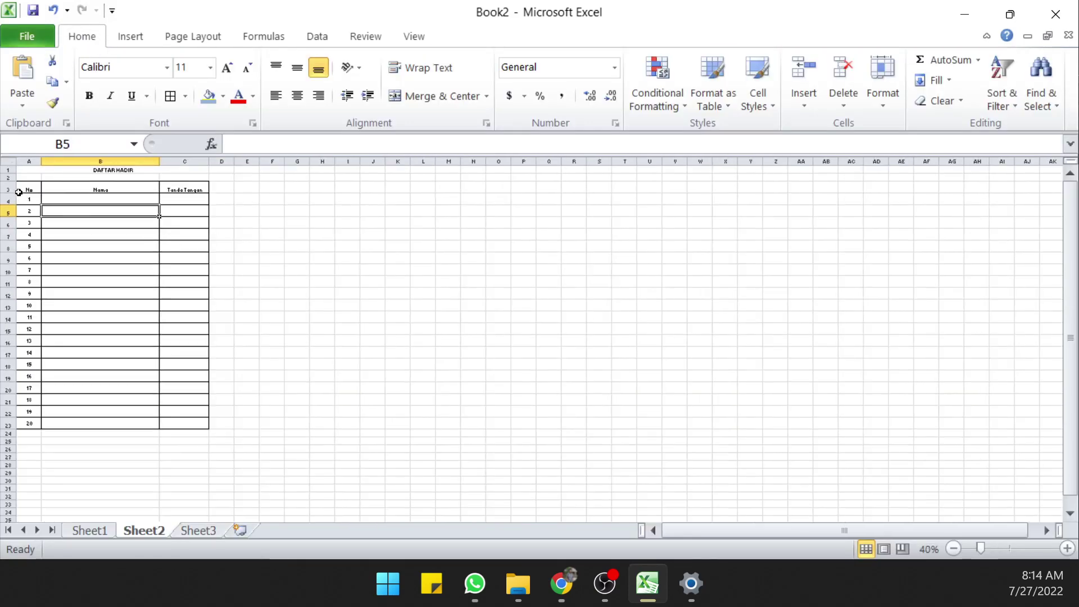
pyautogui.click(298, 199)
pyautogui.scroll(2, 294, 204)
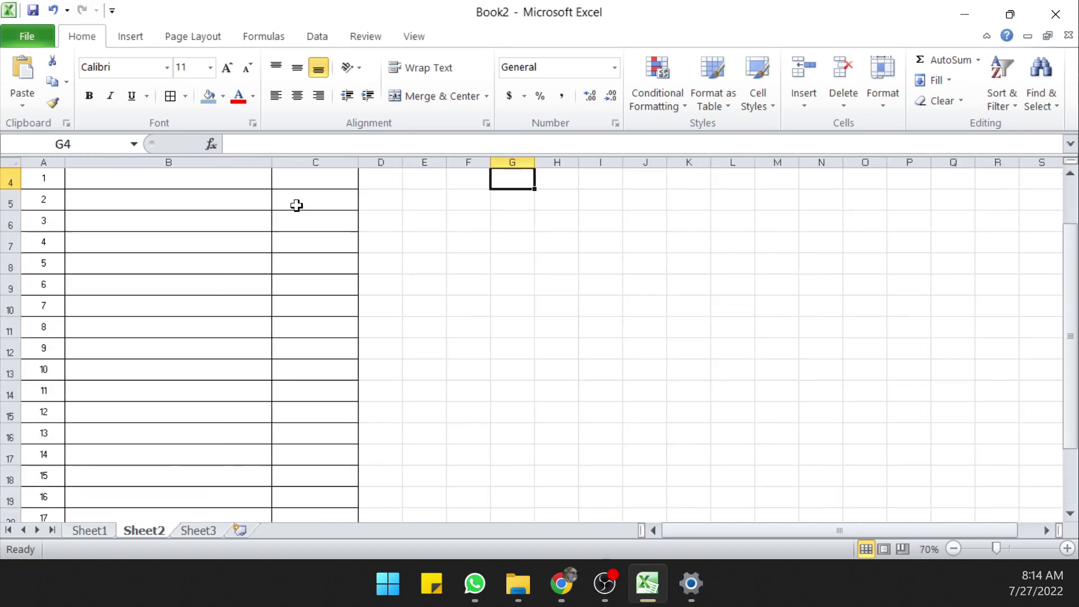
pyautogui.scroll(2, 512, 219)
pyautogui.scroll(1, 511, 222)
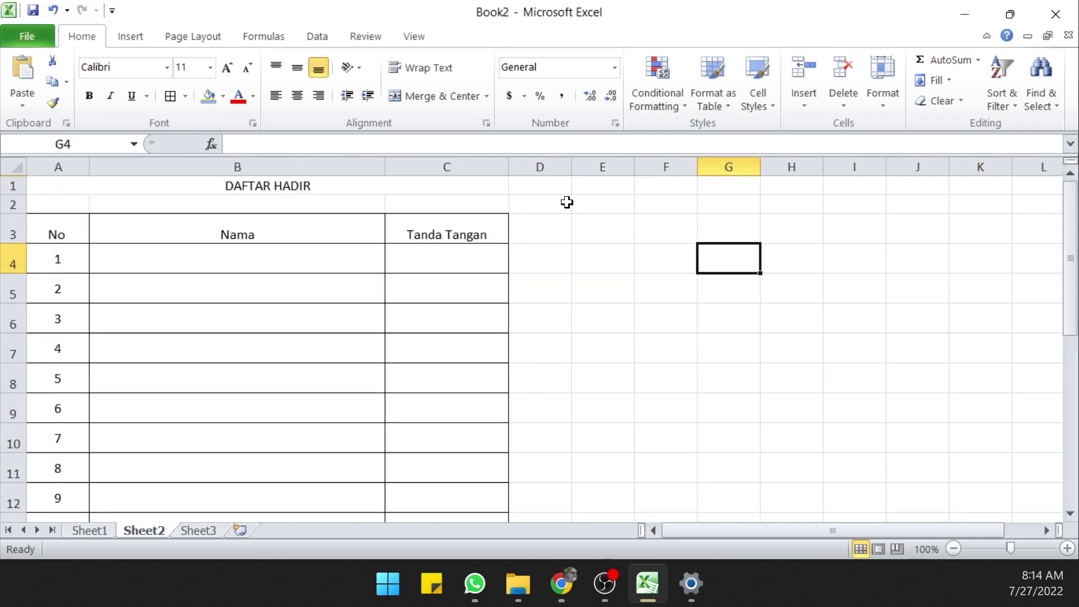
pyautogui.hotkey('ctrl', 'p')
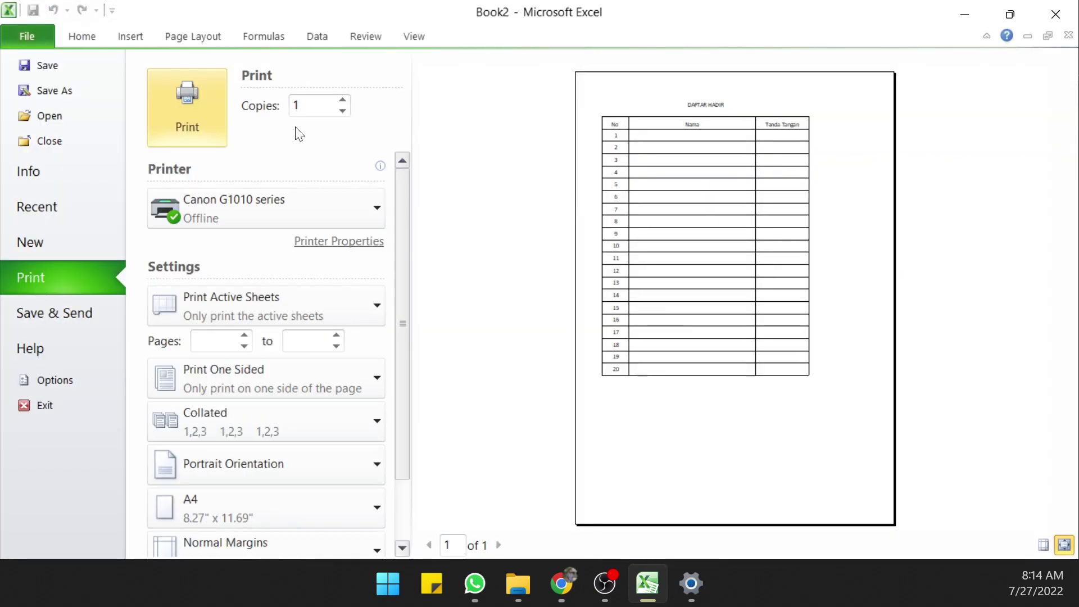
pyautogui.click(80, 37)
pyautogui.click(613, 260)
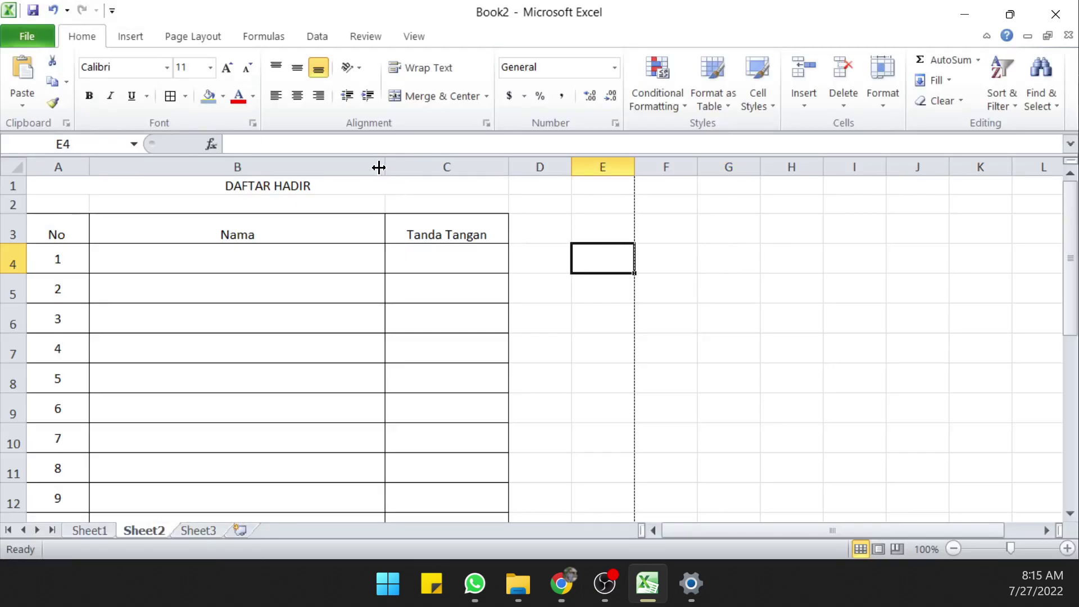
# Step: Widen the Nama column slightly and the Tanda Tangan column to 28.78
pyautogui.moveTo(378, 167); pyautogui.dragTo(422, 167)
pyautogui.moveTo(548, 167)
pyautogui.mouseDown()
pyautogui.moveTo(647, 173)
pyautogui.moveTo(632, 174)
pyautogui.mouseUp()
pyautogui.click(276, 309)
pyautogui.keyDown('ctrl'); pyautogui.scroll(-1, 262, 328); pyautogui.keyUp('ctrl')
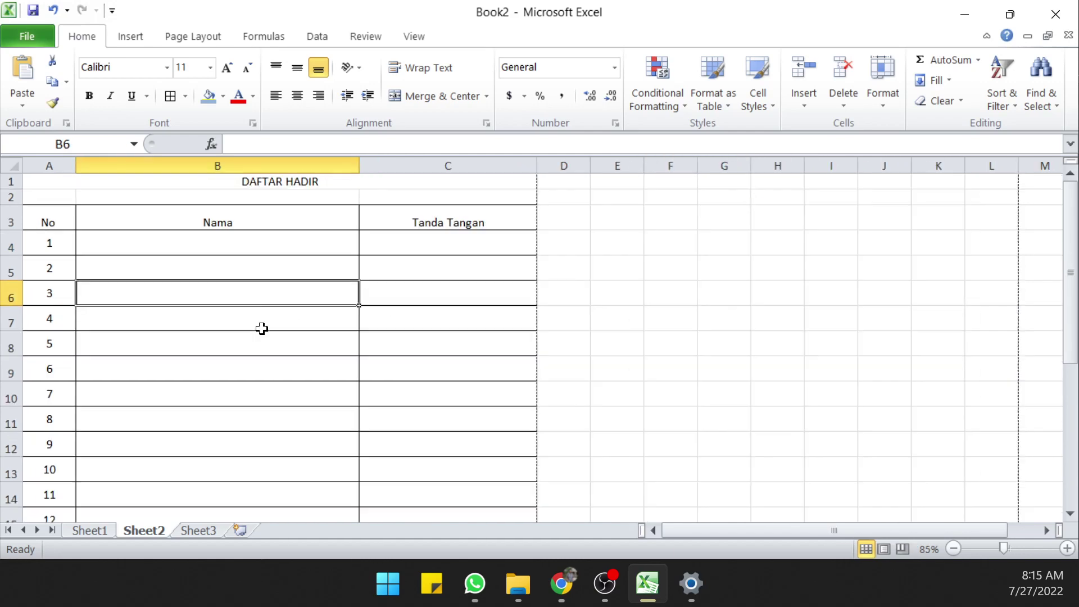
pyautogui.keyDown('ctrl'); pyautogui.scroll(-1, 262, 328); pyautogui.keyUp('ctrl')
pyautogui.click(333, 223)
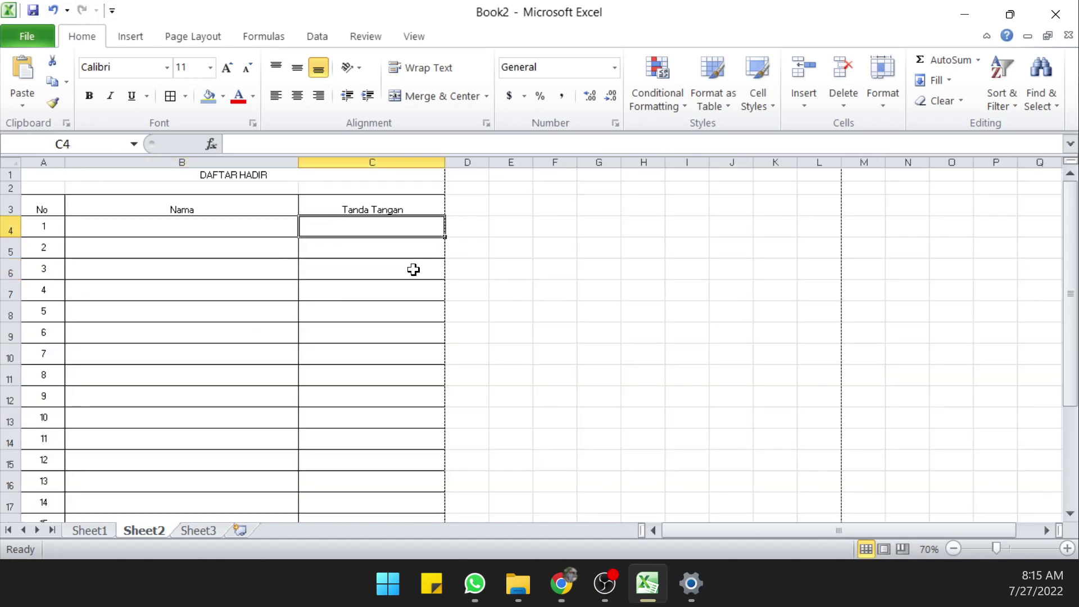
# Step: Enter '1. ......' in C4 and '2. ......' in C5, lengthening the C4 dots
pyautogui.write('1. ........')
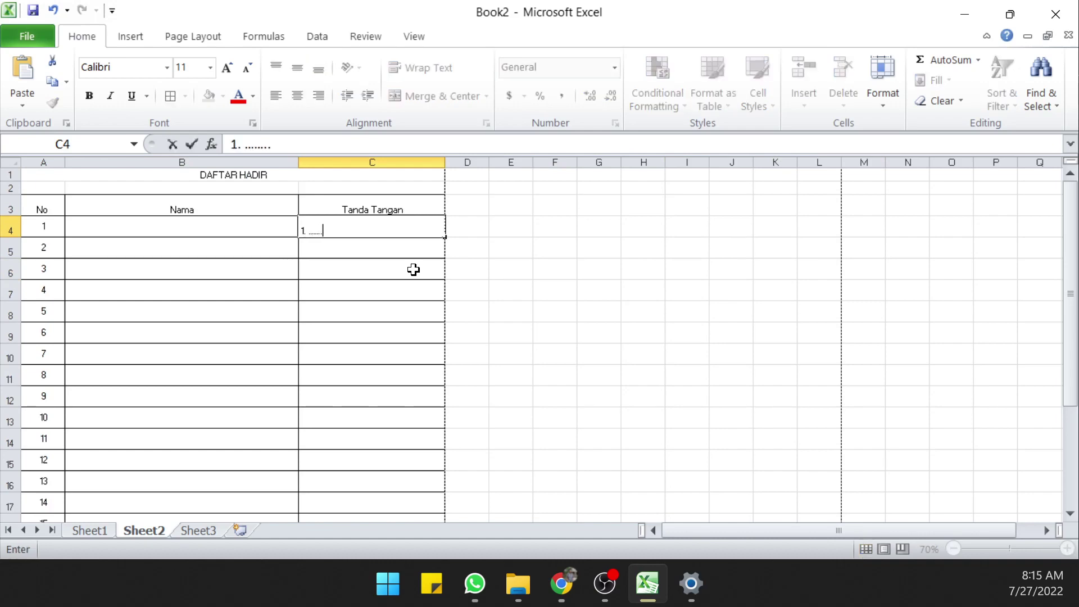
pyautogui.press('Return')
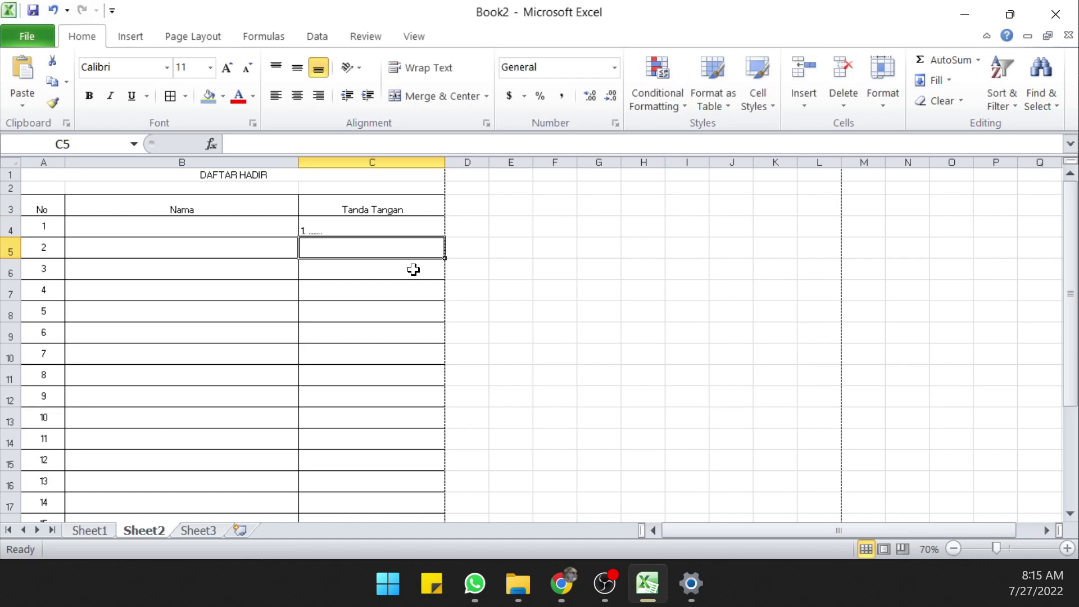
pyautogui.write('2. ......................')
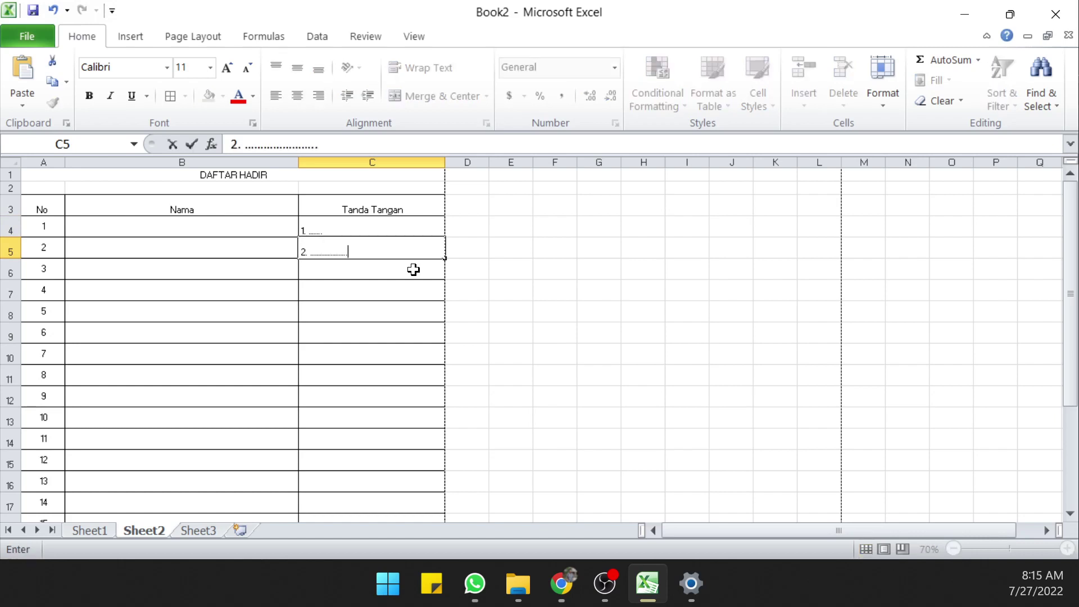
pyautogui.moveTo(313, 253); pyautogui.dragTo(353, 252)
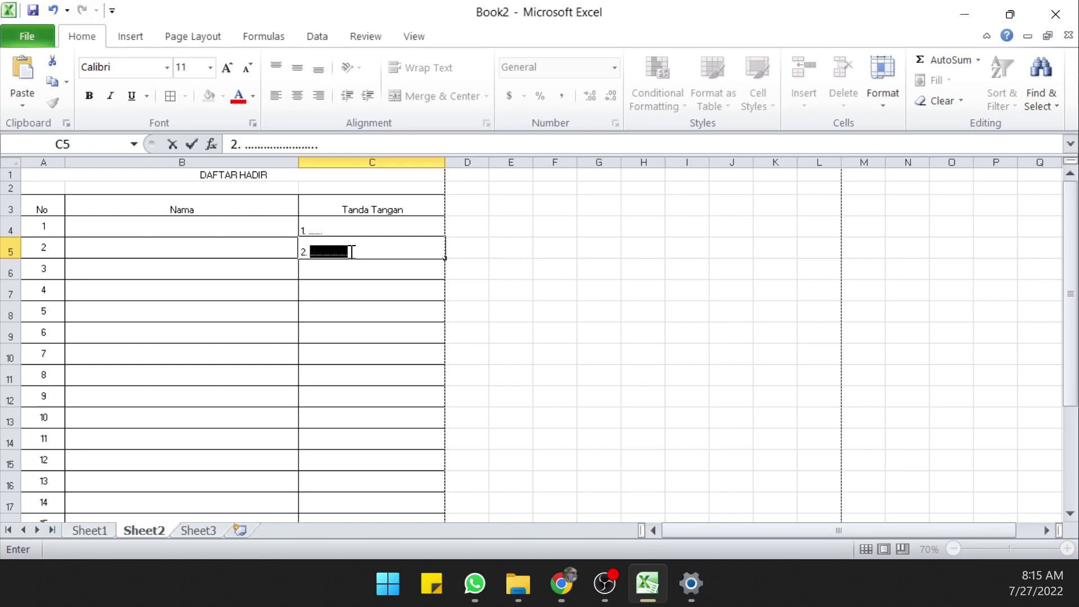
pyautogui.click(314, 231)
pyautogui.doubleClick(330, 231)
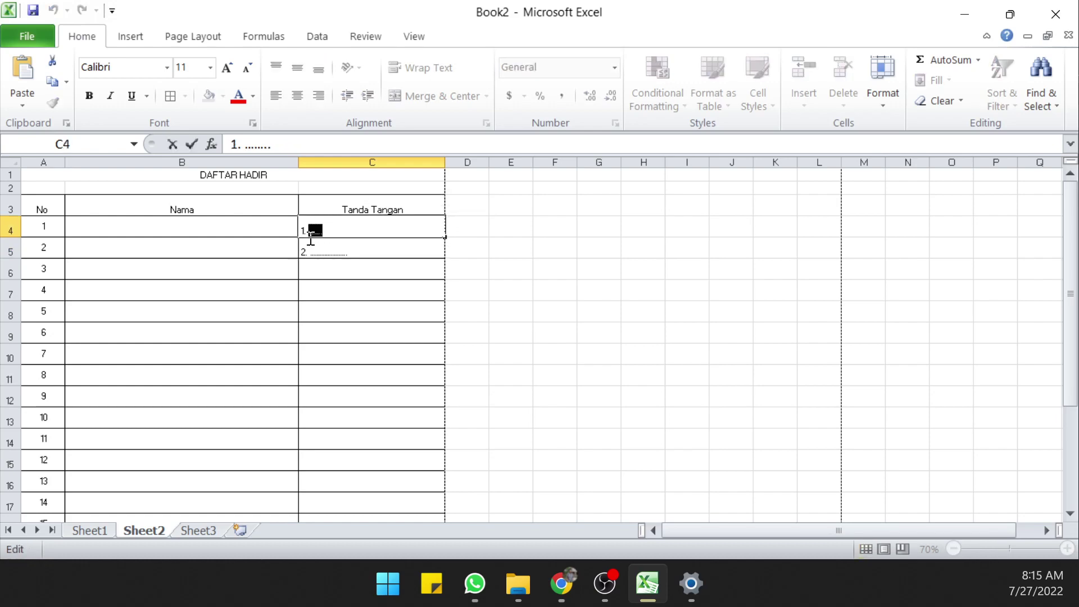
pyautogui.hotkey('ctrl', 'v')
pyautogui.click(308, 274)
# Step: Centre the 2. line in C5 and fill the alternating signature pattern down to row 23
pyautogui.click(312, 255)
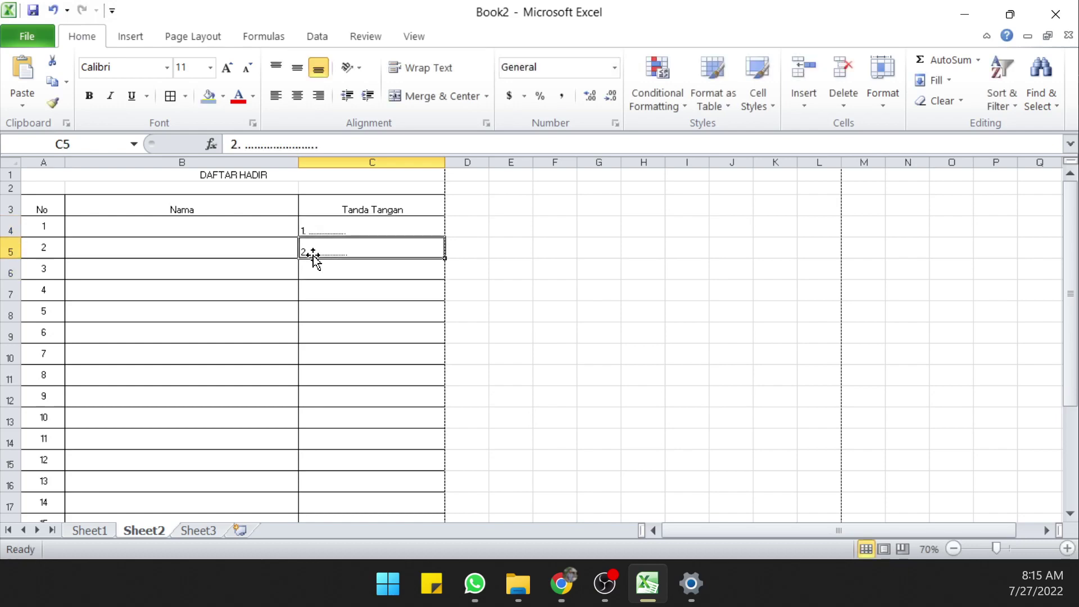
pyautogui.click(297, 96)
pyautogui.click(347, 308)
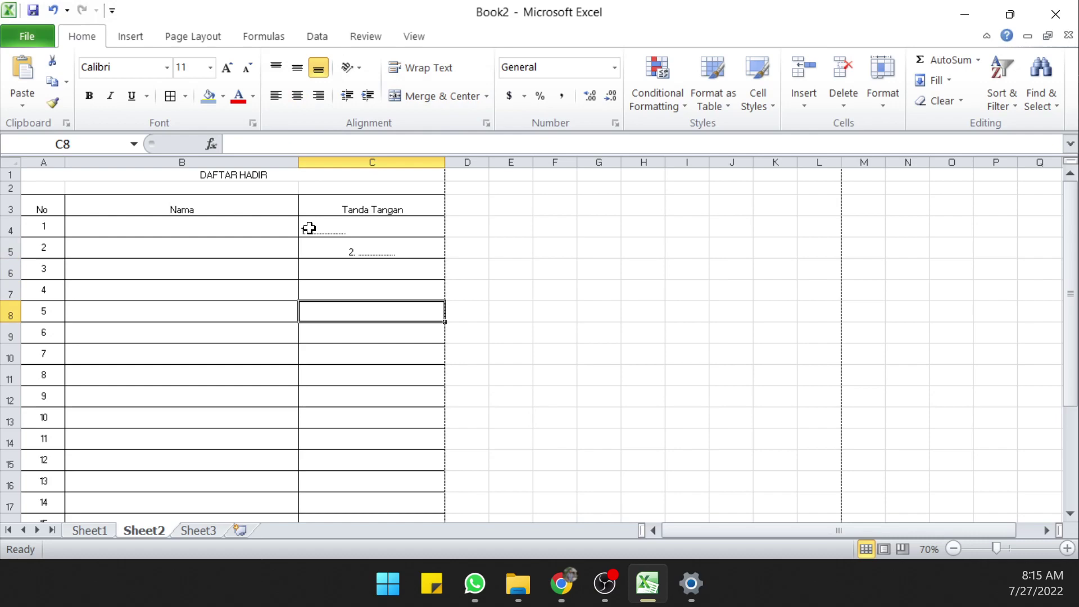
pyautogui.moveTo(356, 233); pyautogui.dragTo(362, 245)
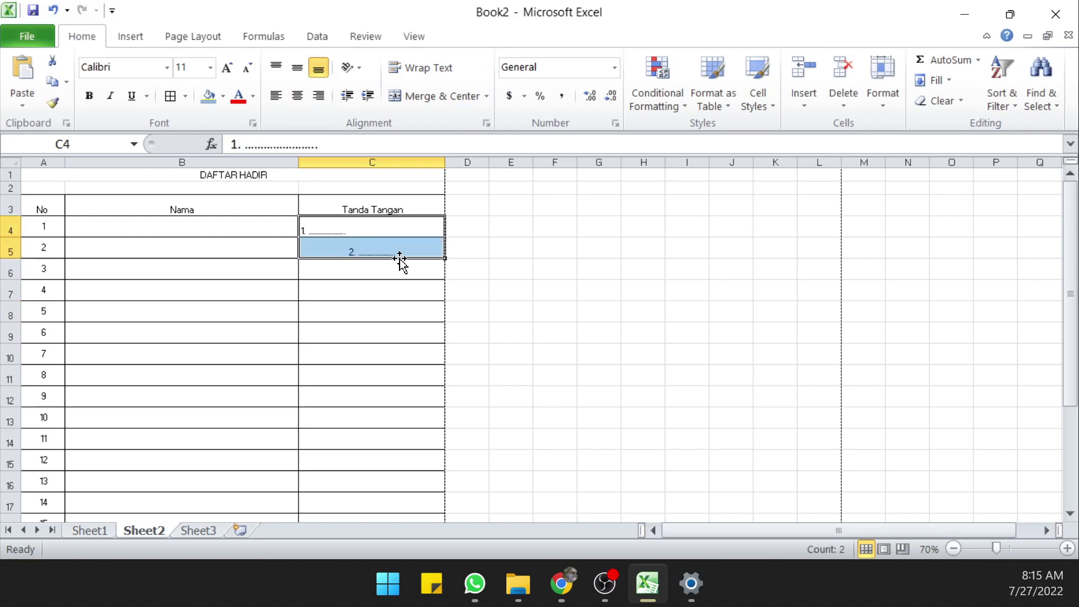
pyautogui.moveTo(445, 258)
pyautogui.mouseDown()
pyautogui.moveTo(427, 551)
pyautogui.moveTo(427, 436)
pyautogui.mouseUp()
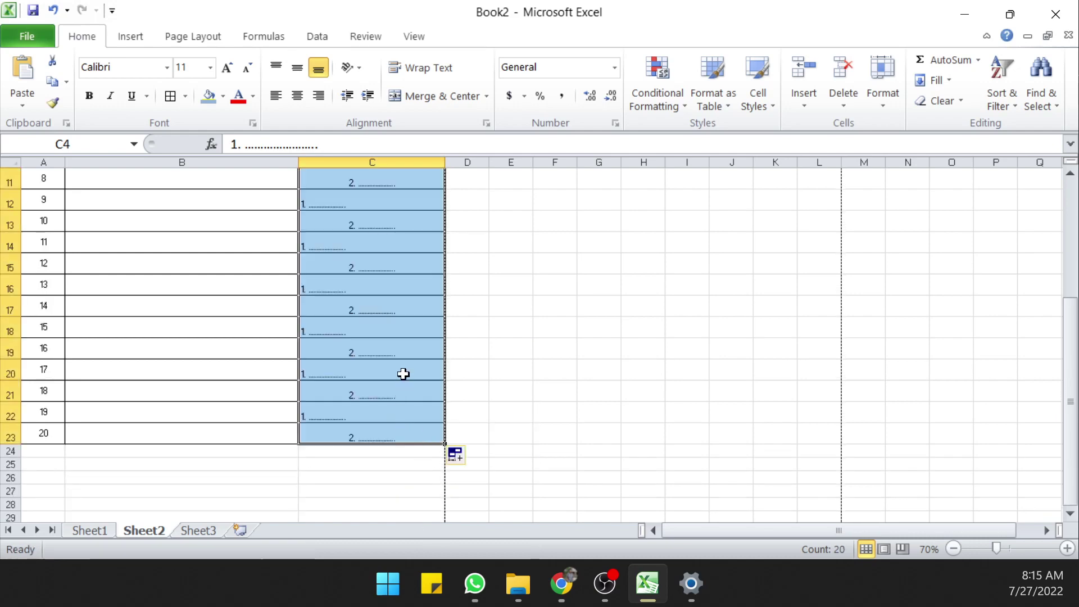
pyautogui.scroll(4, 403, 374)
pyautogui.click(367, 292)
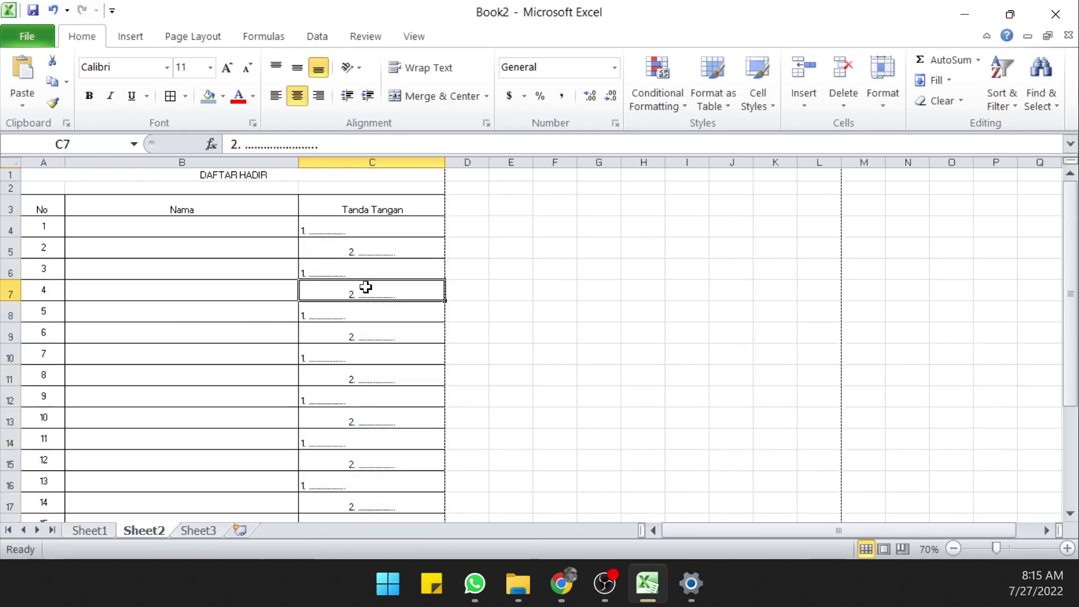
# Step: Refill the alternating signature pattern over C4:C7 and check the individual cells
pyautogui.moveTo(349, 232); pyautogui.dragTo(379, 250)
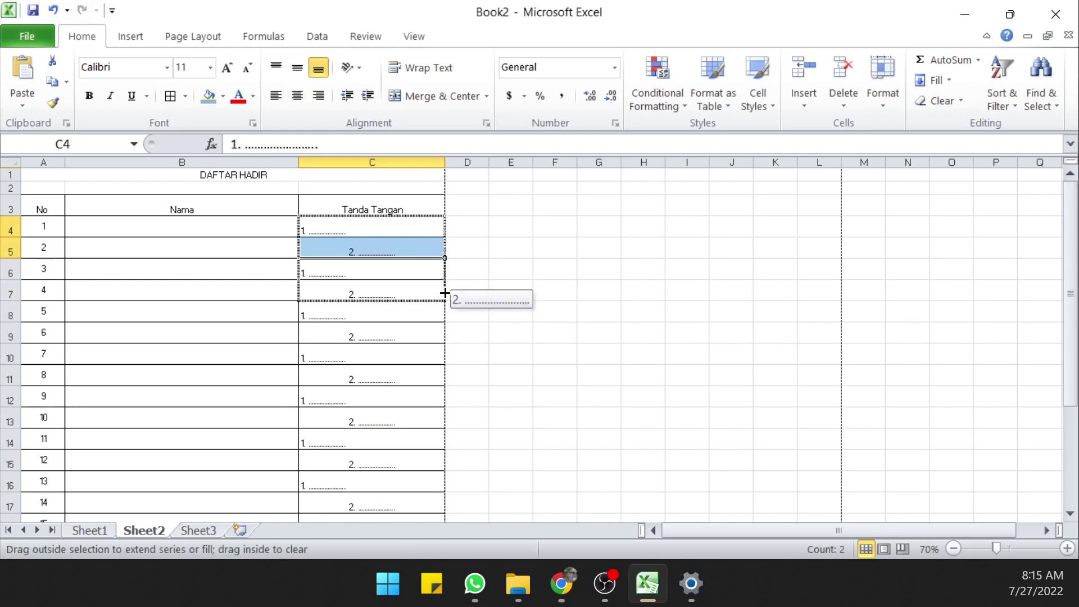
pyautogui.moveTo(444, 262); pyautogui.dragTo(445, 295)
pyautogui.click(376, 272)
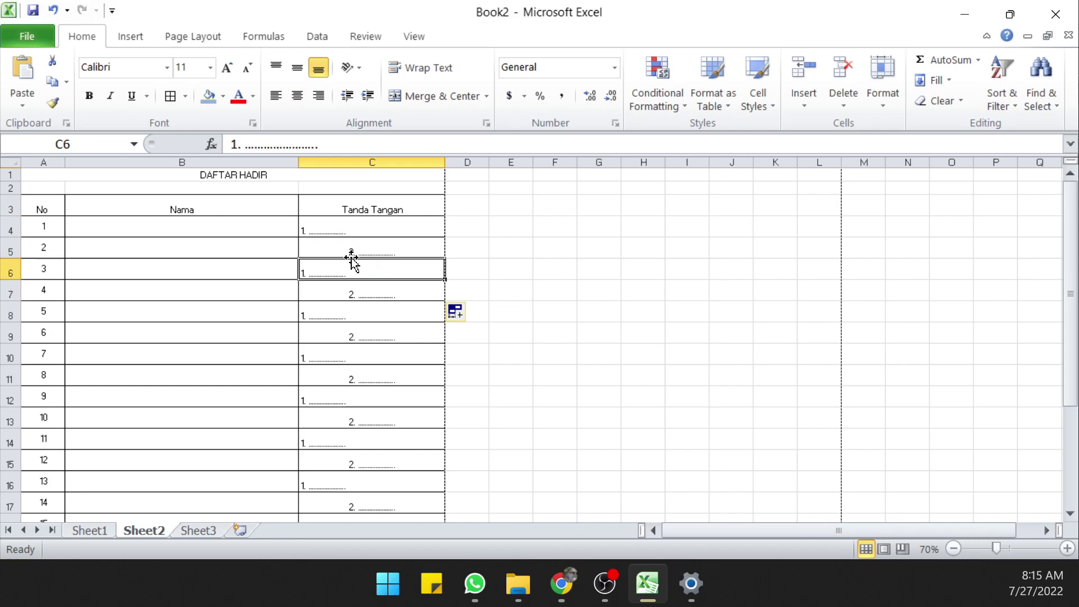
pyautogui.click(346, 239)
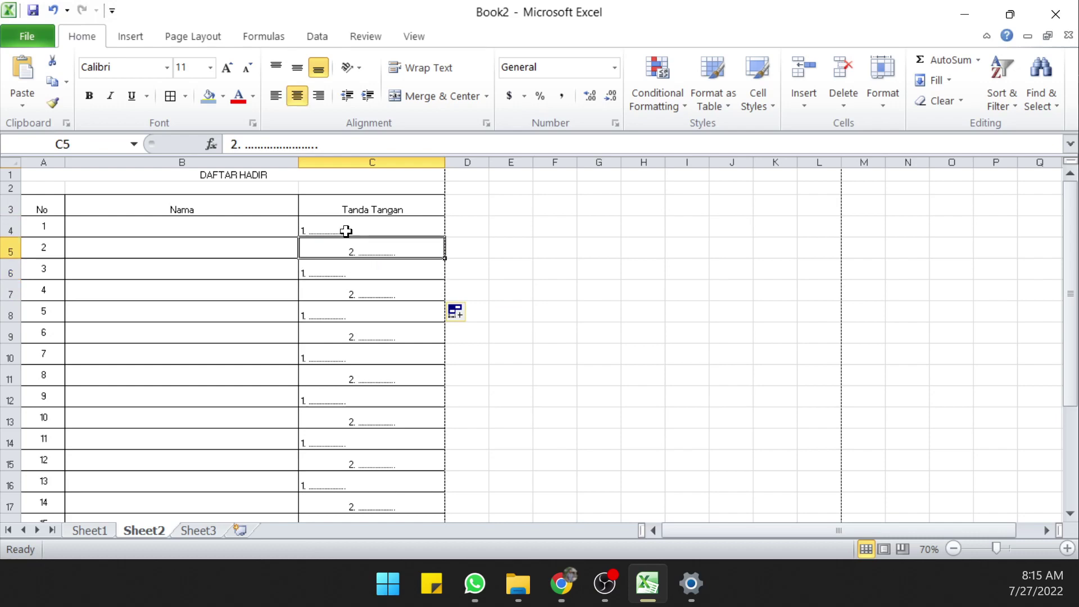
pyautogui.click(345, 231)
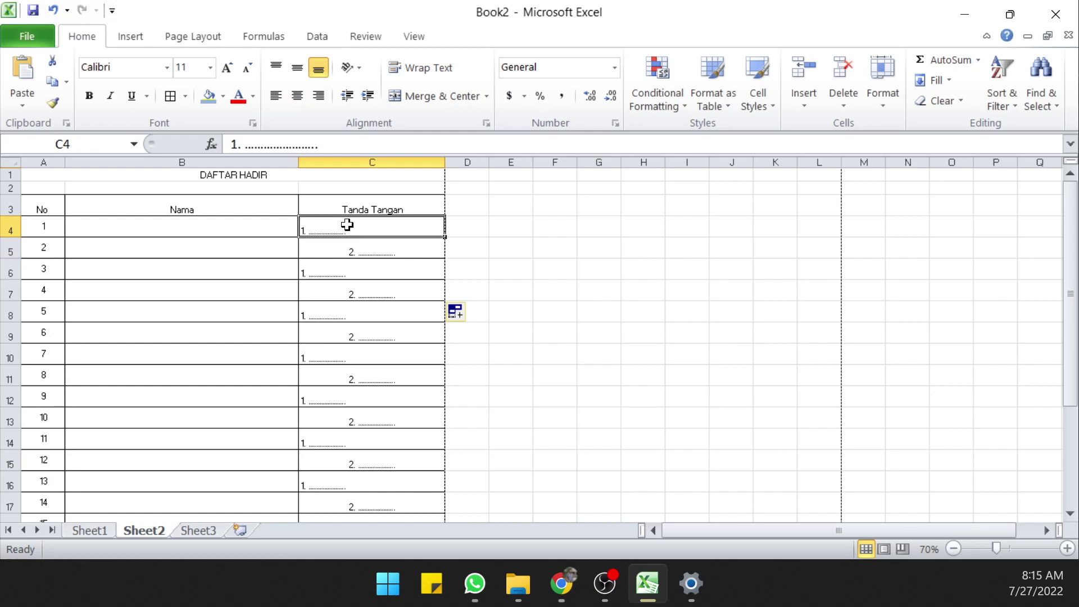
# Step: Enter 1 in C4 and 2 in C5, with the 1 left-aligned
pyautogui.write('1')
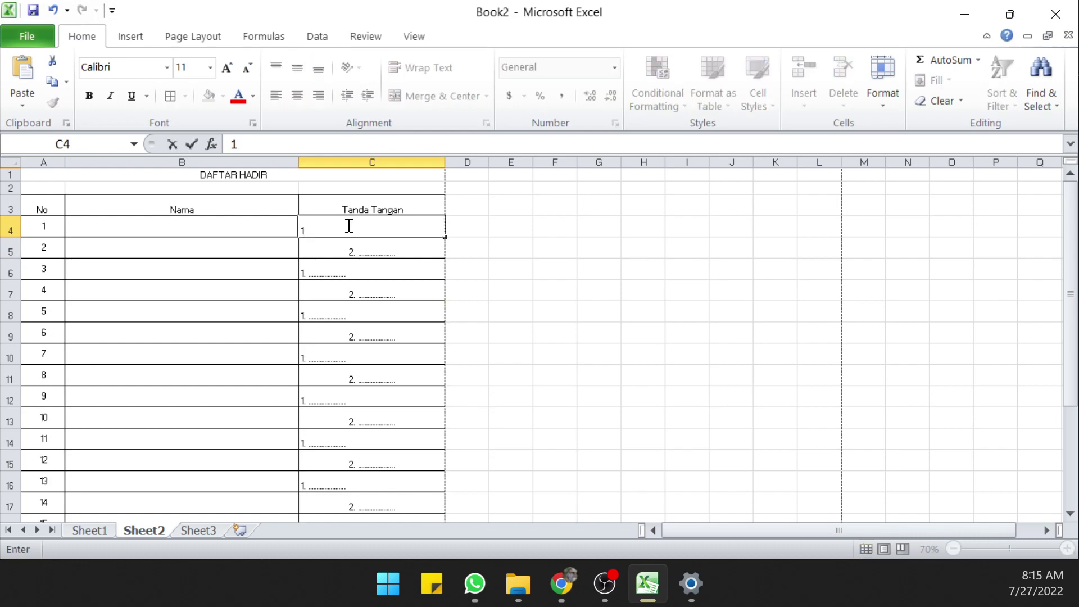
pyautogui.press('Return')
pyautogui.write('2')
pyautogui.press('Return')
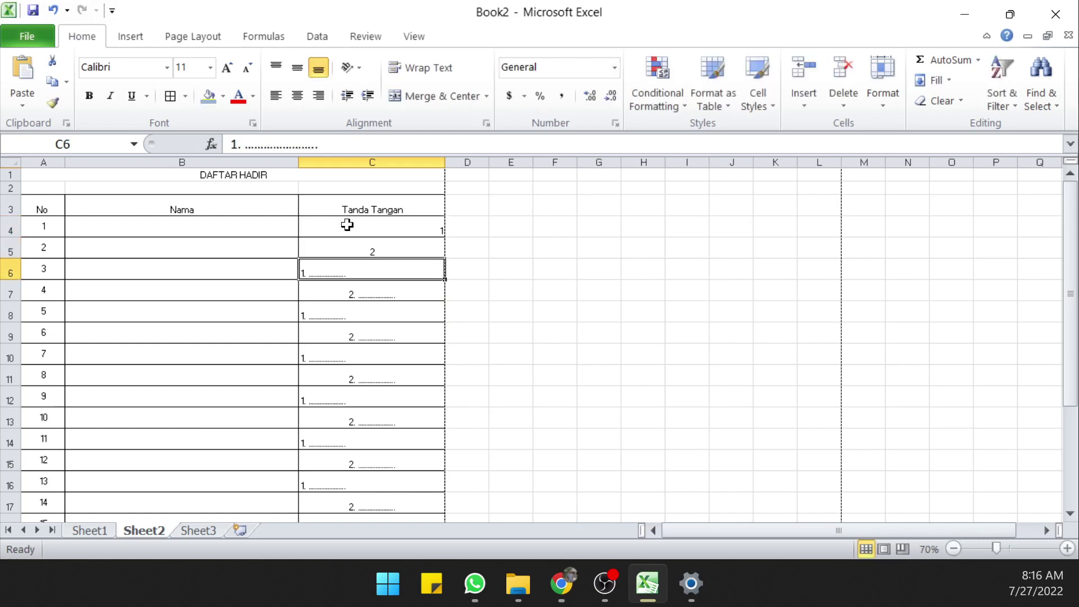
pyautogui.moveTo(348, 225); pyautogui.dragTo(354, 241)
pyautogui.click(353, 229)
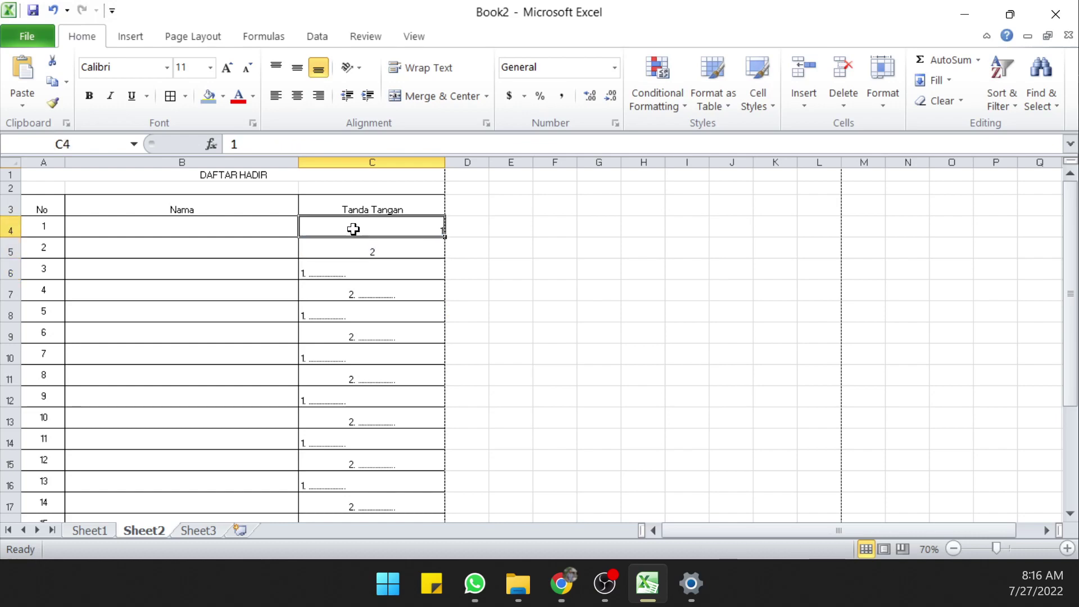
pyautogui.click(280, 97)
pyautogui.click(332, 268)
# Step: Fill the alternating 1–20 numbering down the Tanda Tangan column to C23
pyautogui.click(366, 229)
pyautogui.moveTo(365, 229)
pyautogui.mouseDown()
pyautogui.moveTo(428, 261)
pyautogui.moveTo(426, 483)
pyautogui.mouseUp()
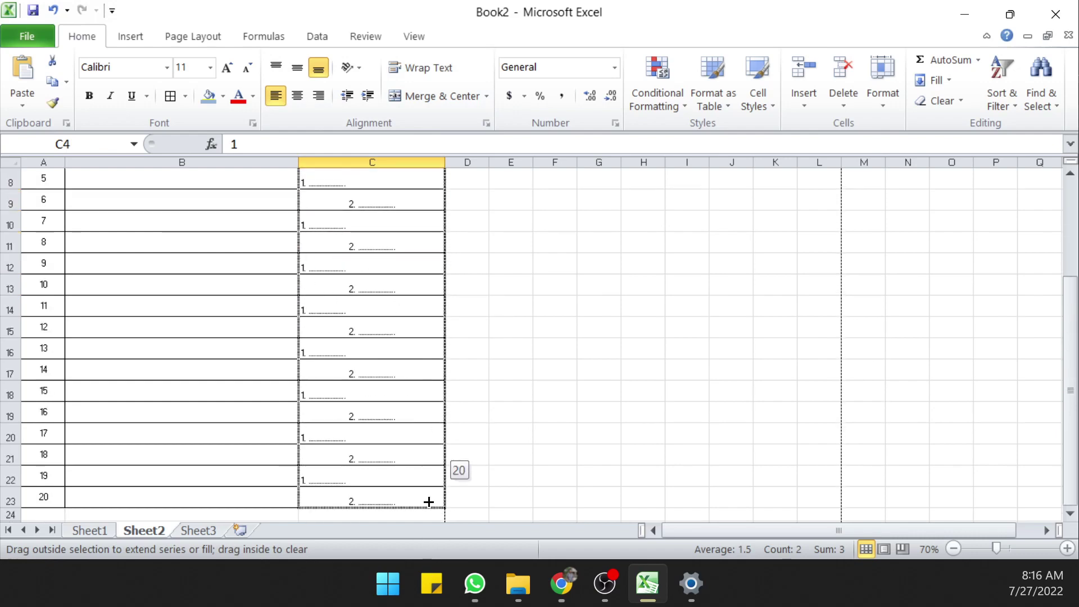
pyautogui.moveTo(428, 496); pyautogui.dragTo(426, 497)
pyautogui.click(392, 388)
pyautogui.scroll(3, 380, 391)
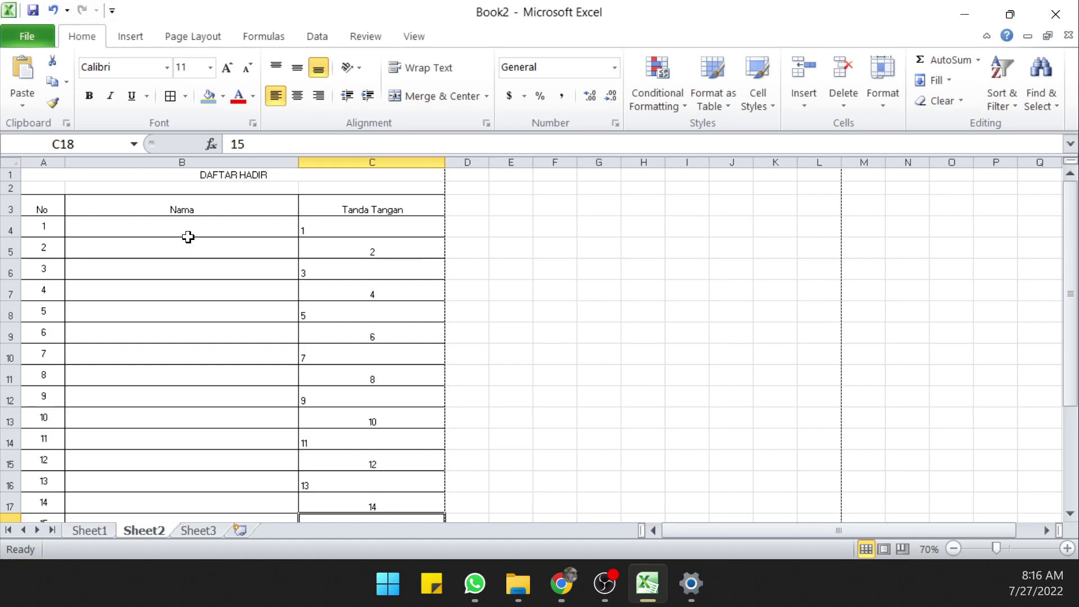
pyautogui.moveTo(42, 207)
pyautogui.mouseDown()
pyautogui.moveTo(400, 494)
pyautogui.moveTo(358, 414)
pyautogui.mouseUp()
pyautogui.scroll(3, 224, 337)
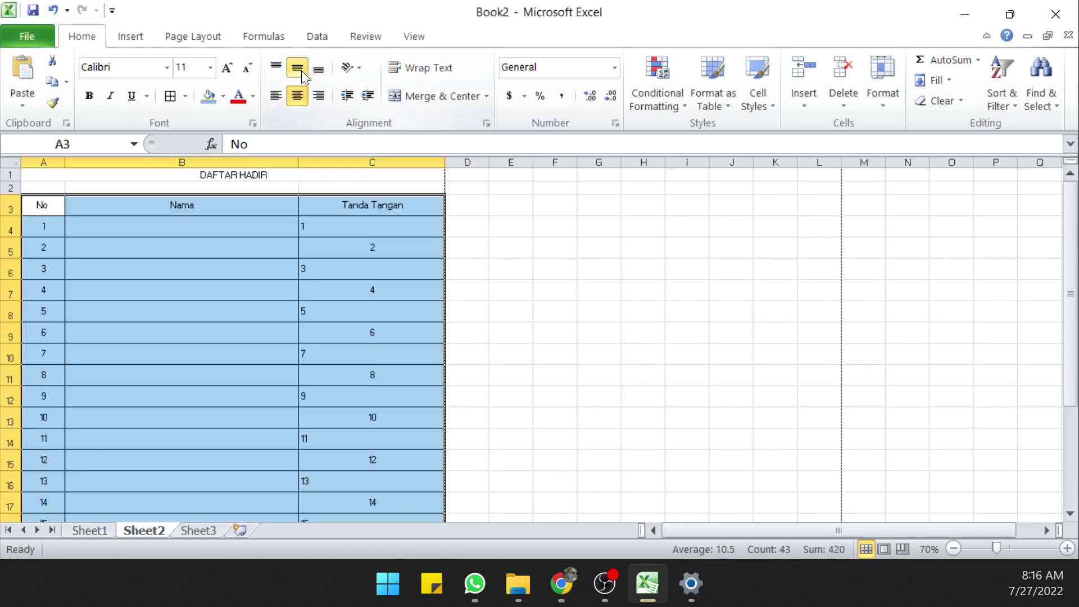
pyautogui.click(188, 263)
# Step: Make table rows 4–23 taller
pyautogui.scroll(-3, 187, 253)
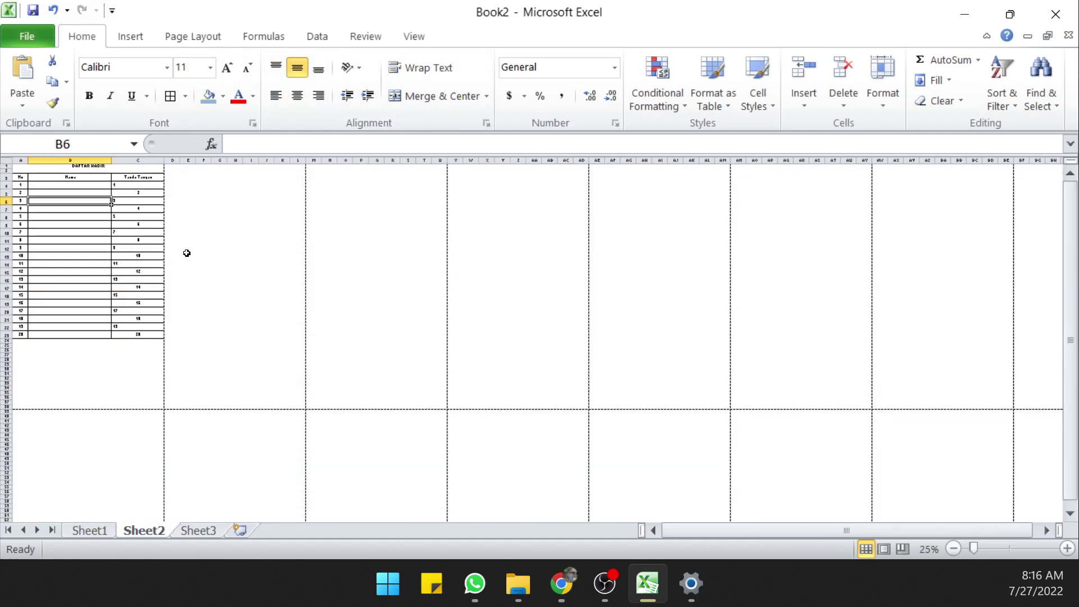
pyautogui.click(86, 249)
pyautogui.moveTo(4, 186); pyautogui.dragTo(10, 329)
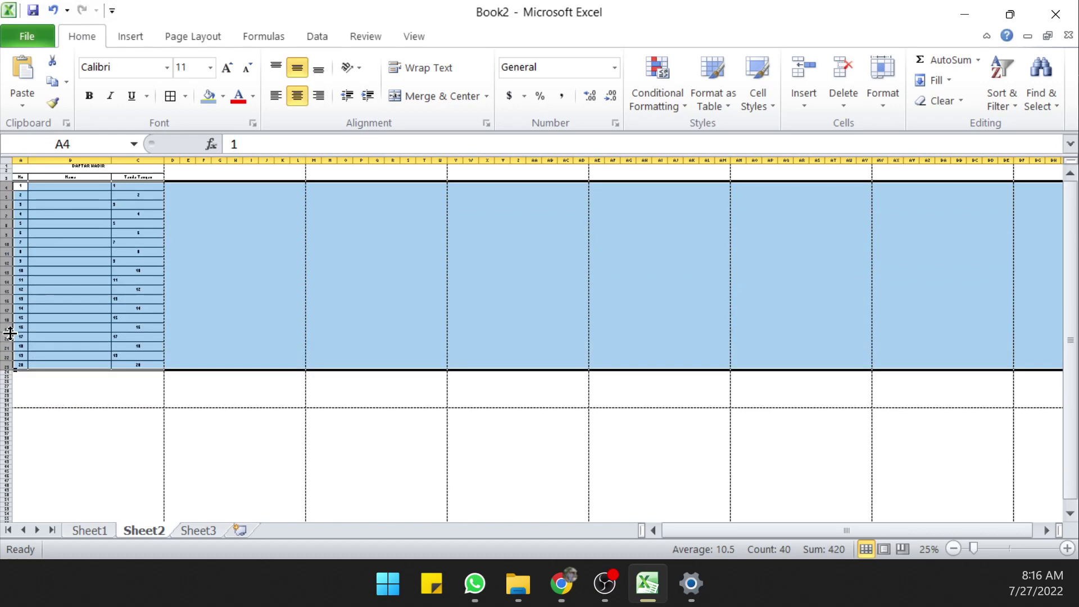
pyautogui.click(91, 382)
pyautogui.keyDown('ctrl'); pyautogui.scroll(3, 157, 378); pyautogui.keyUp('ctrl')
pyautogui.scroll(-3, 376, 394)
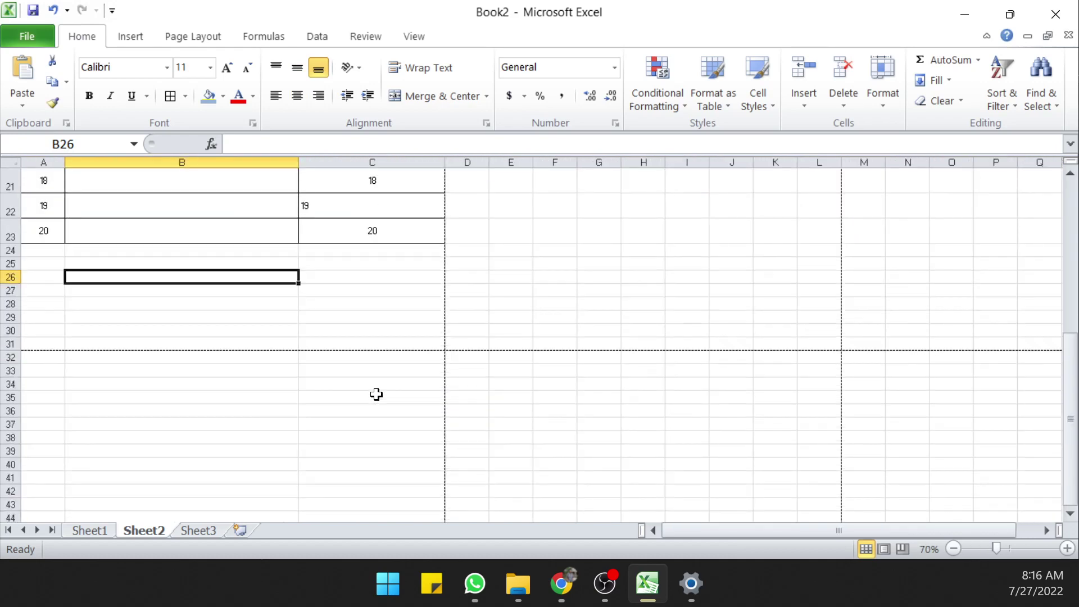
# Step: Type 'Ketua Panitia' in C26 and a dotted signature line in C29
pyautogui.click(310, 264)
pyautogui.click(310, 277)
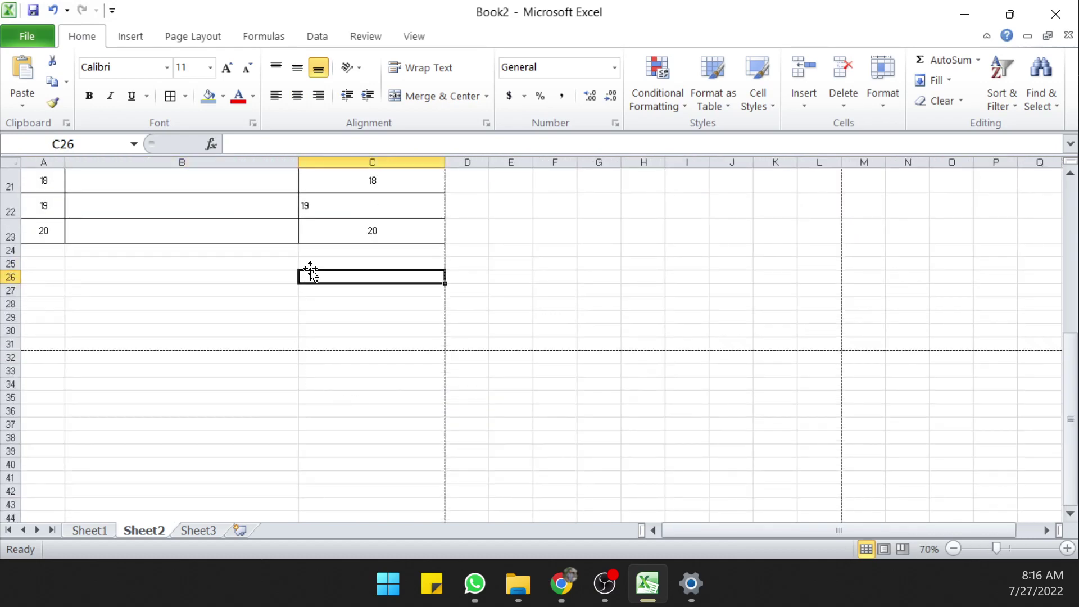
pyautogui.write('Ketua P')
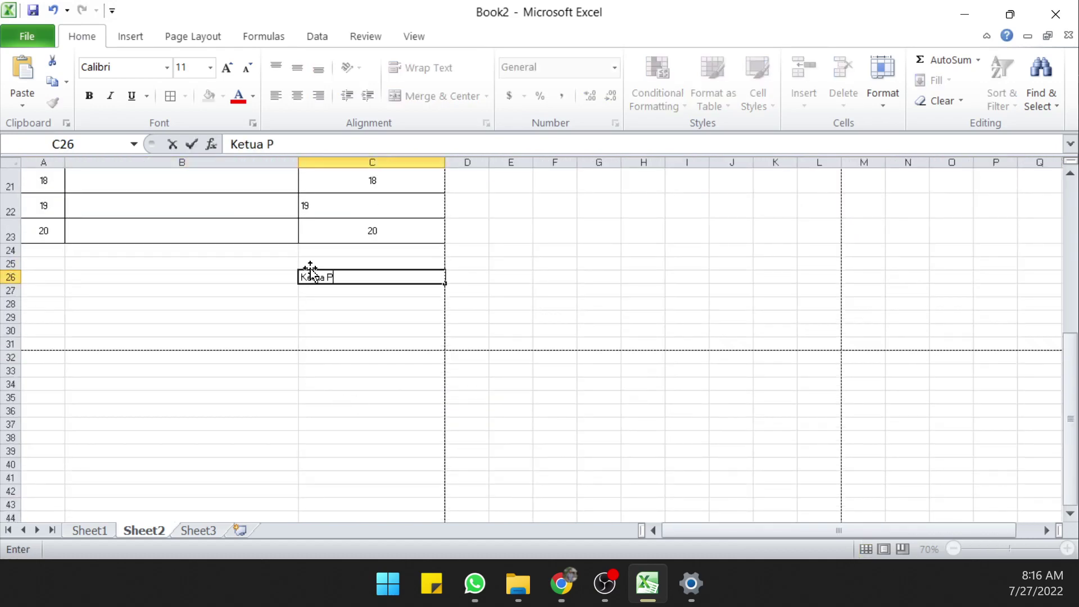
pyautogui.write('aniti')
pyautogui.press('Return')
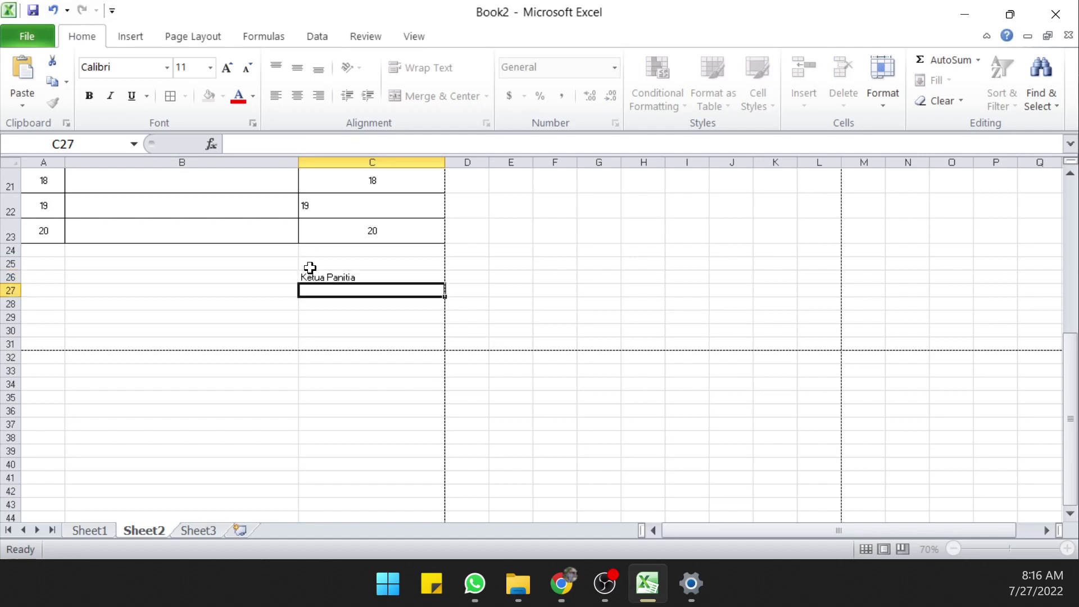
pyautogui.press('Return')
pyautogui.press('Return')
pyautogui.write('.....')
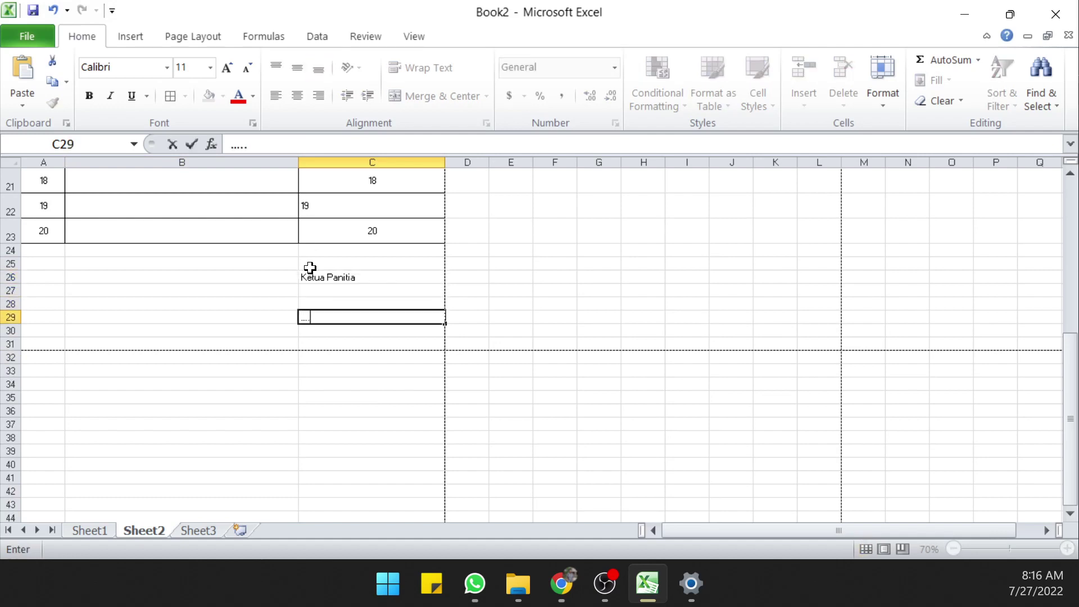
pyautogui.click(310, 268)
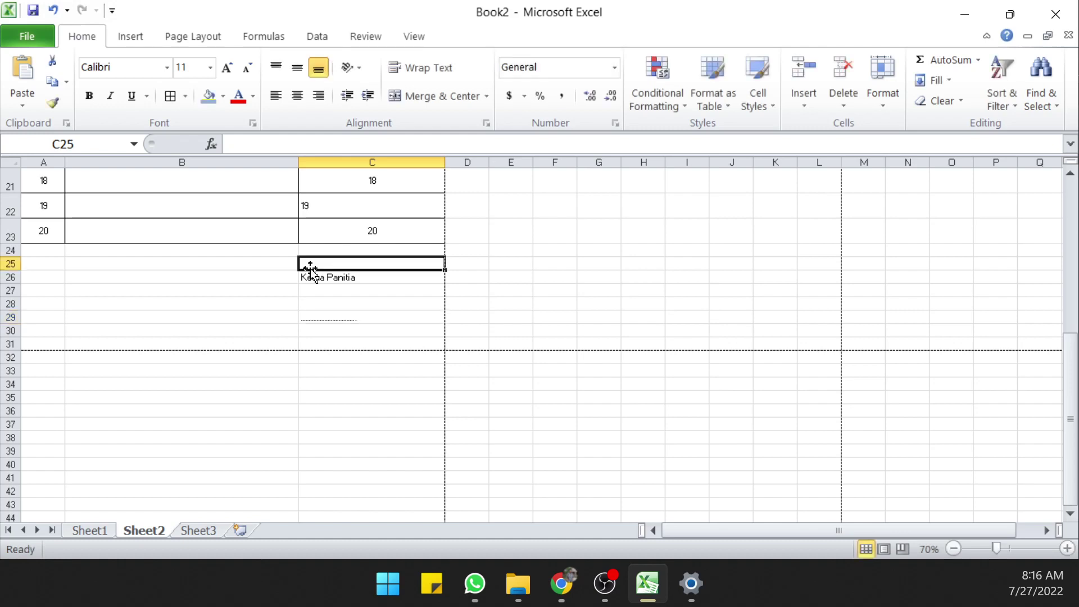
pyautogui.scroll(7, 311, 258)
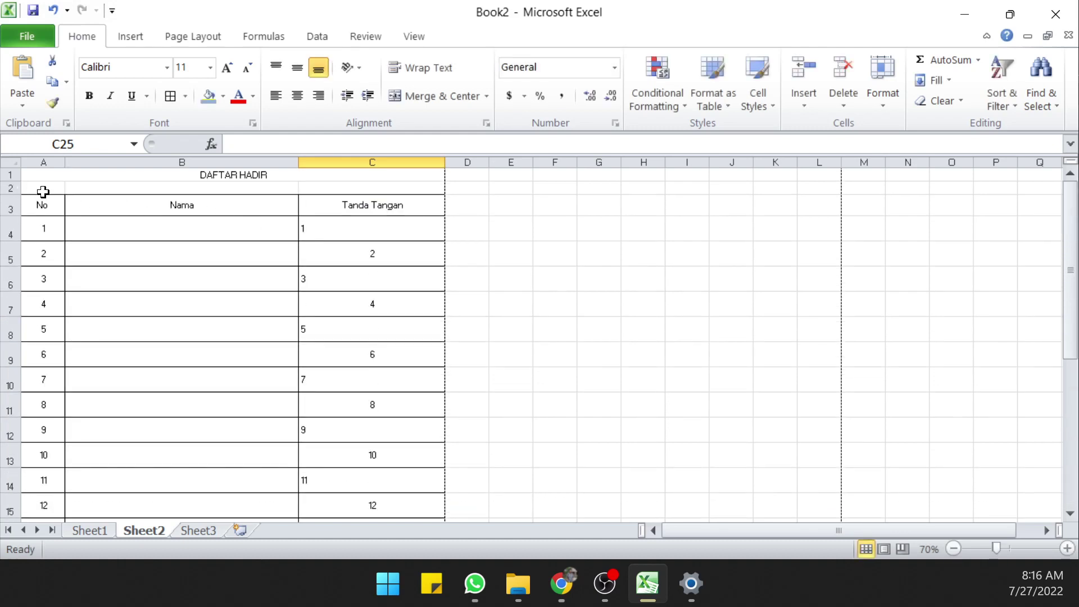
# Step: Insert a blank row 2 beneath the DAFTAR HADIR title
pyautogui.click(102, 188)
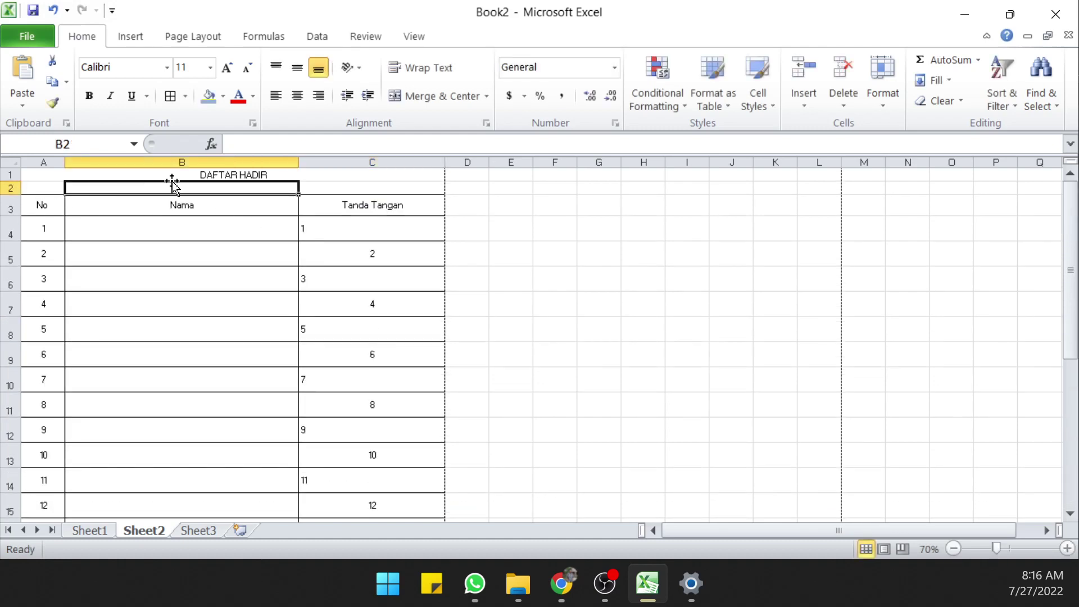
pyautogui.click(6, 190)
pyautogui.rightClick(6, 190)
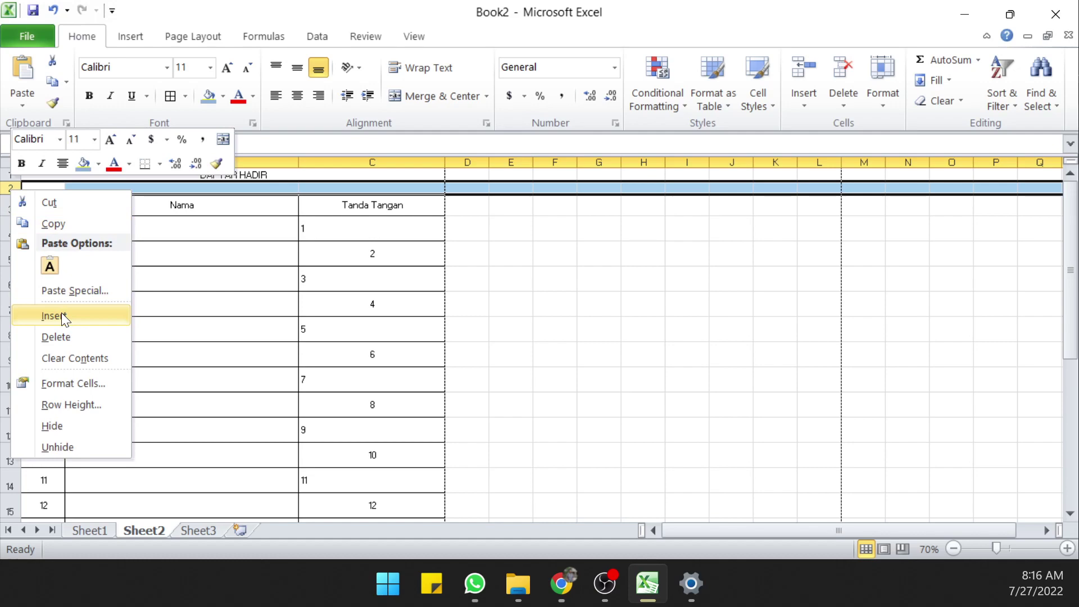
pyautogui.press('Escape')
pyautogui.click(34, 175)
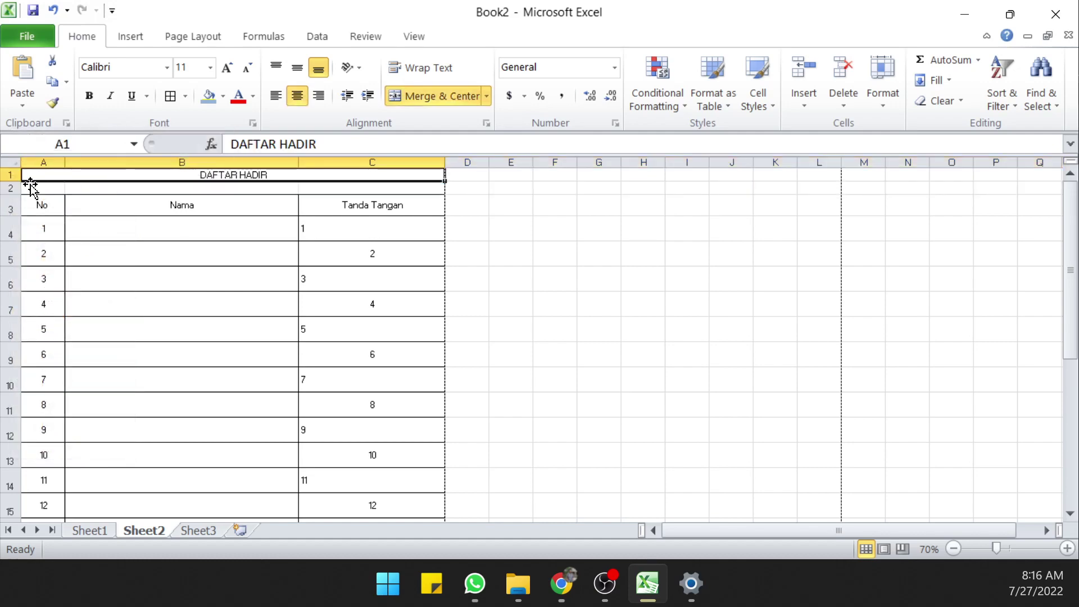
pyautogui.rightClick(11, 189)
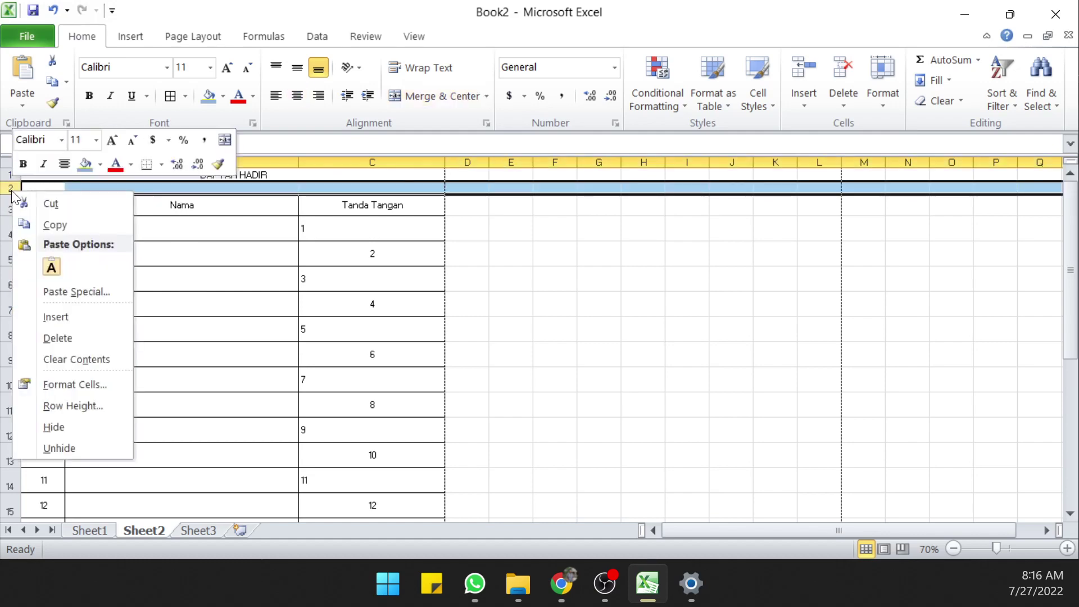
pyautogui.click(67, 316)
# Step: Merge and centre cells A2 to C2 under the title
pyautogui.click(186, 285)
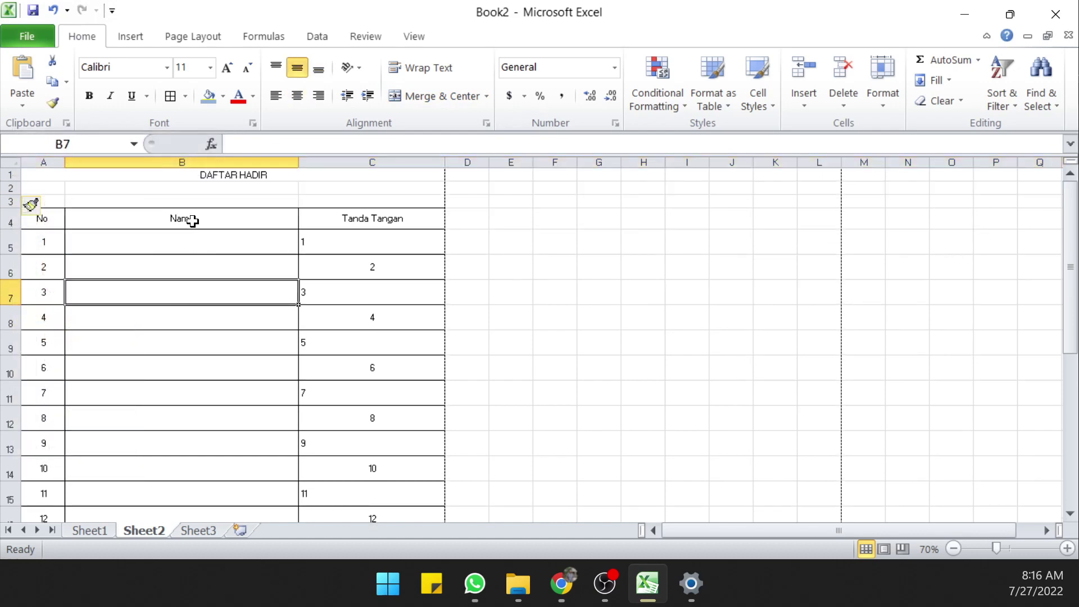
pyautogui.click(176, 174)
pyautogui.click(145, 188)
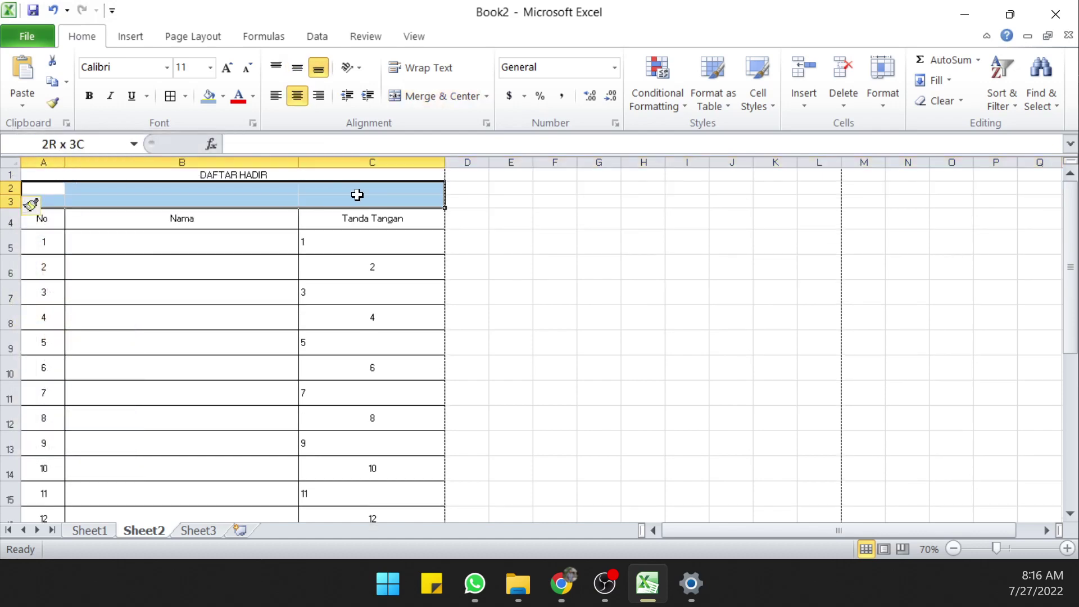
pyautogui.moveTo(44, 187); pyautogui.dragTo(386, 186)
pyautogui.click(400, 99)
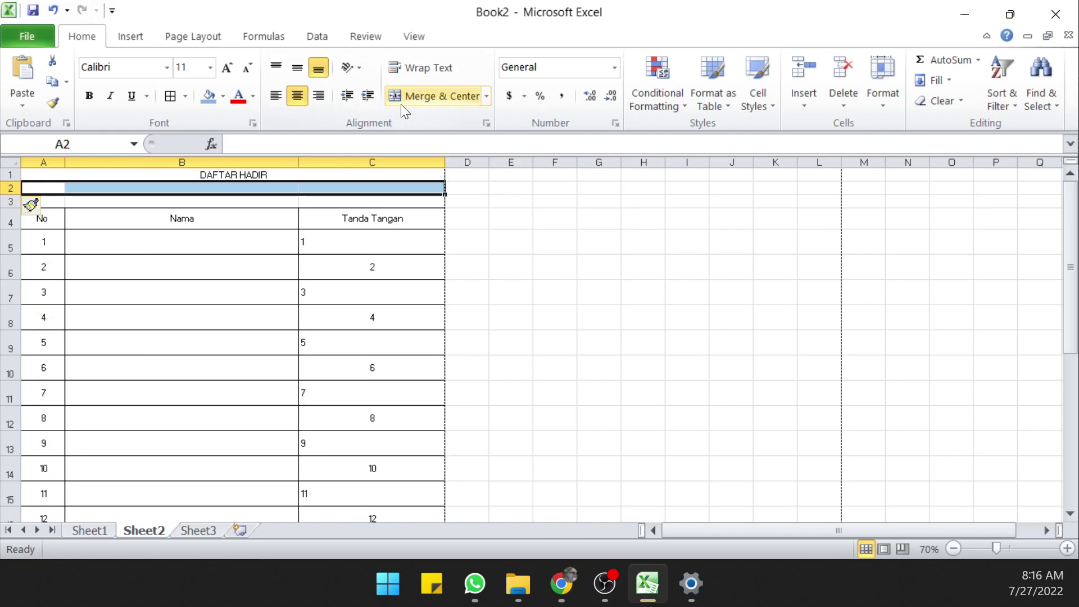
# Step: Type the date 27 Juli 2022 into merged cell A2
pyautogui.doubleClick(282, 190)
pyautogui.write('27')
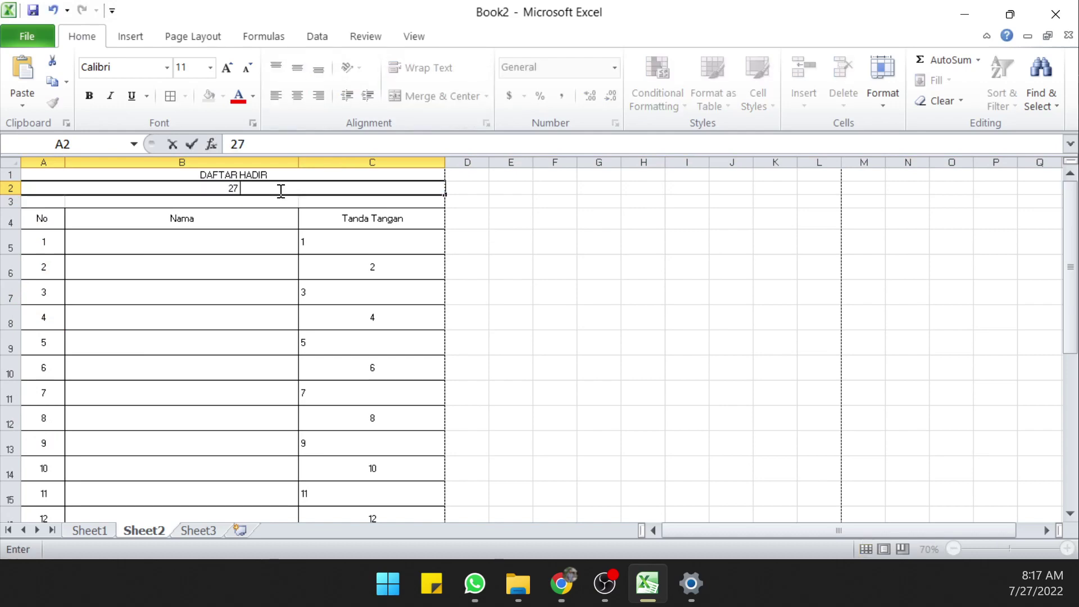
pyautogui.write('Juli')
pyautogui.write(' 2022')
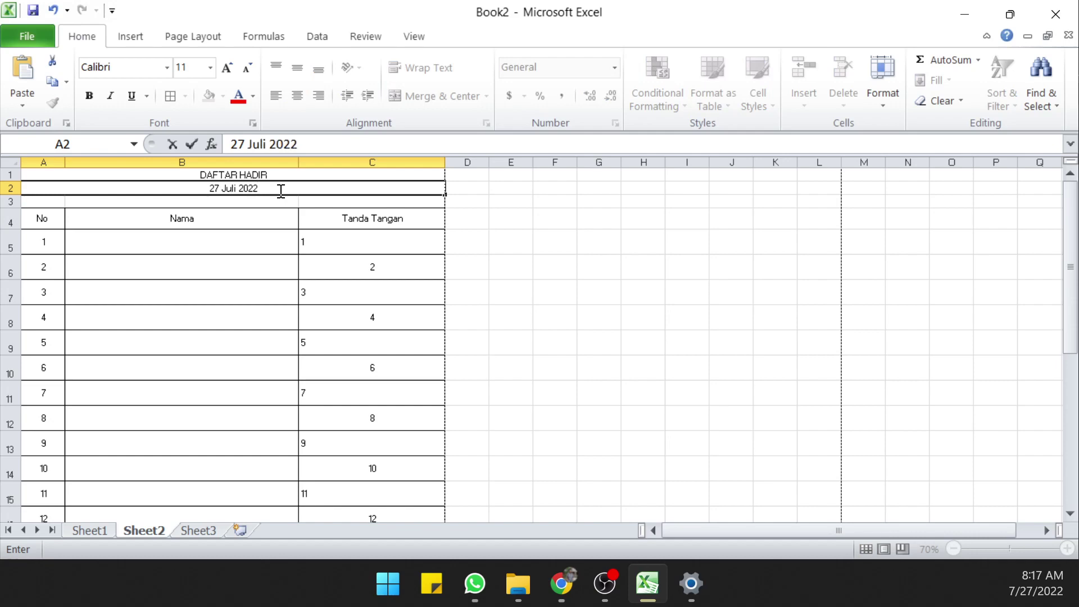
pyautogui.press('Return')
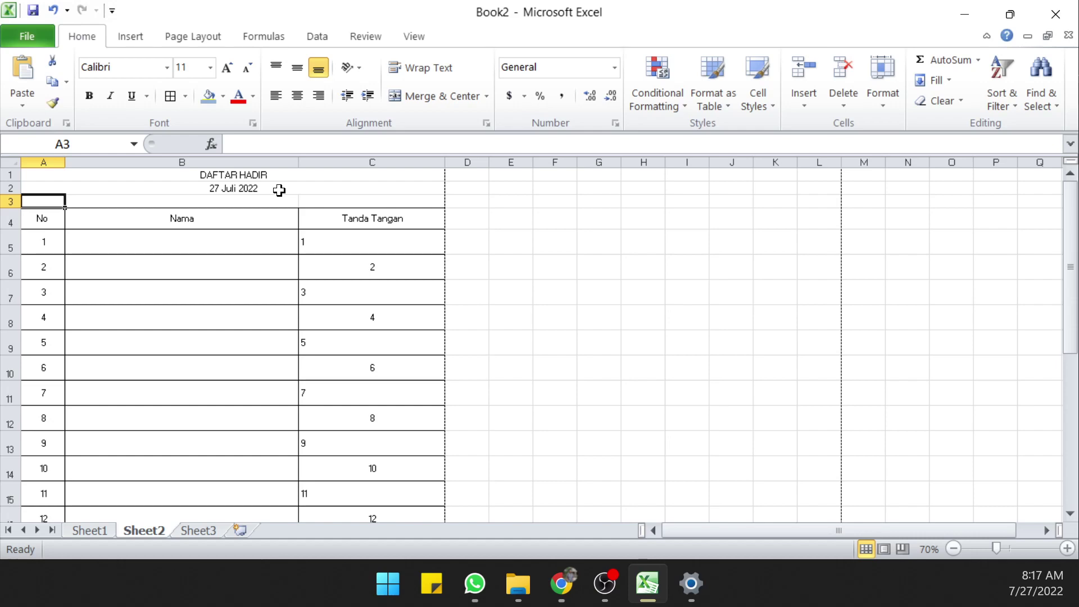
# Step: Replace the date text in A2 with the formula =NOW(), after a failed =DATE() attempt
pyautogui.click(278, 190)
pyautogui.write('=')
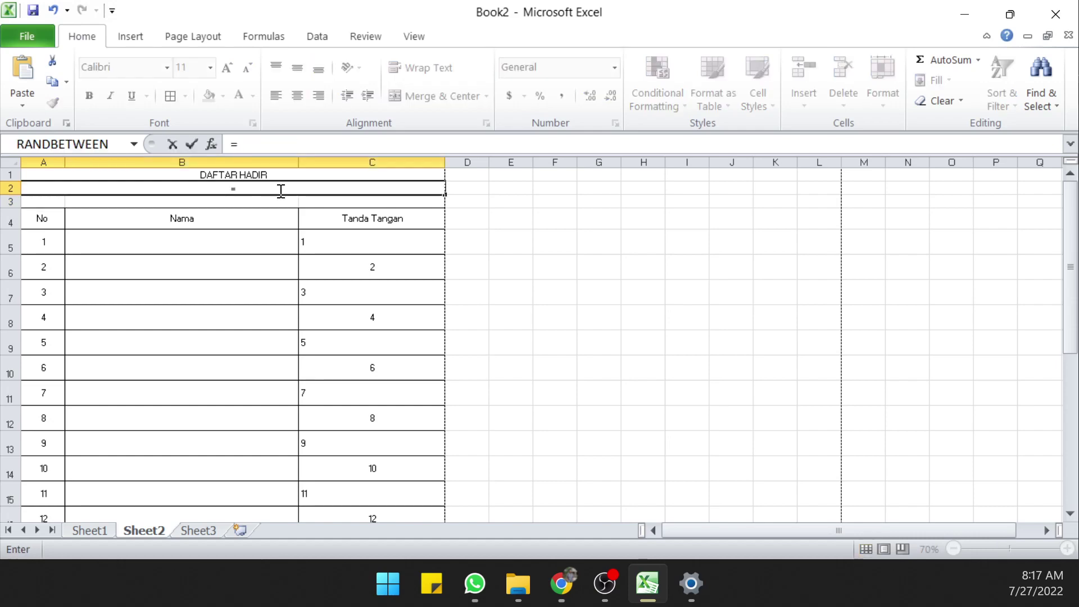
pyautogui.write('date(')
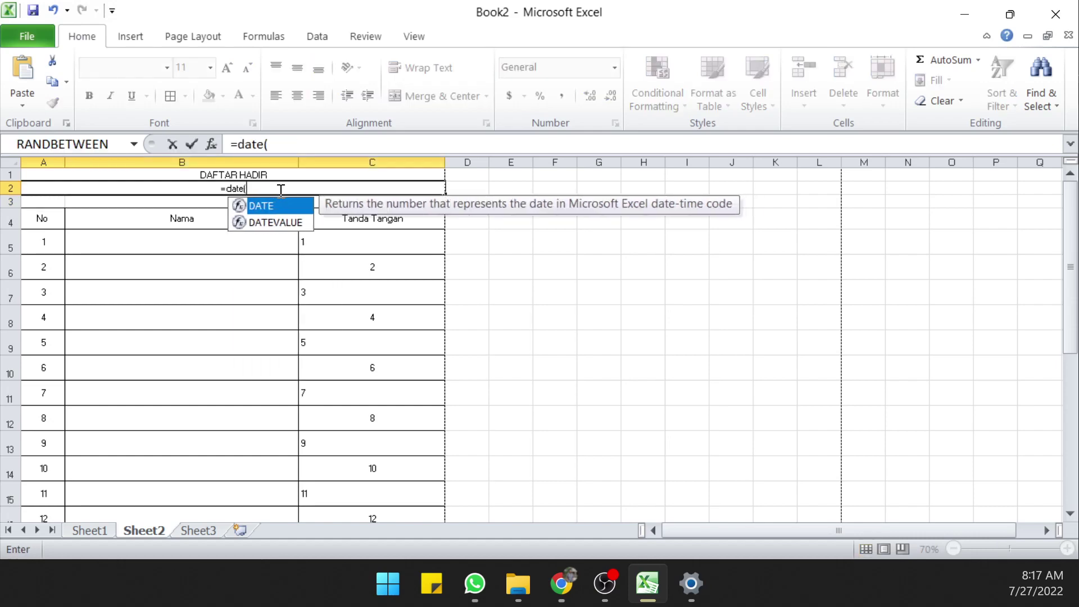
pyautogui.write(')')
pyautogui.press('Return')
pyautogui.press('Return')
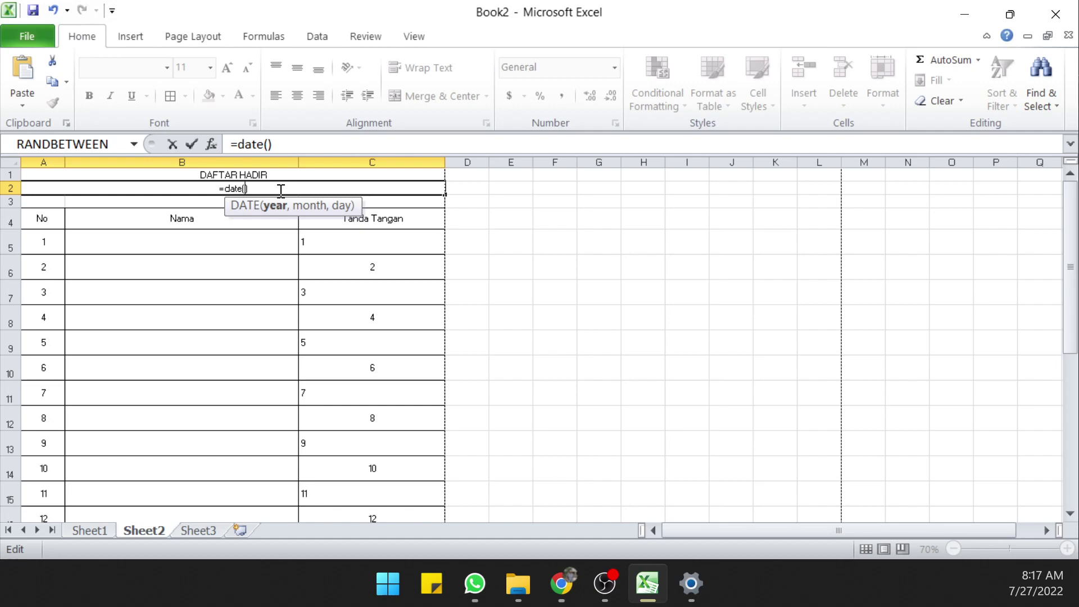
pyautogui.write('y')
pyautogui.press('Return')
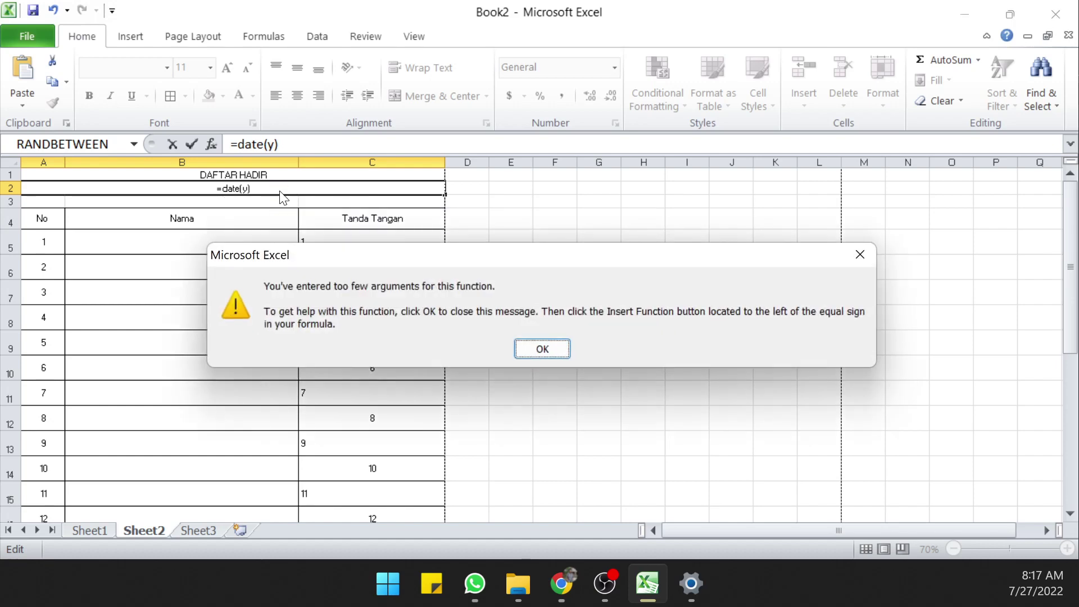
pyautogui.press('Return')
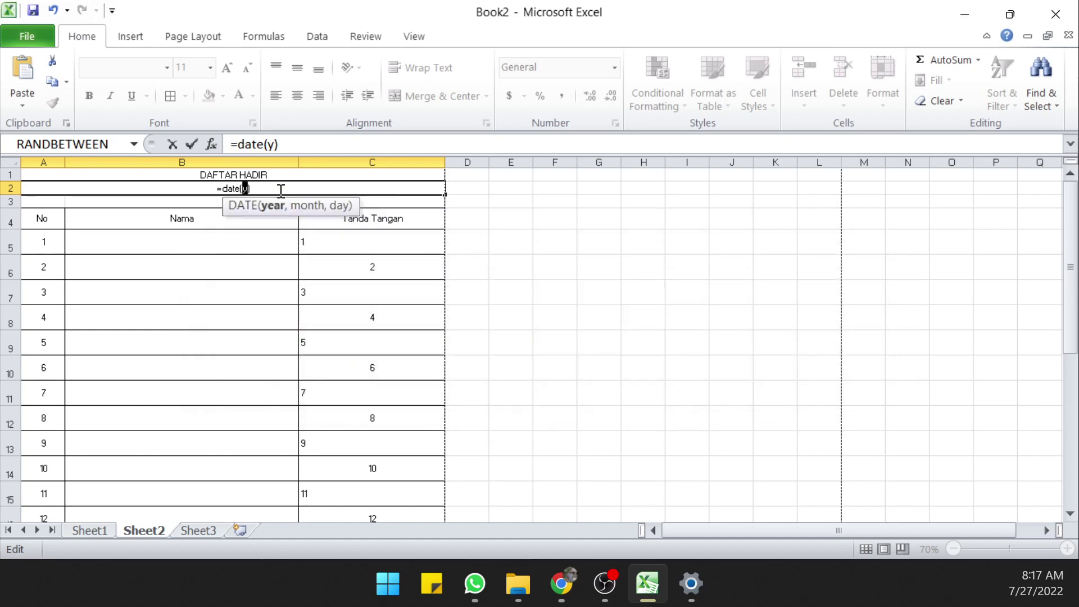
pyautogui.press('BackSpace')
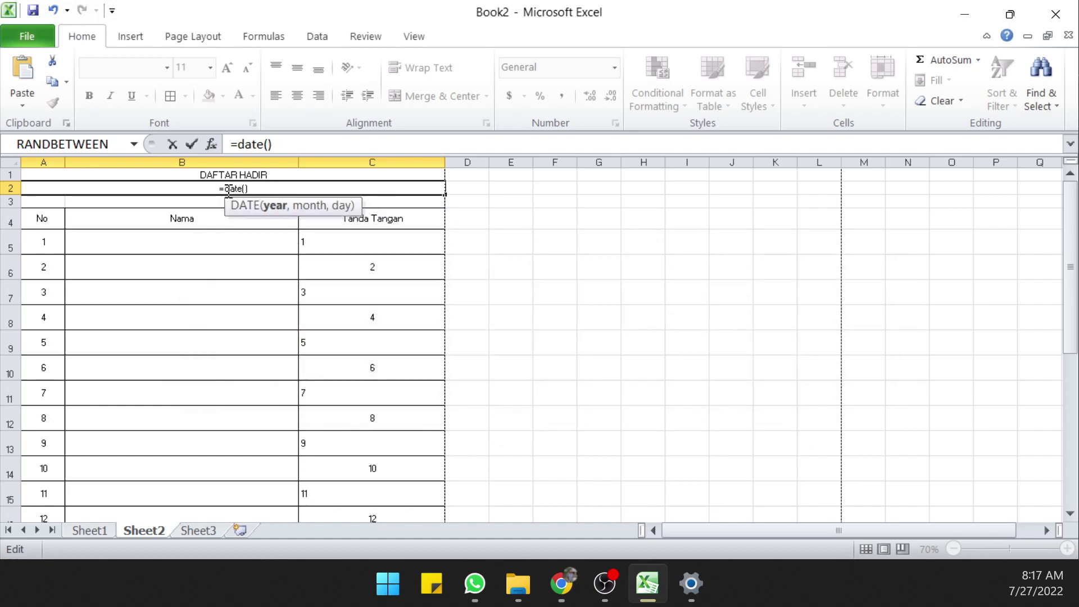
pyautogui.moveTo(229, 191); pyautogui.dragTo(291, 188)
pyautogui.write('now')
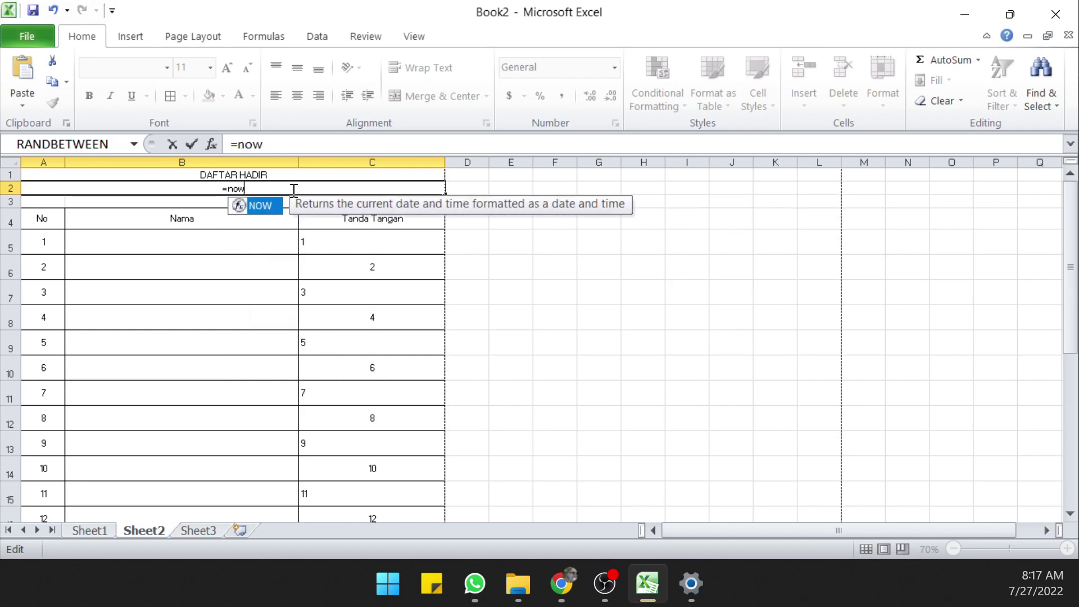
pyautogui.write('()')
pyautogui.press('Return')
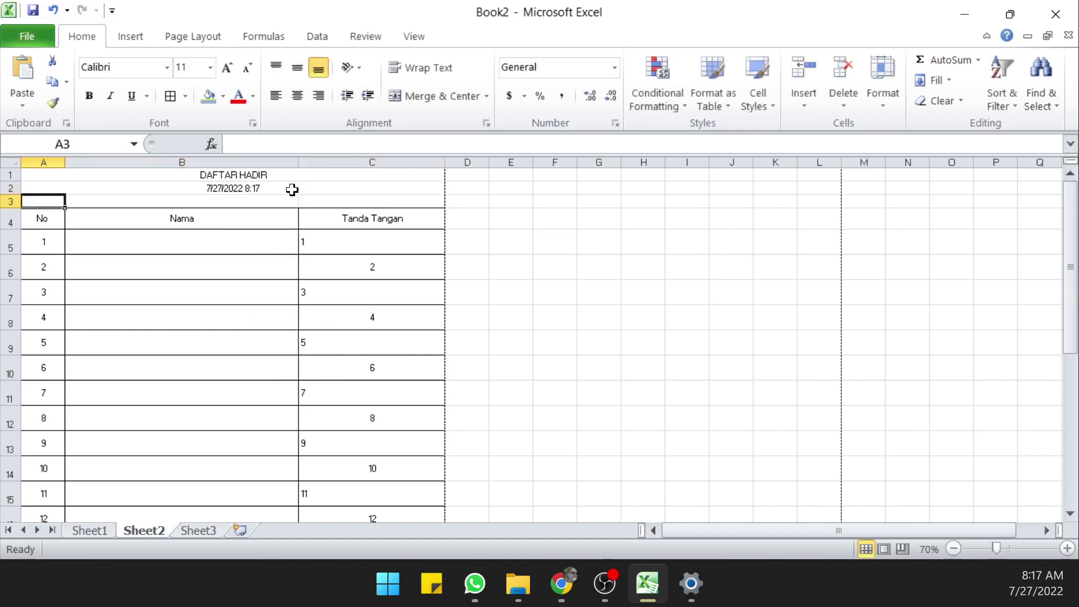
pyautogui.click(291, 190)
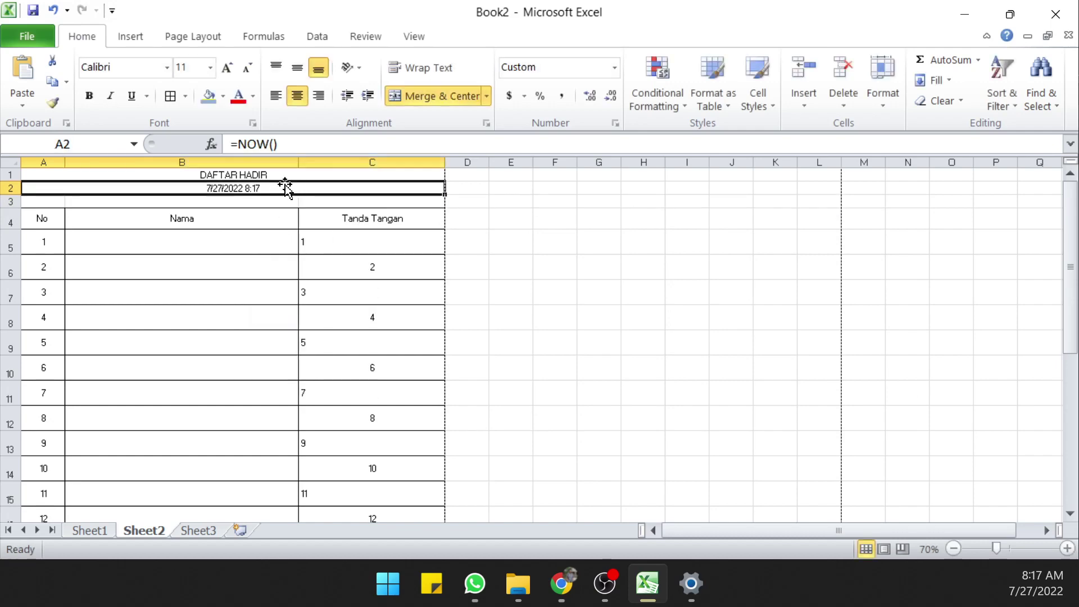
# Step: Apply Long Date format so A2 reads Wednesday, July 27, 2022
pyautogui.click(236, 203)
pyautogui.keyDown('ctrl'); pyautogui.scroll(2, 242, 201); pyautogui.keyUp('ctrl')
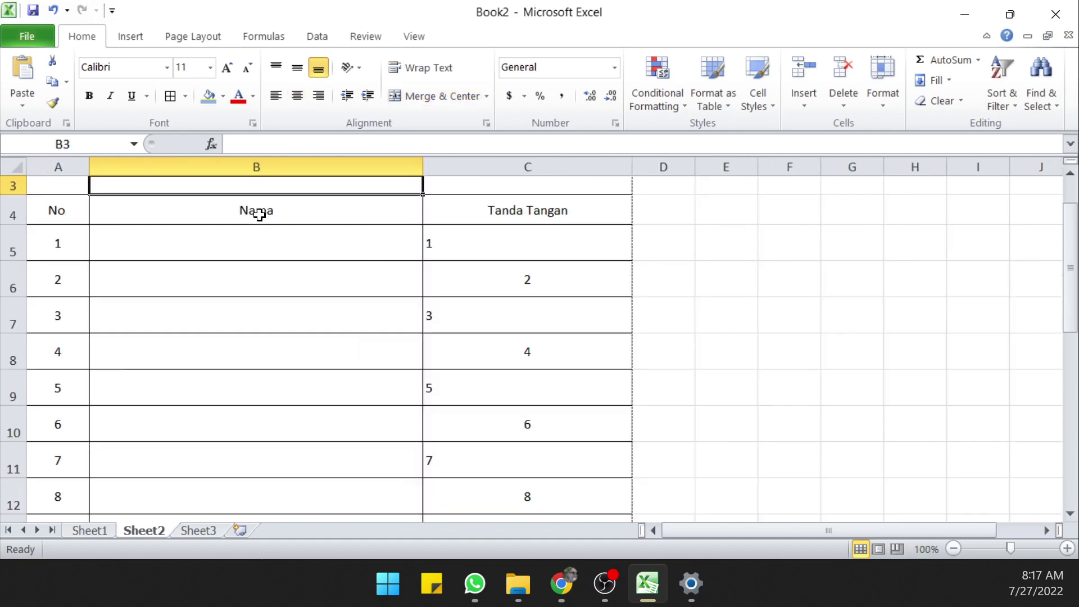
pyautogui.keyDown('ctrl'); pyautogui.scroll(1, 258, 212); pyautogui.keyUp('ctrl')
pyautogui.click(385, 212)
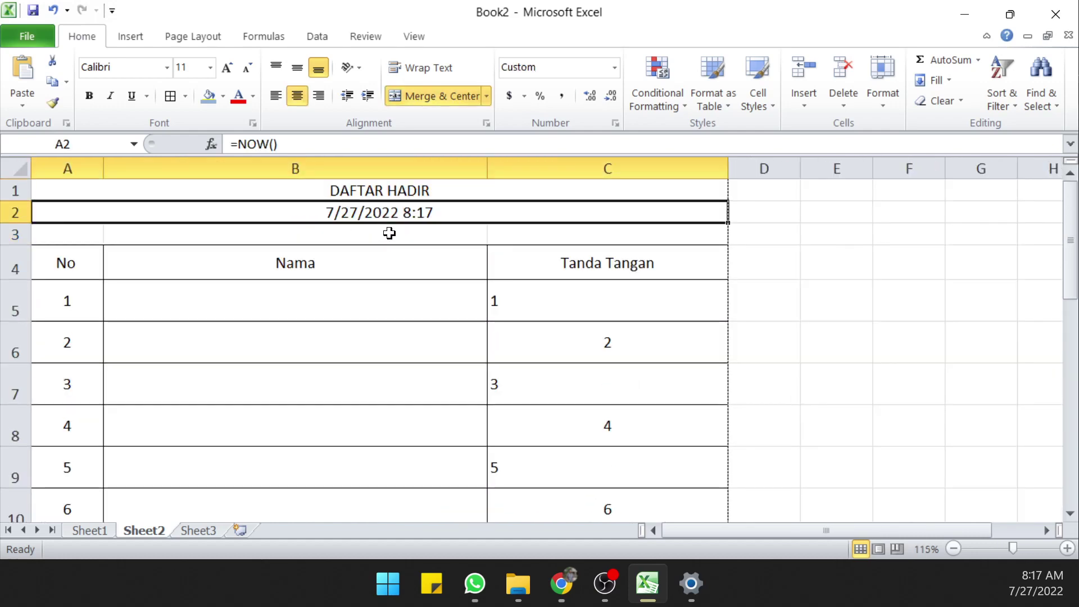
pyautogui.click(614, 66)
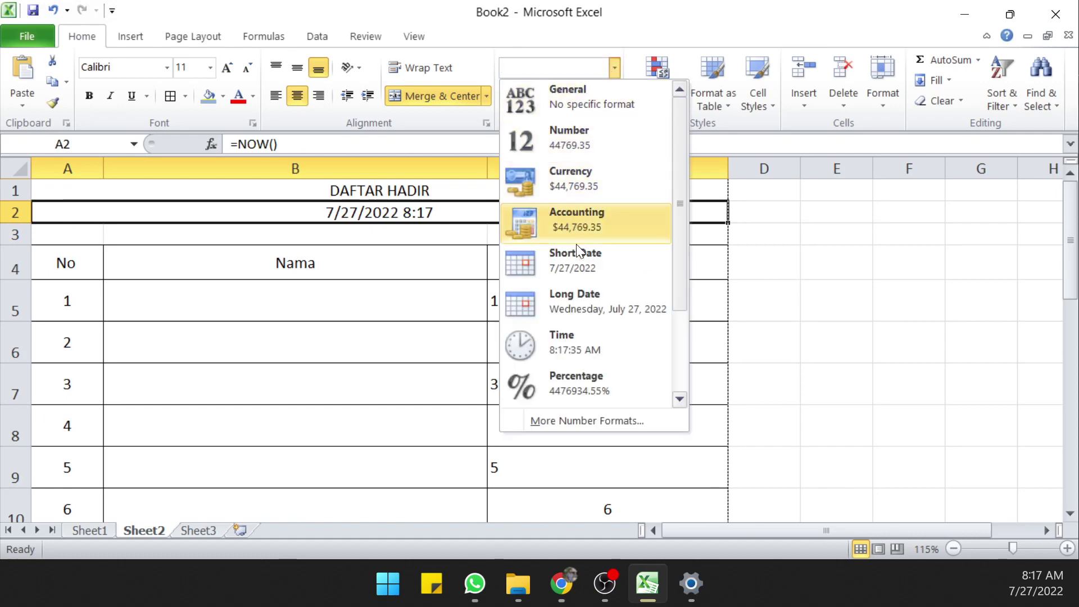
pyautogui.click(568, 299)
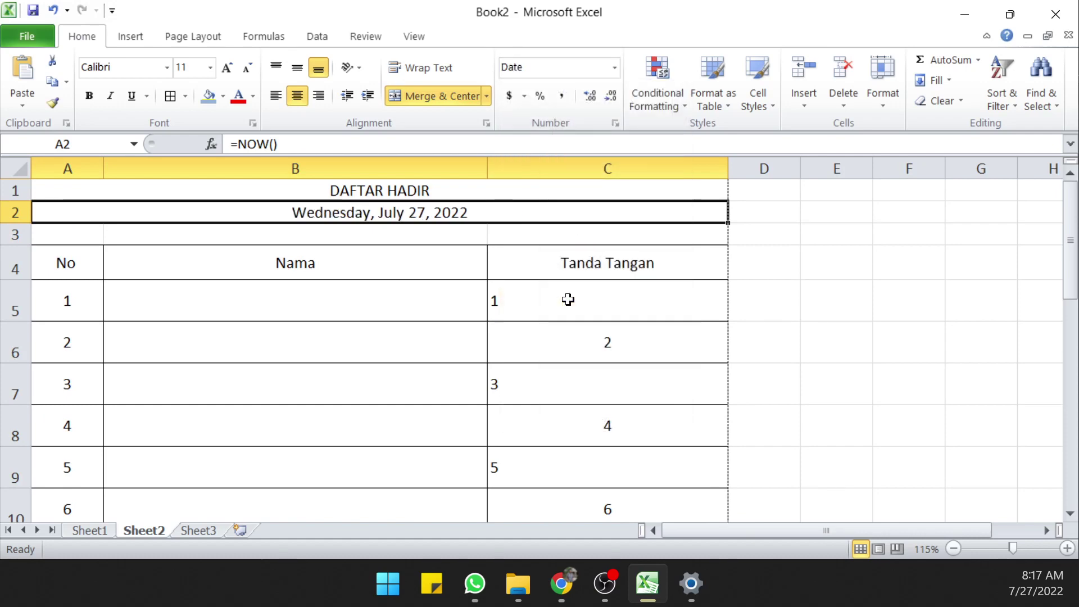
# Step: Bring up the Format Cells Date settings for A2 via More Number Formats
pyautogui.click(371, 288)
pyautogui.click(428, 214)
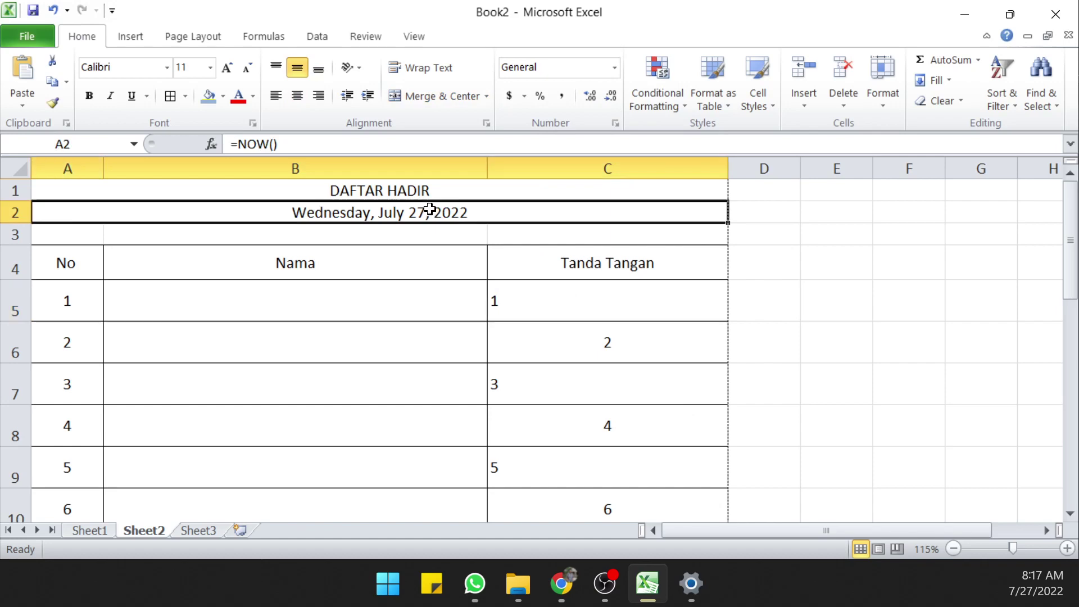
pyautogui.click(615, 67)
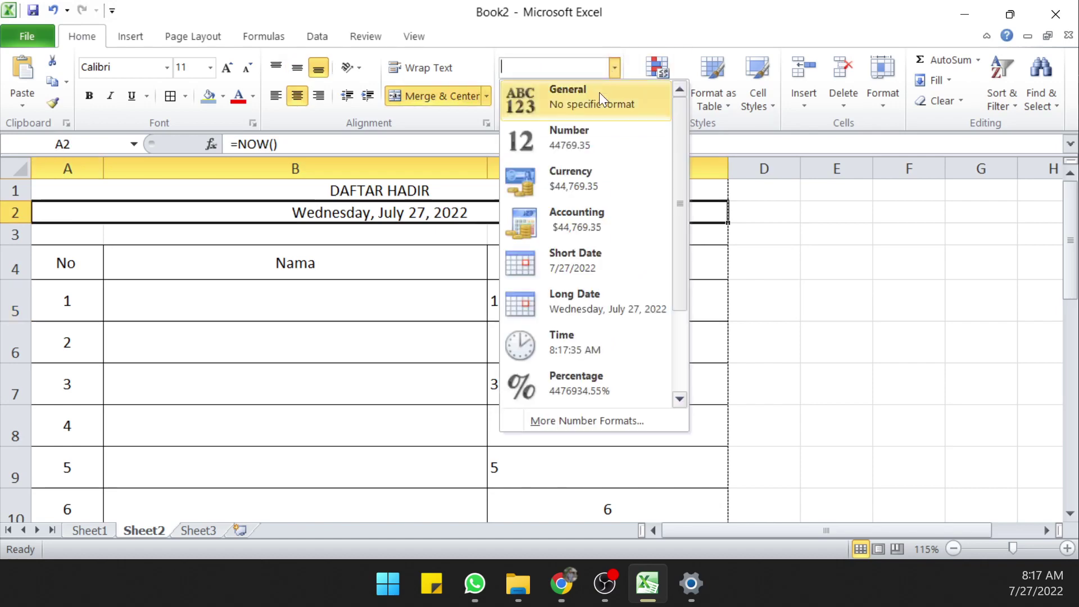
pyautogui.click(335, 225)
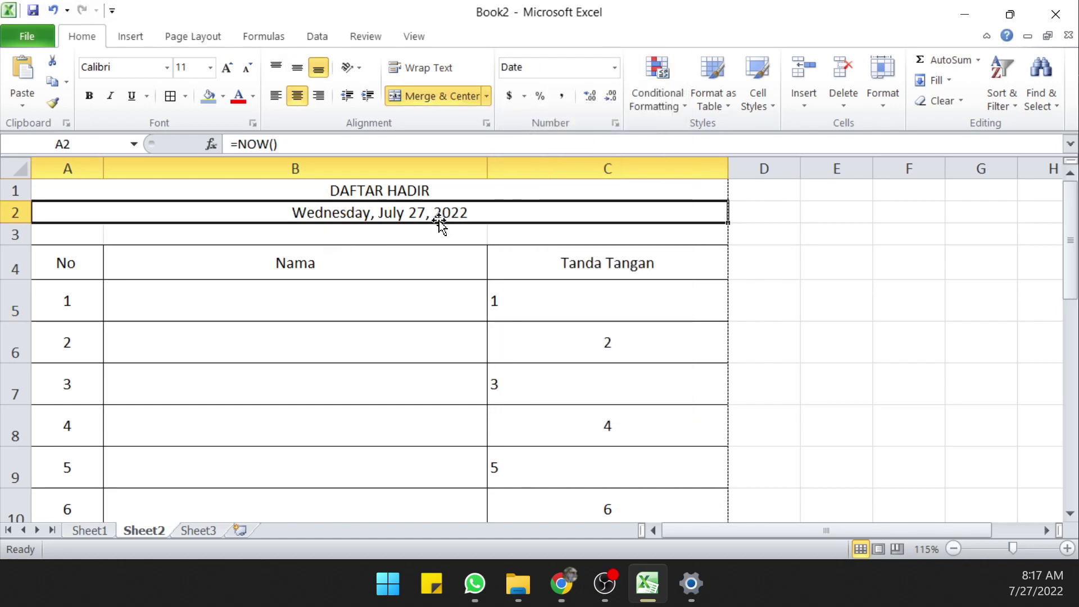
pyautogui.click(615, 69)
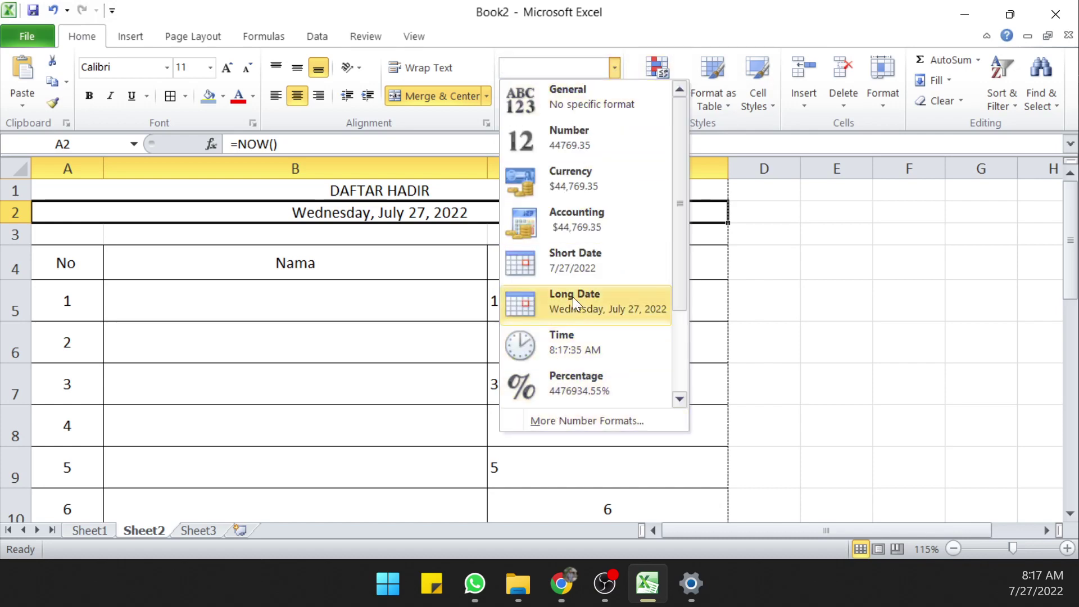
pyautogui.click(570, 420)
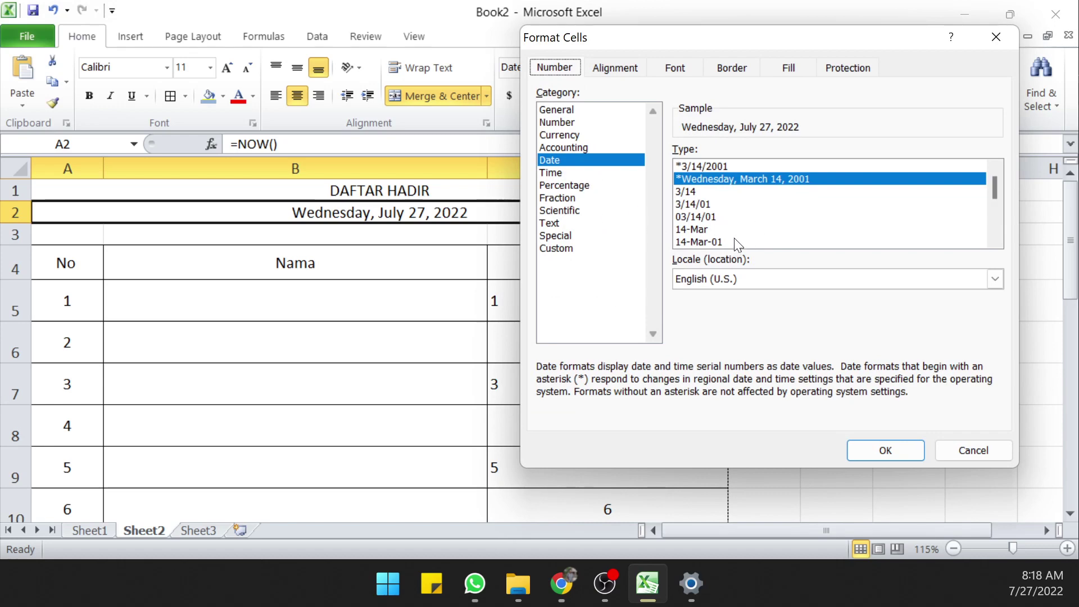
# Step: Set the date locale to Indonesian with type 14 Maret 2001, so A2 shows 27 Juli 2022
pyautogui.scroll(-1, 739, 241)
pyautogui.scroll(-1, 724, 233)
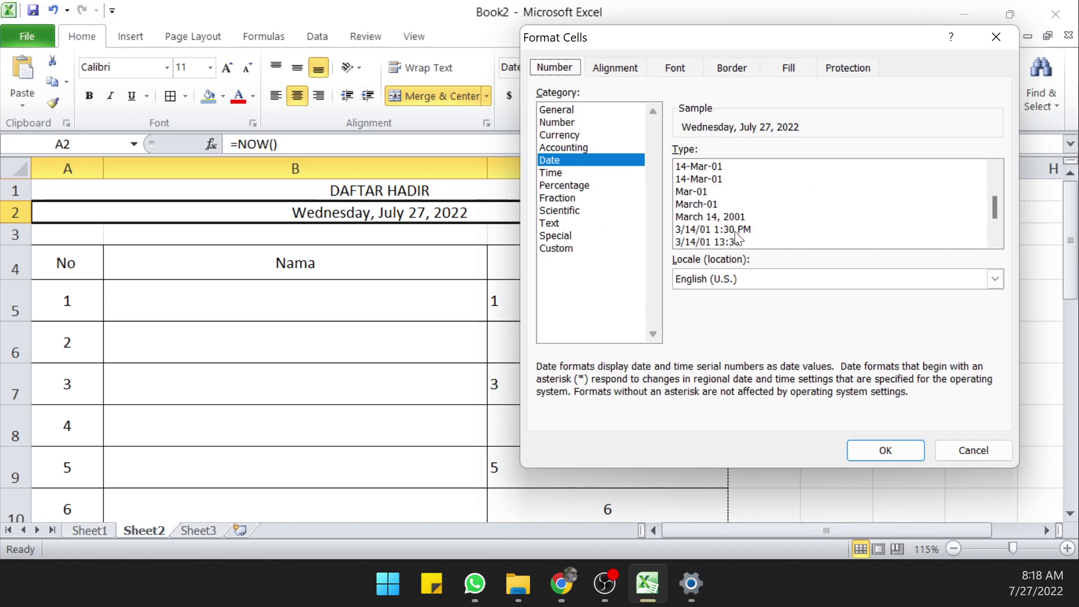
pyautogui.scroll(-1, 737, 239)
pyautogui.click(738, 286)
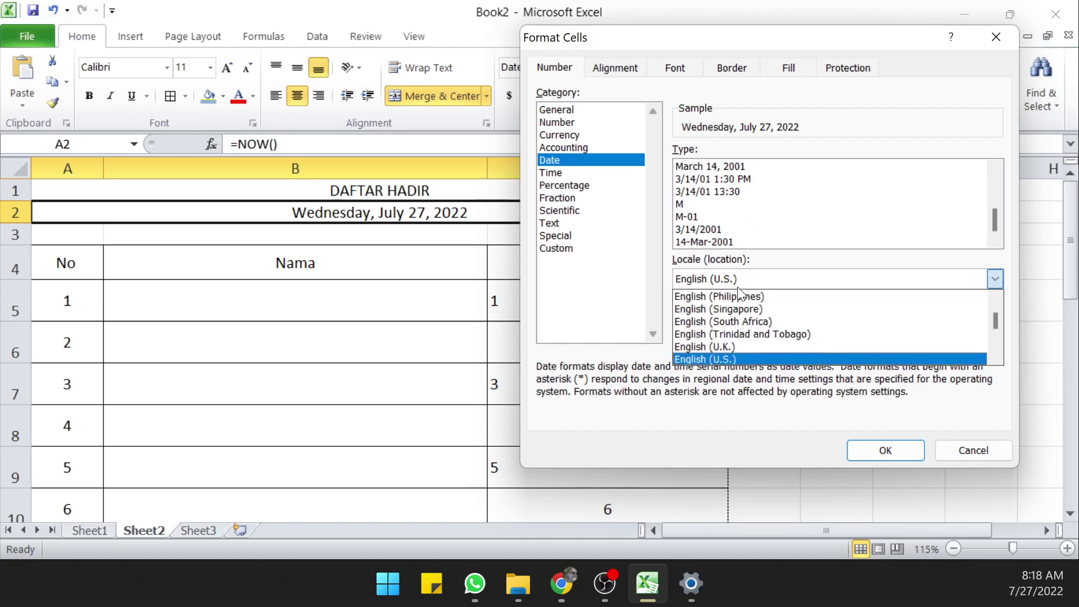
pyautogui.scroll(1, 730, 303)
pyautogui.scroll(3, 719, 314)
pyautogui.scroll(1, 708, 325)
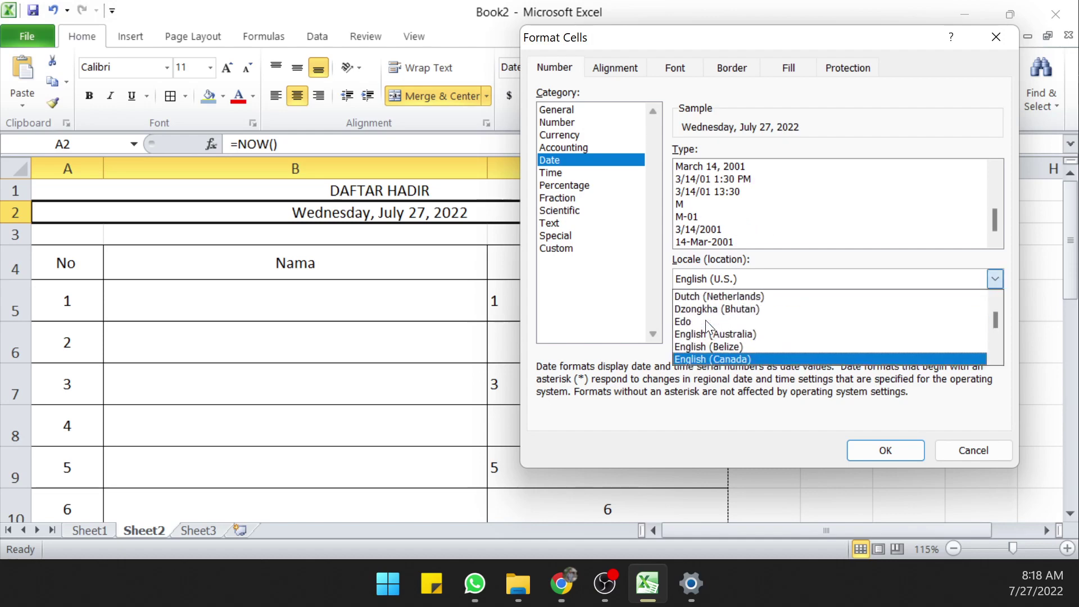
pyautogui.scroll(4, 705, 324)
pyautogui.scroll(2, 706, 325)
pyautogui.scroll(3, 705, 325)
pyautogui.scroll(-6, 706, 325)
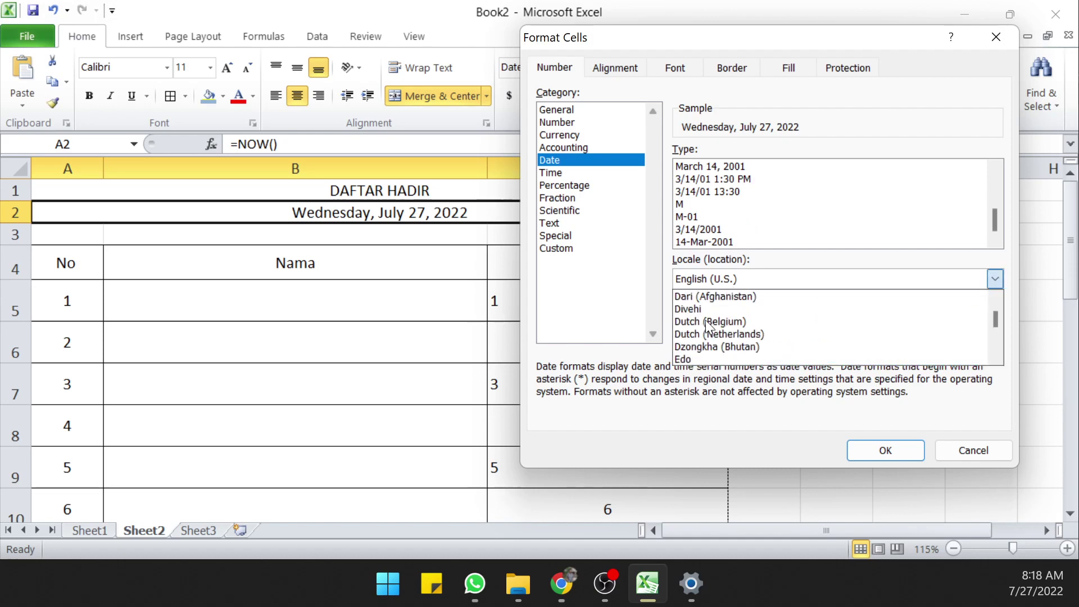
pyautogui.scroll(-2, 706, 319)
pyautogui.scroll(-2, 705, 319)
pyautogui.scroll(-2, 706, 319)
pyautogui.scroll(-3, 706, 320)
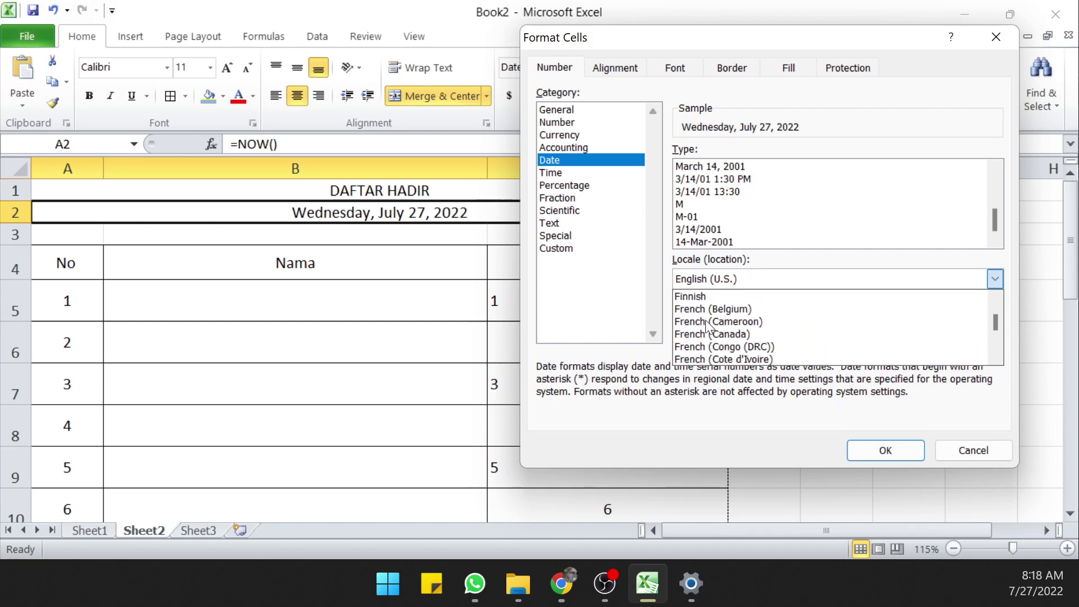
pyautogui.scroll(-2, 705, 319)
pyautogui.scroll(-3, 706, 319)
pyautogui.scroll(-3, 706, 319)
pyautogui.scroll(-2, 706, 319)
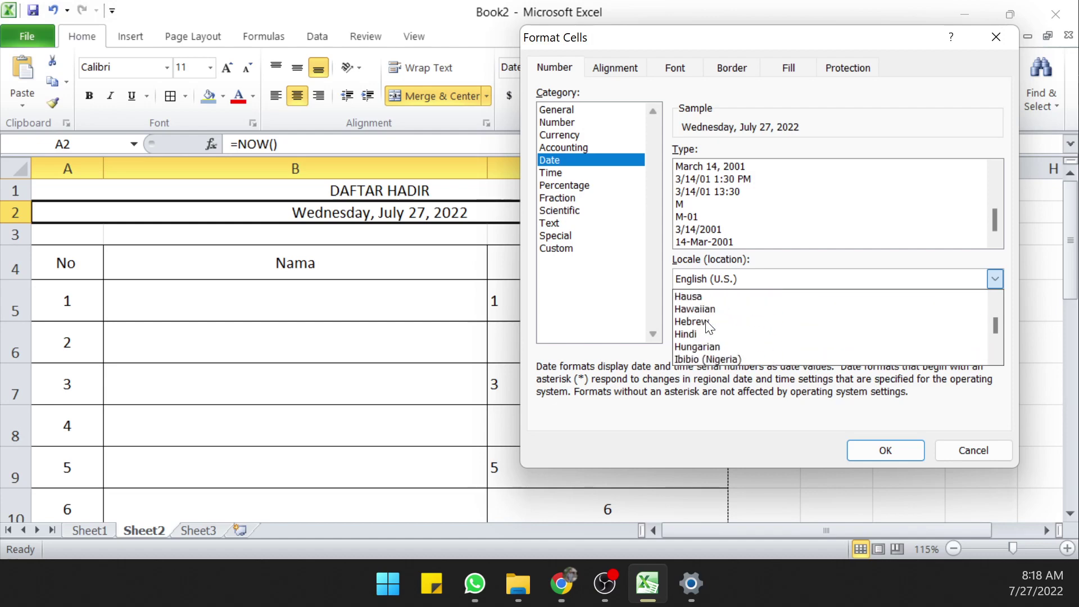
pyautogui.scroll(-1, 706, 319)
pyautogui.scroll(-1, 704, 335)
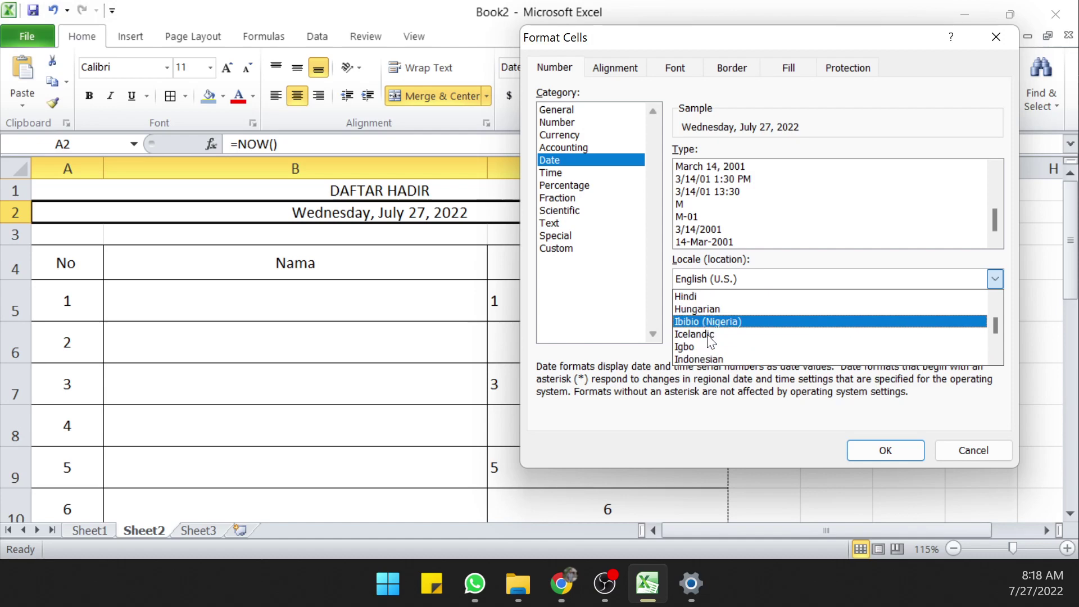
pyautogui.click(710, 360)
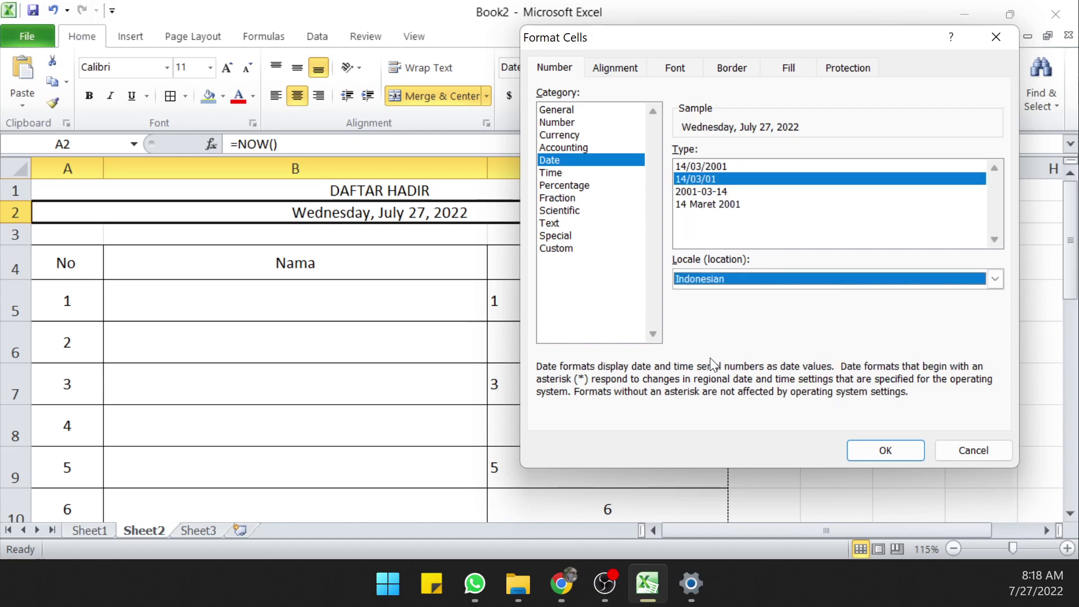
pyautogui.click(708, 204)
pyautogui.click(882, 449)
pyautogui.click(401, 332)
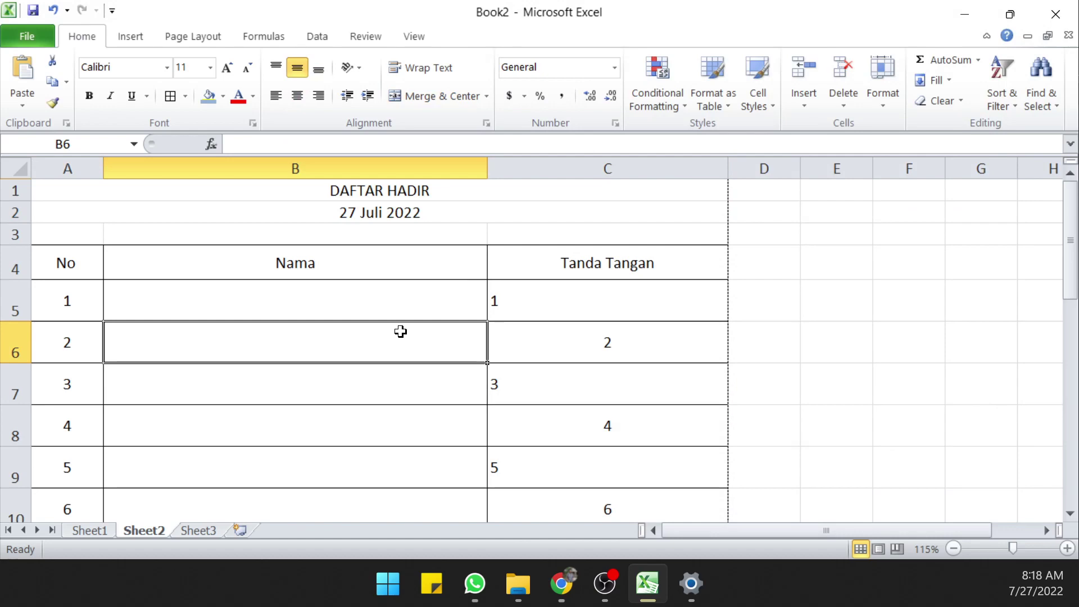
# Step: Bold the DAFTAR HADIR title and the 27 Juli 2022 date in A1:A2
pyautogui.click(351, 214)
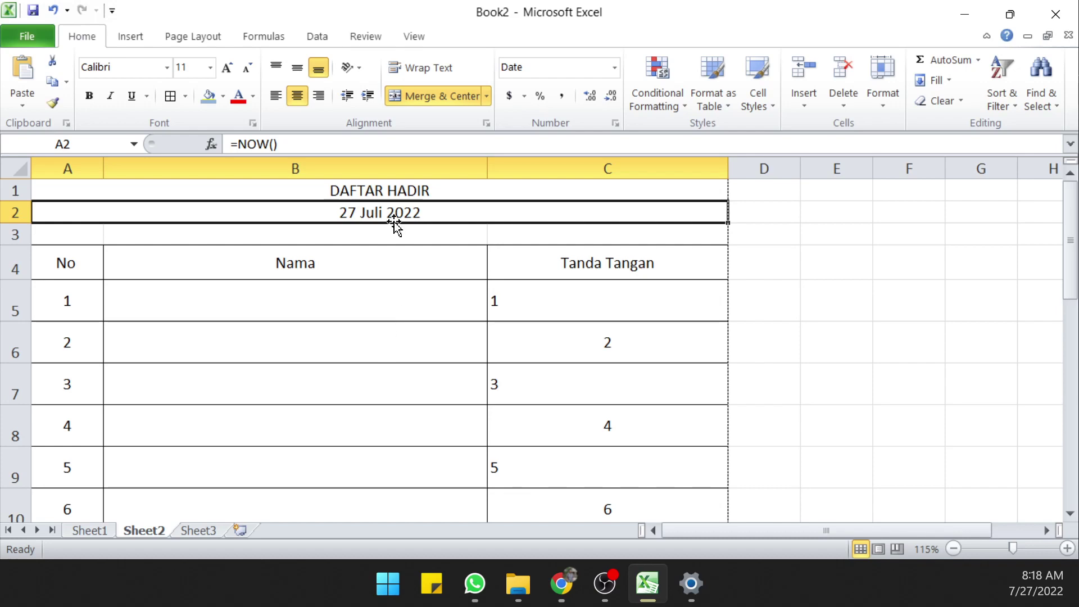
pyautogui.moveTo(394, 191); pyautogui.dragTo(393, 211)
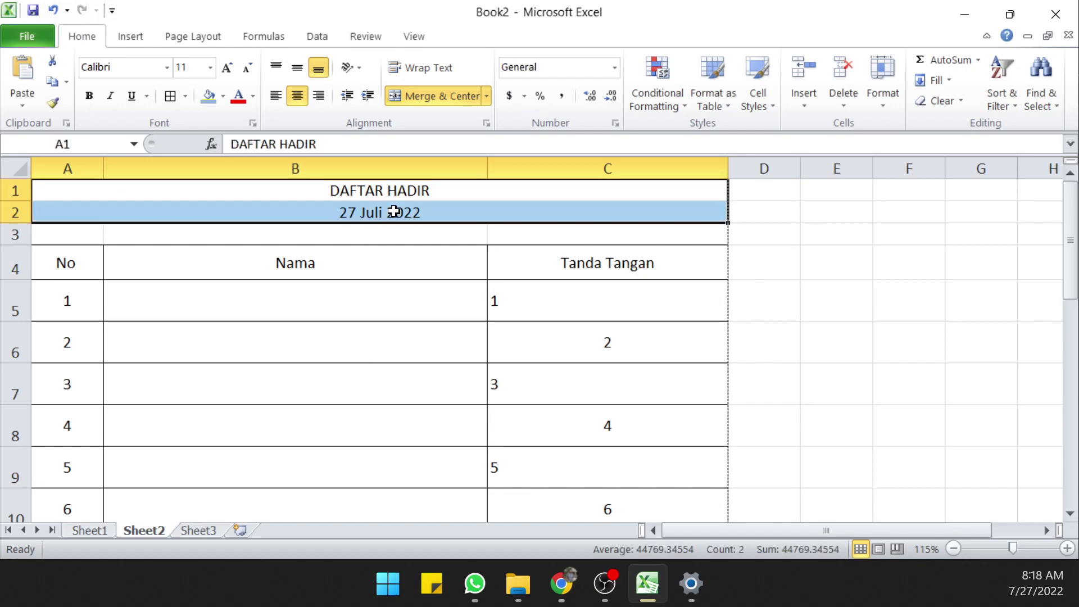
pyautogui.hotkey('ctrl', 'b')
pyautogui.click(403, 284)
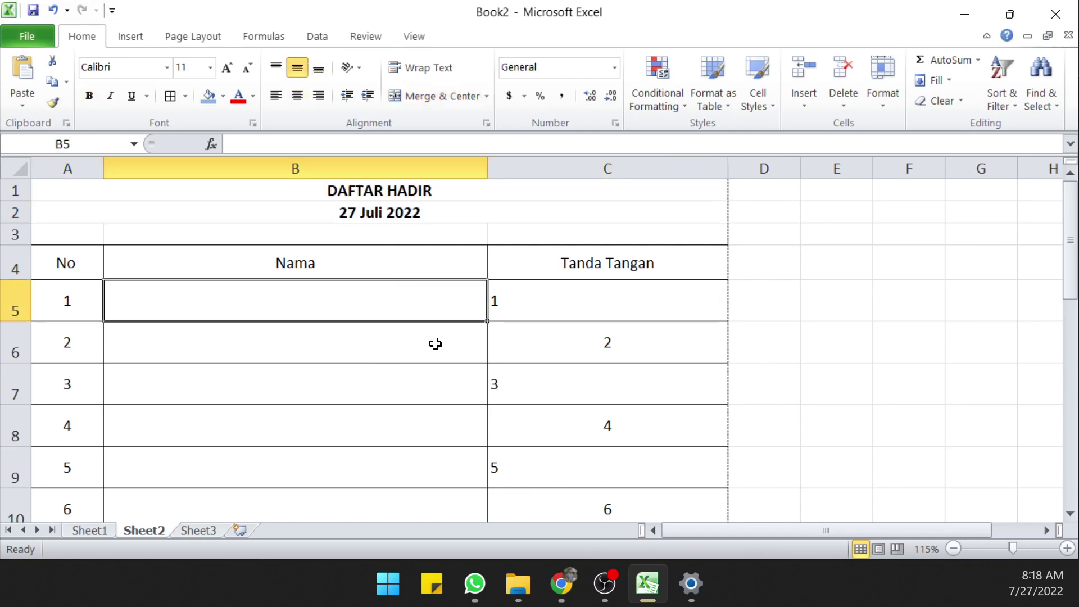
# Step: Check the sheet layout in print preview, then select the table from header to row 20
pyautogui.keyDown('ctrl'); pyautogui.scroll(-2, 436, 343); pyautogui.keyUp('ctrl')
pyautogui.keyDown('ctrl'); pyautogui.scroll(-1, 436, 340); pyautogui.keyUp('ctrl')
pyautogui.keyDown('ctrl'); pyautogui.scroll(-2, 421, 333); pyautogui.keyUp('ctrl')
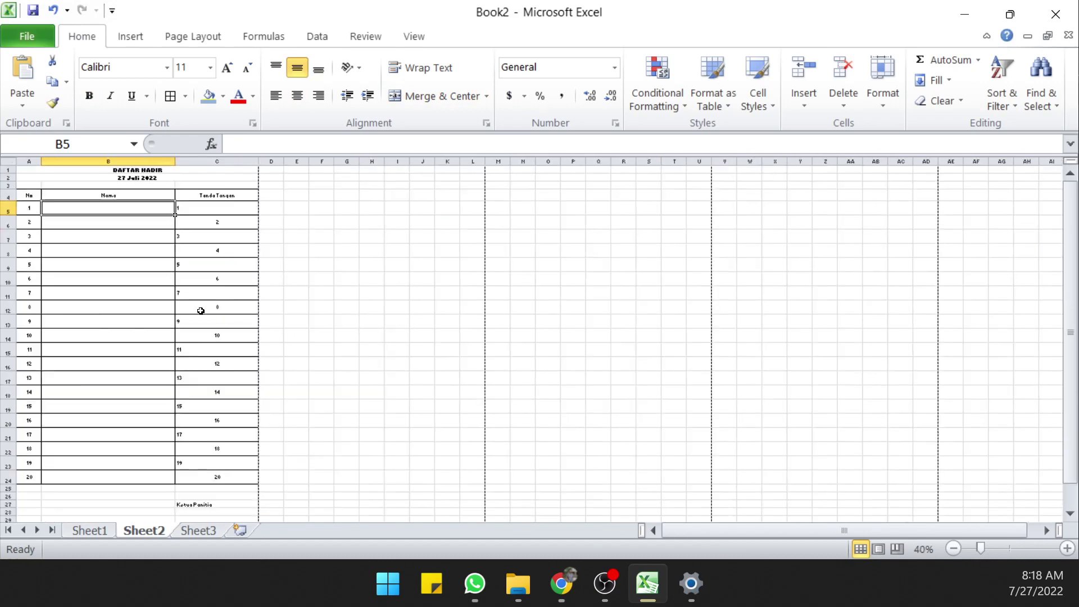
pyautogui.hotkey('ctrl', 'p')
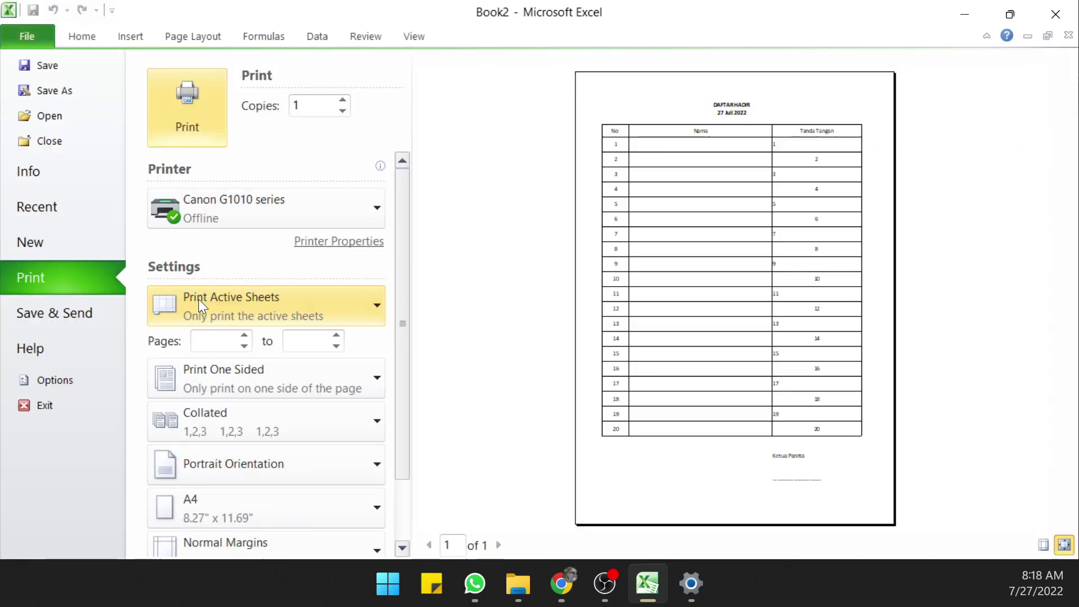
pyautogui.click(703, 213)
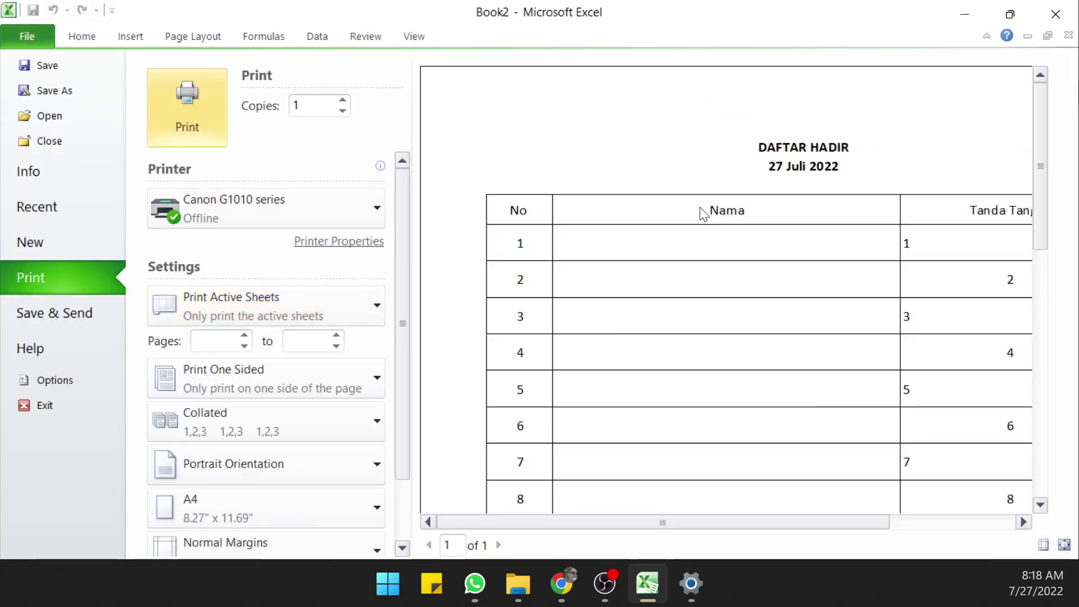
pyautogui.click(702, 213)
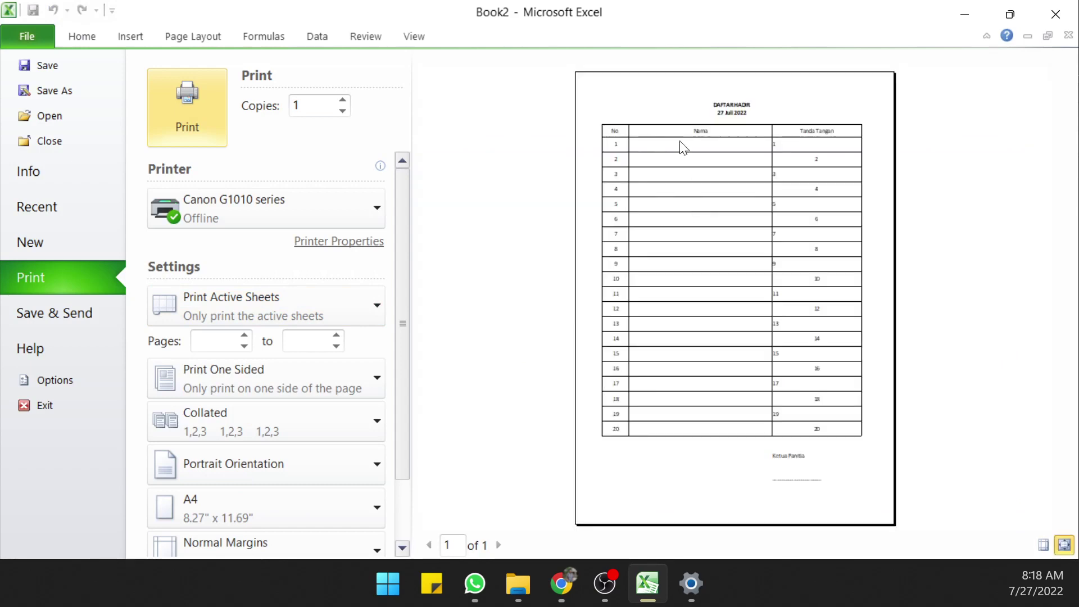
pyautogui.click(89, 36)
pyautogui.moveTo(25, 197); pyautogui.dragTo(219, 477)
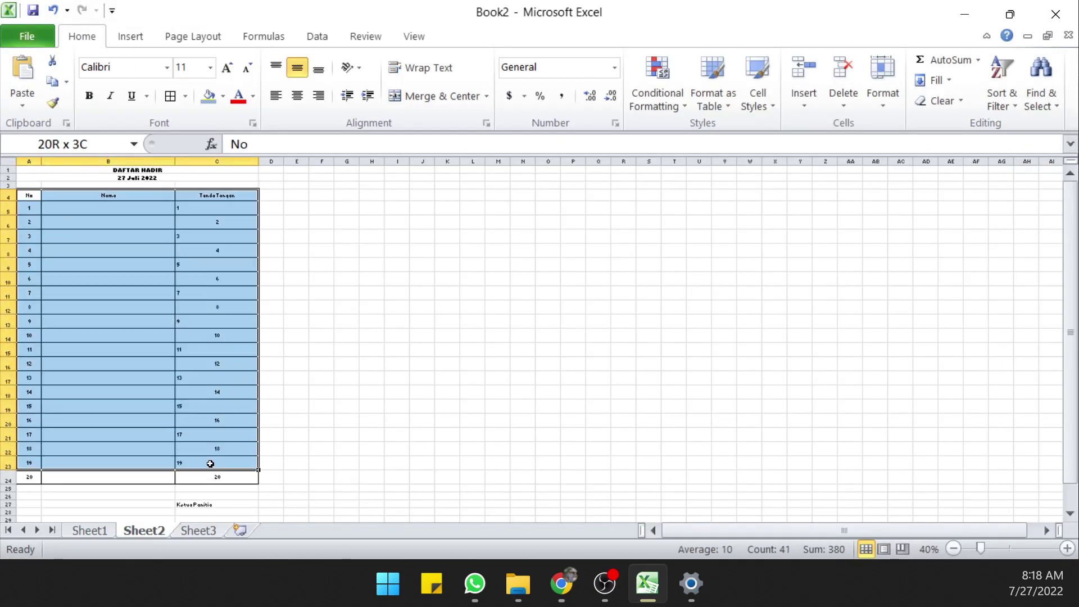
# Step: Give the table a thick outline and dotted hairline borders between the numbered rows
pyautogui.click(186, 87)
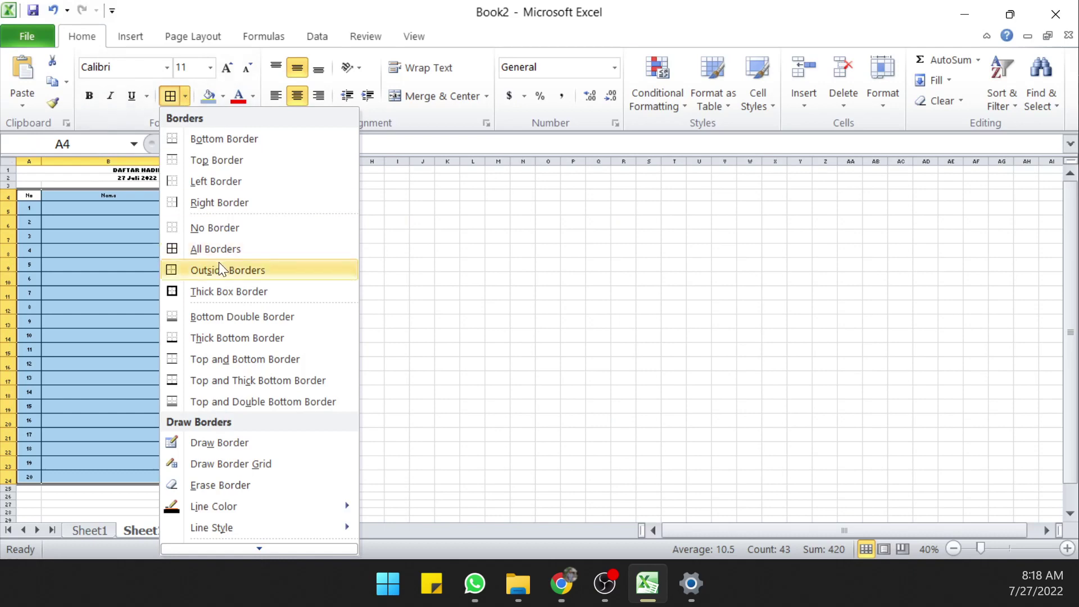
pyautogui.click(203, 288)
pyautogui.click(88, 276)
pyautogui.moveTo(26, 209); pyautogui.dragTo(199, 480)
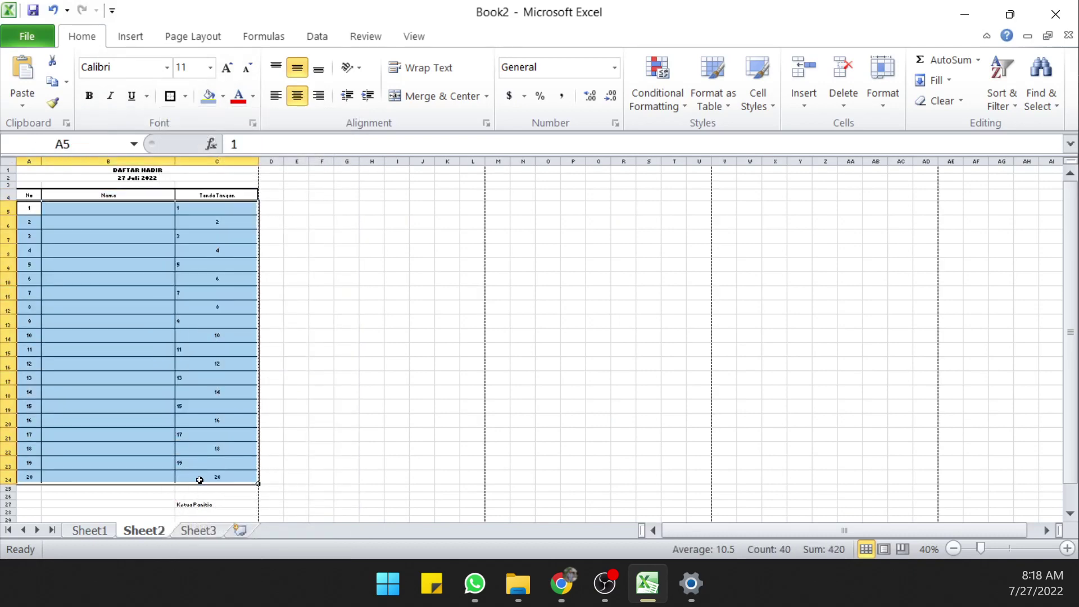
pyautogui.rightClick(119, 238)
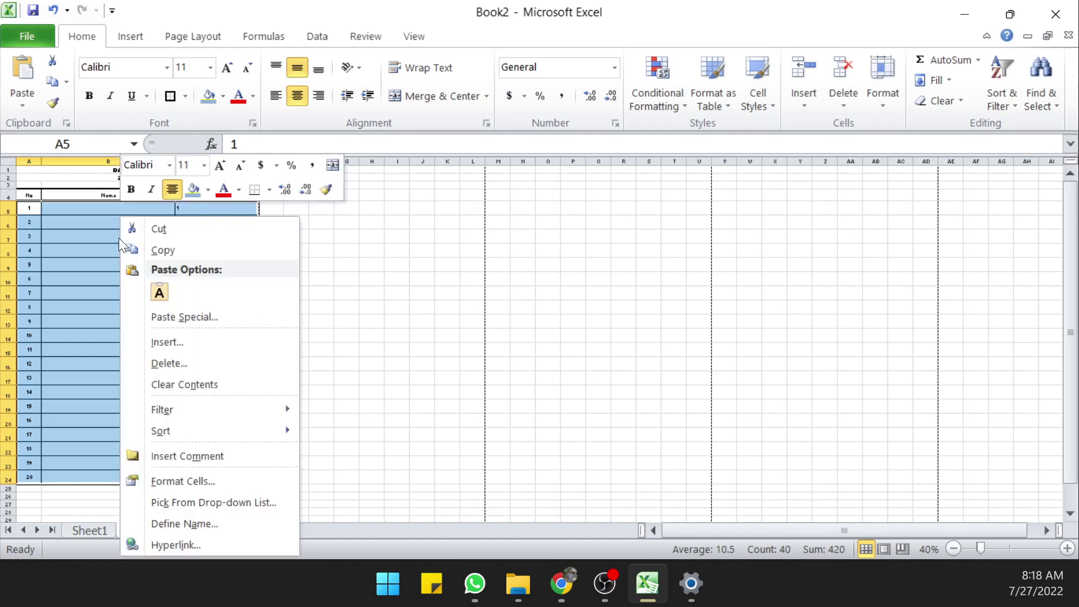
pyautogui.click(200, 480)
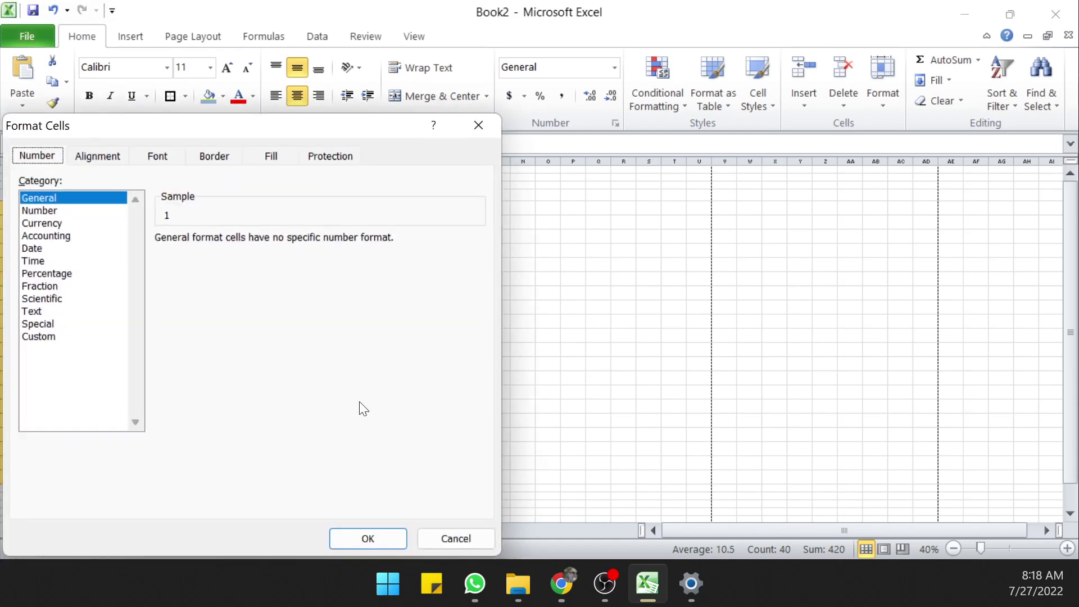
pyautogui.moveTo(202, 128); pyautogui.dragTo(699, 88)
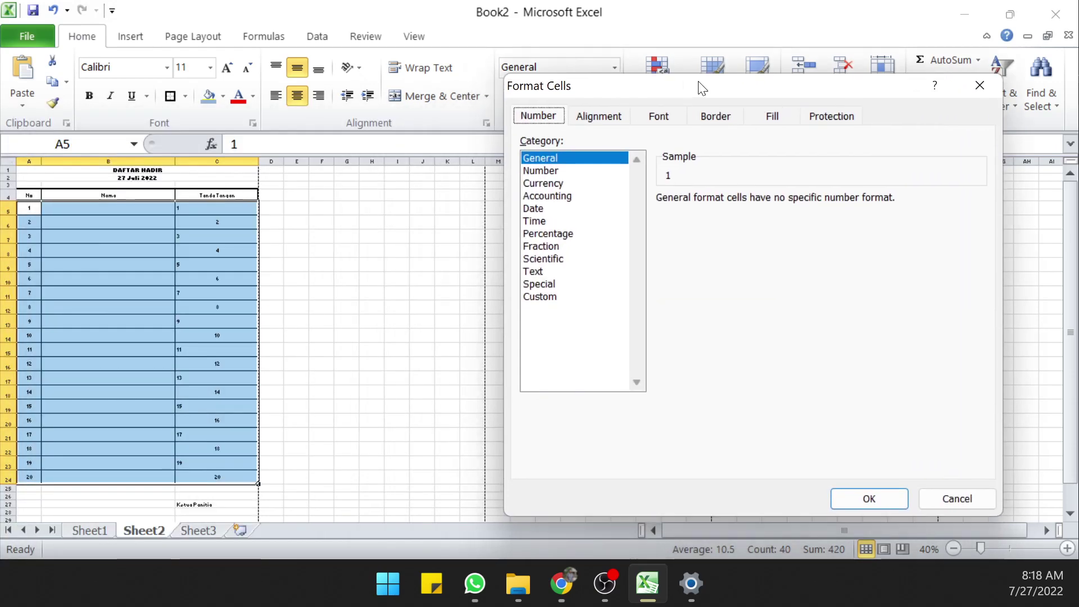
pyautogui.click(703, 118)
pyautogui.click(551, 194)
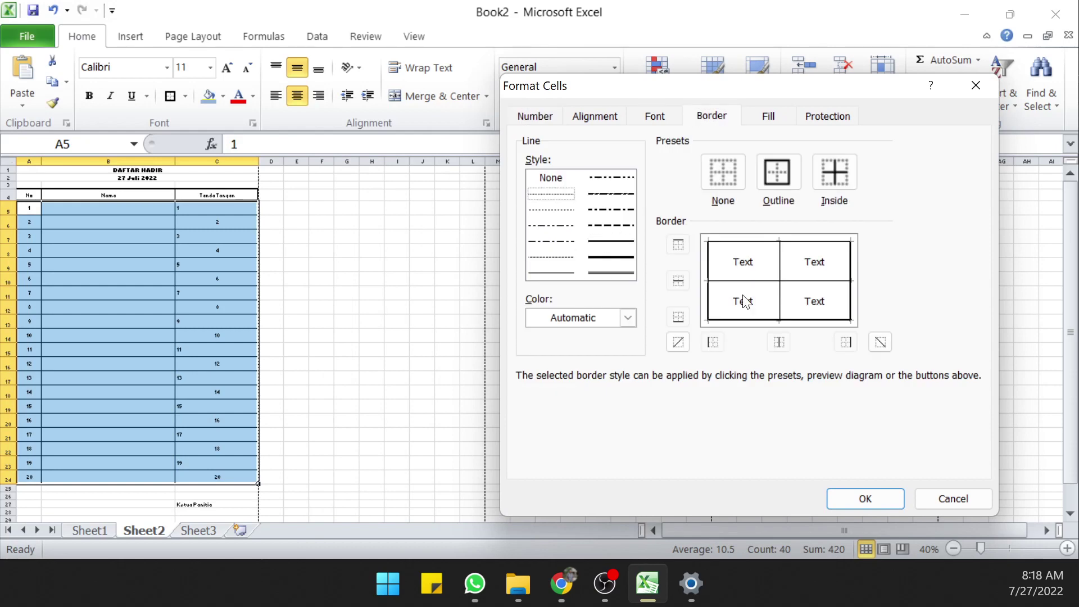
pyautogui.click(756, 281)
pyautogui.click(865, 498)
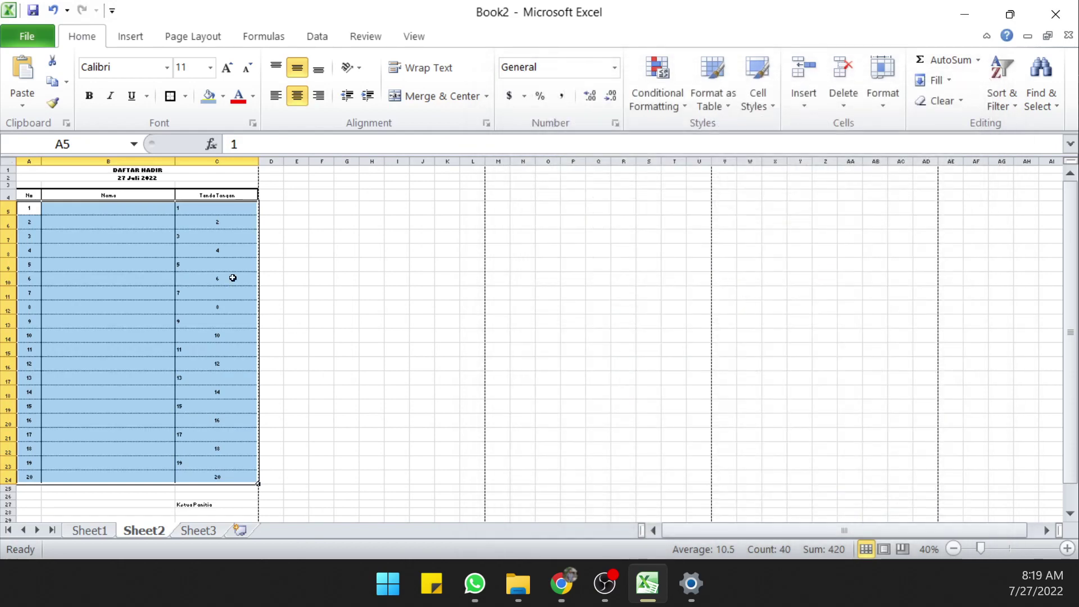
pyautogui.click(232, 268)
# Step: Preview the printed sheet, then centre the No, Nama, Tanda Tangan headers in row 4
pyautogui.scroll(1, 233, 270)
pyautogui.scroll(1, 303, 264)
pyautogui.scroll(1, 310, 264)
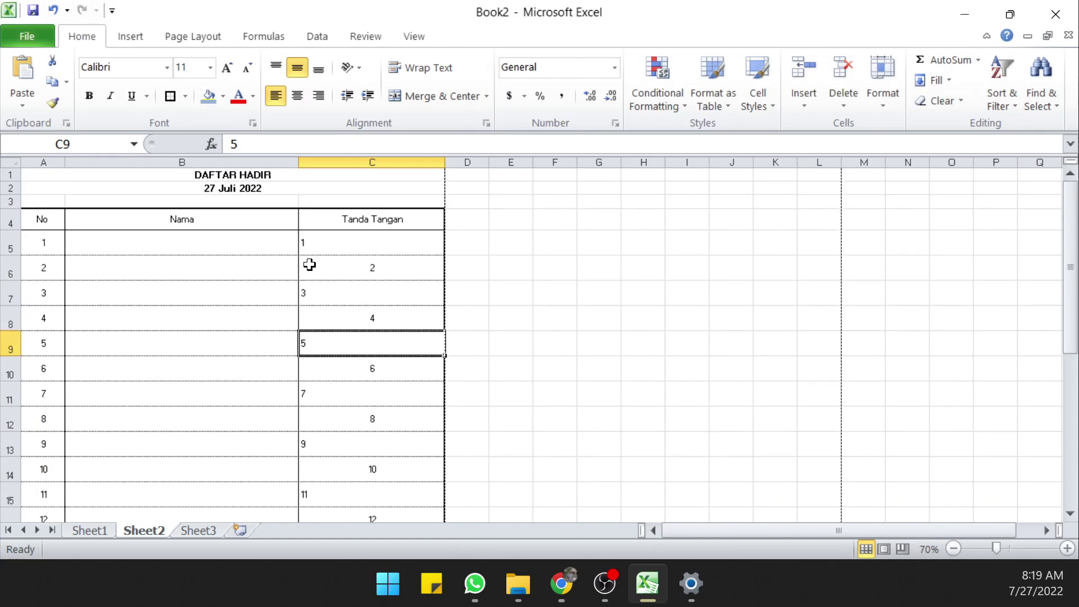
pyautogui.hotkey('ctrl', 'p')
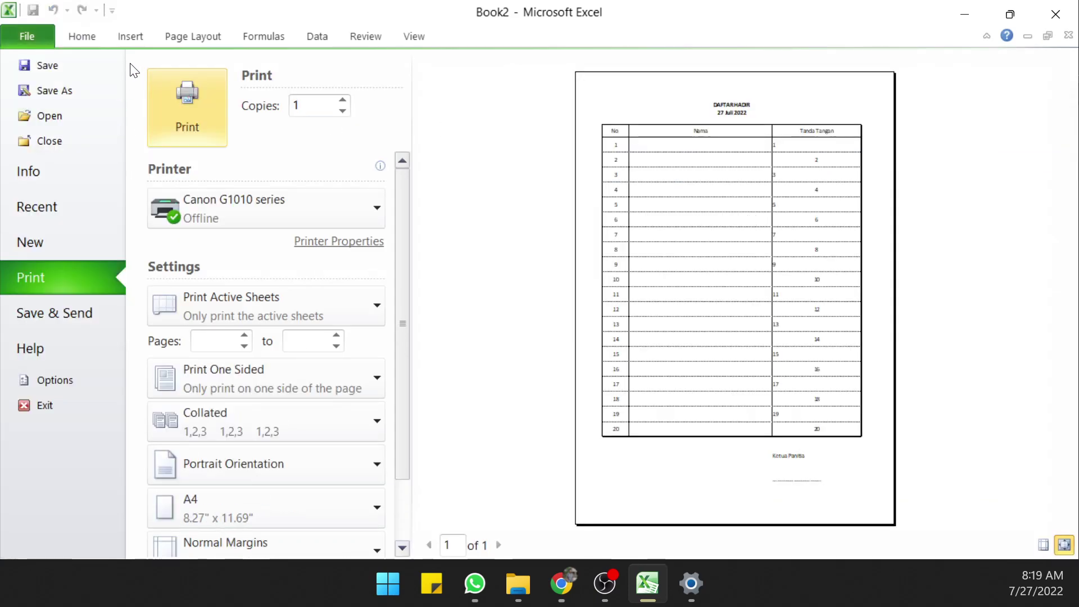
pyautogui.click(84, 36)
pyautogui.moveTo(44, 220); pyautogui.dragTo(441, 212)
pyautogui.click(297, 95)
# Step: Make the No, Nama, Tanda Tangan headers bold
pyautogui.click(88, 96)
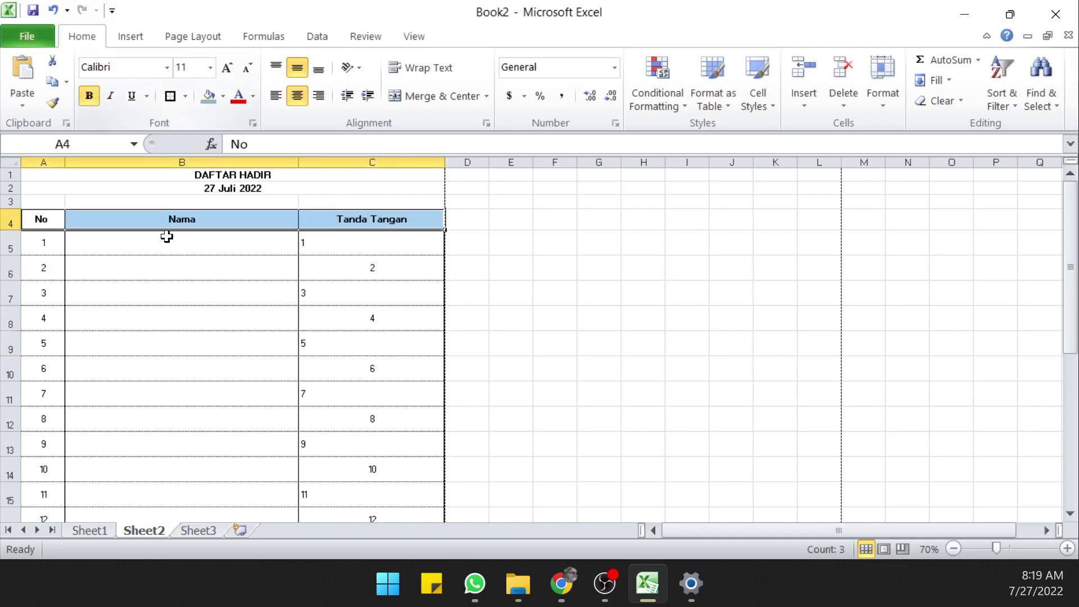
pyautogui.click(197, 292)
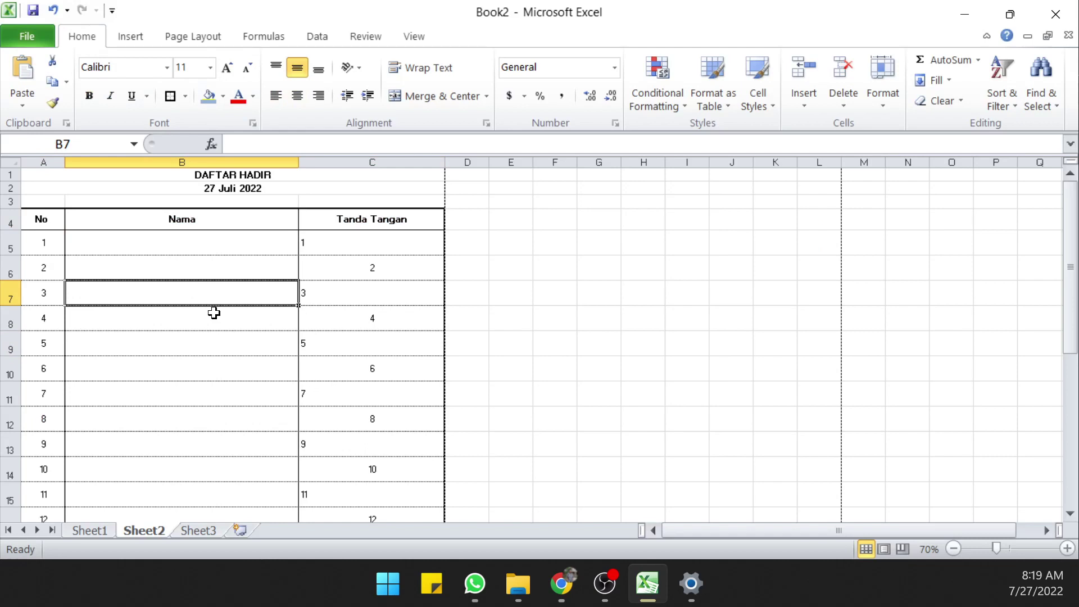
pyautogui.click(225, 252)
# Step: Delete the empty row 26 above Ketua Panitia
pyautogui.keyDown('ctrl'); pyautogui.scroll(-1, 225, 252); pyautogui.keyUp('ctrl')
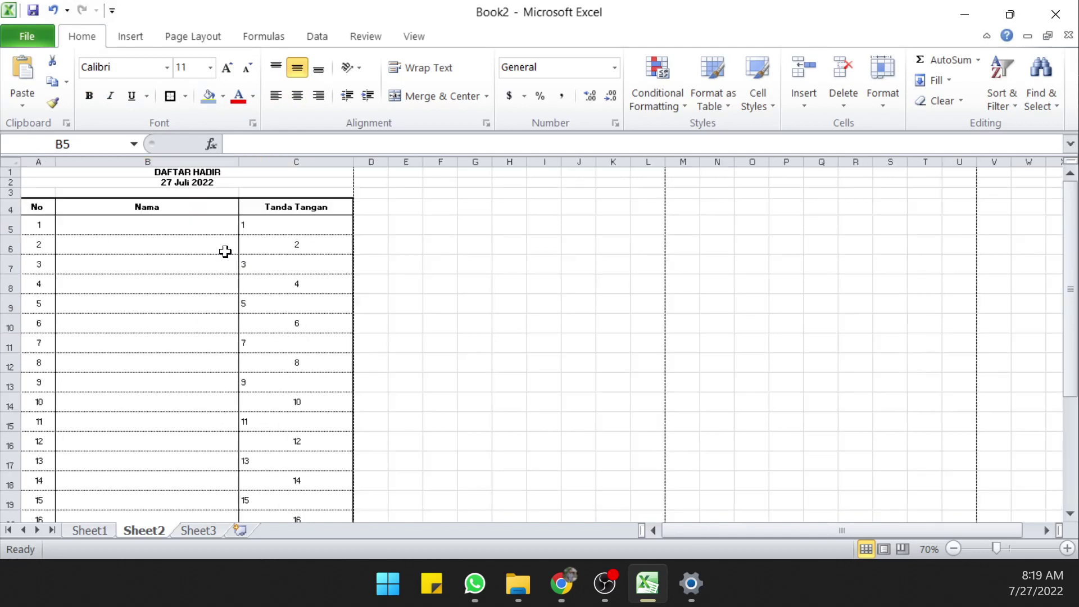
pyautogui.keyDown('ctrl'); pyautogui.scroll(-1, 224, 251); pyautogui.keyUp('ctrl')
pyautogui.scroll(-2, 189, 369)
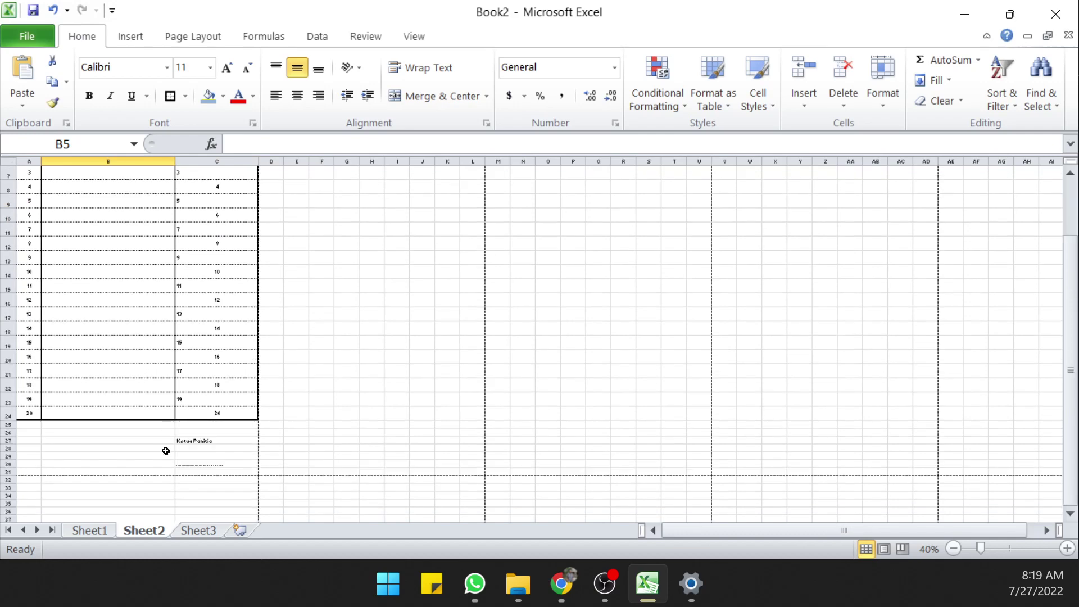
pyautogui.rightClick(9, 432)
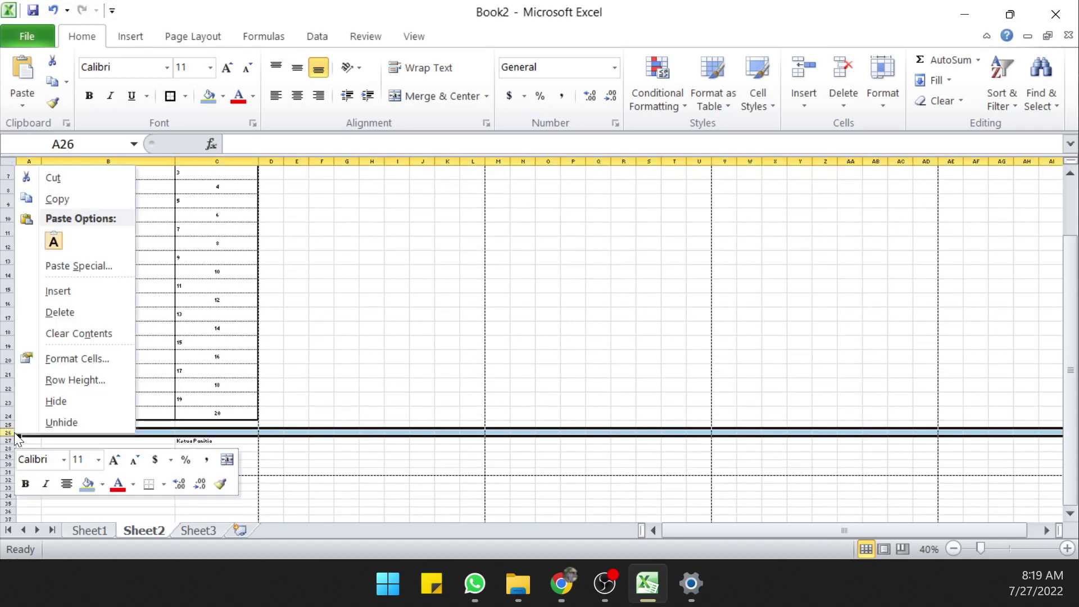
pyautogui.click(69, 311)
pyautogui.click(140, 463)
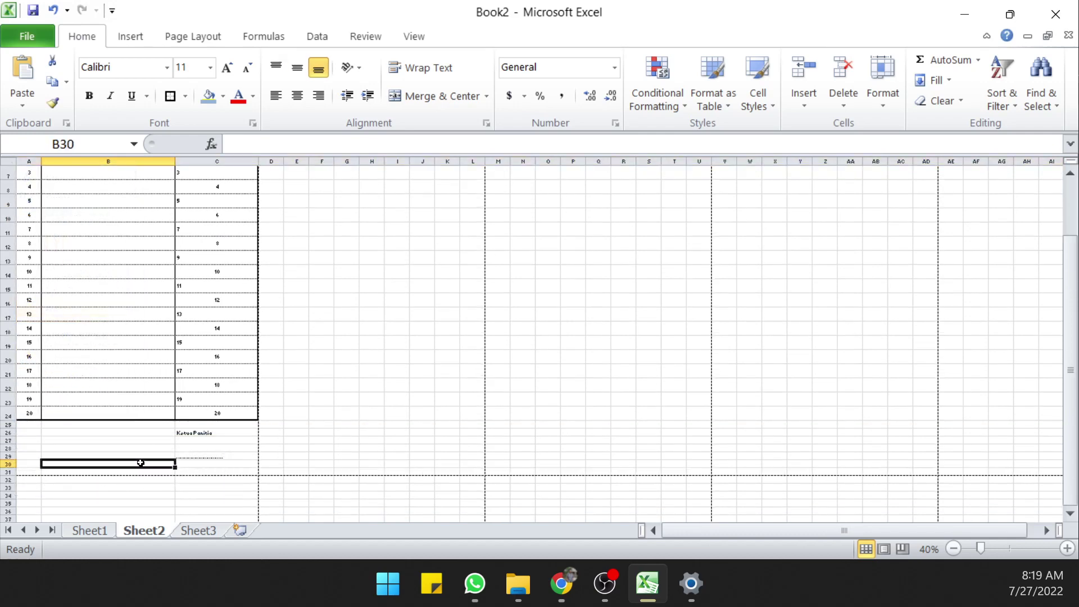
pyautogui.scroll(2, 195, 427)
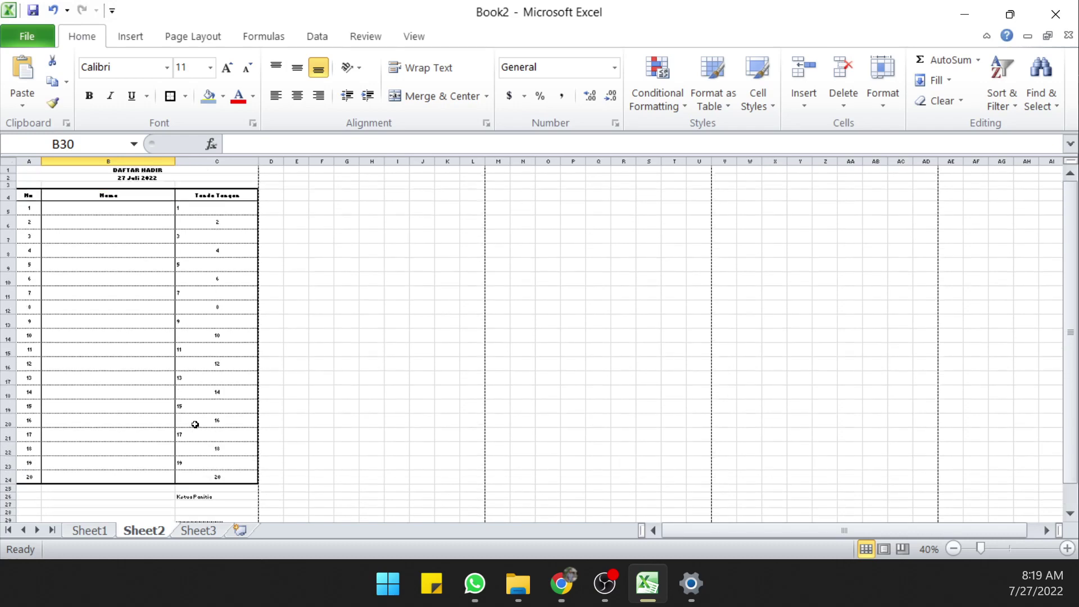
pyautogui.keyDown('ctrl'); pyautogui.scroll(3, 230, 310); pyautogui.keyUp('ctrl')
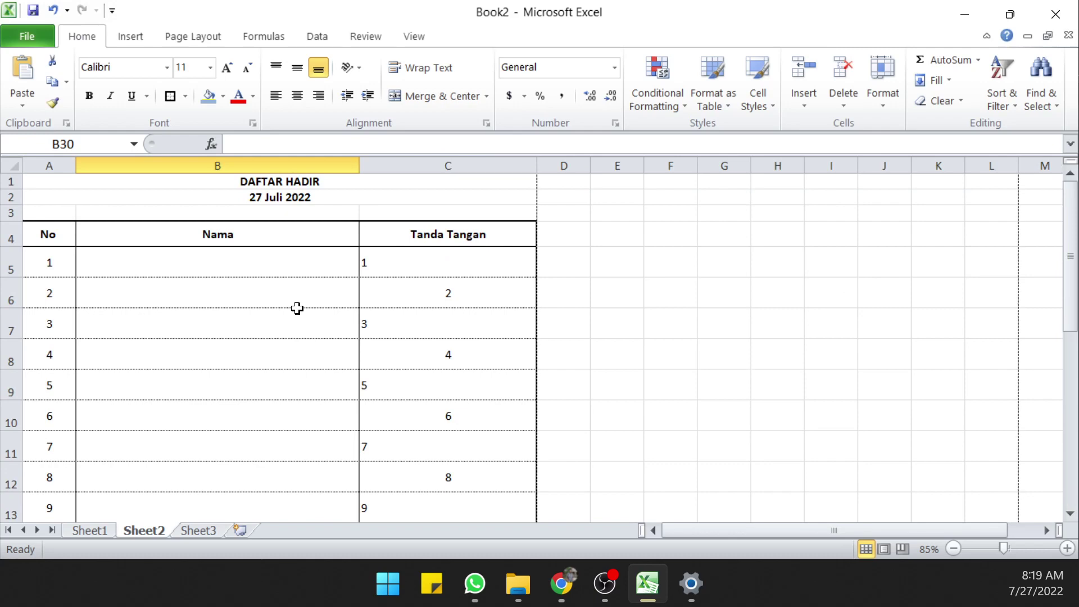
# Step: Open the print preview and zoom in to read the attendance table
pyautogui.click(297, 306)
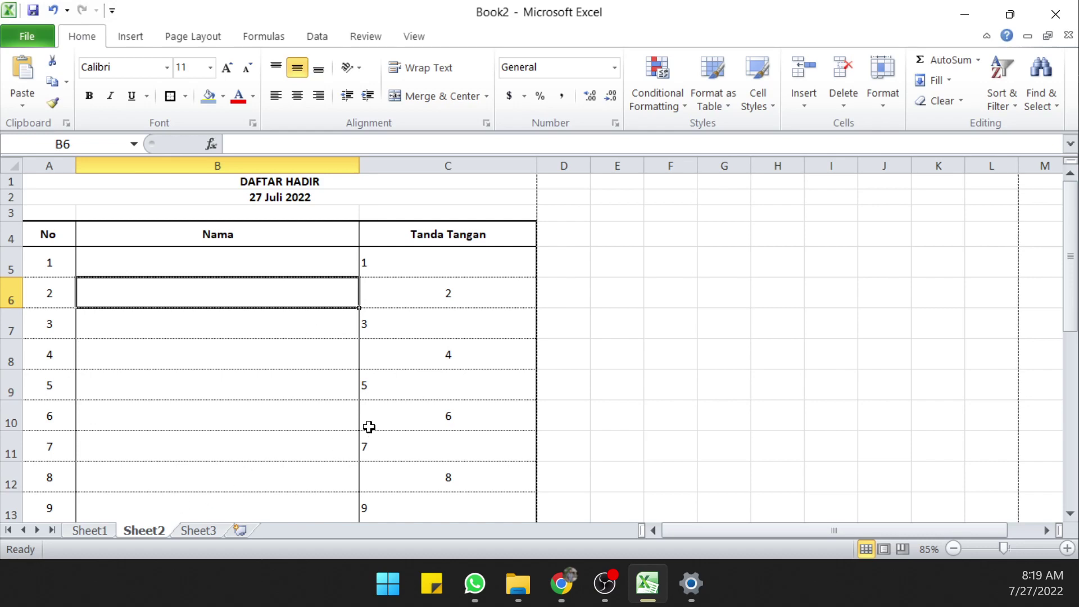
pyautogui.hotkey('ctrl', 'p')
pyautogui.click(722, 256)
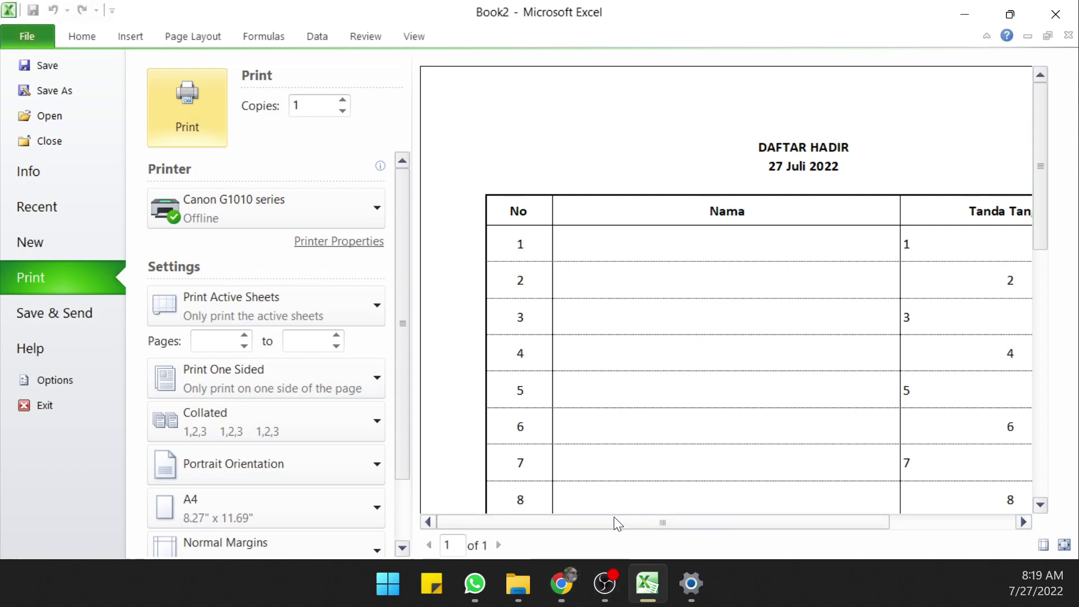
# Step: Zoom through the print preview, then return to the finished DAFTAR HADIR sheet
pyautogui.moveTo(614, 523); pyautogui.dragTo(775, 520)
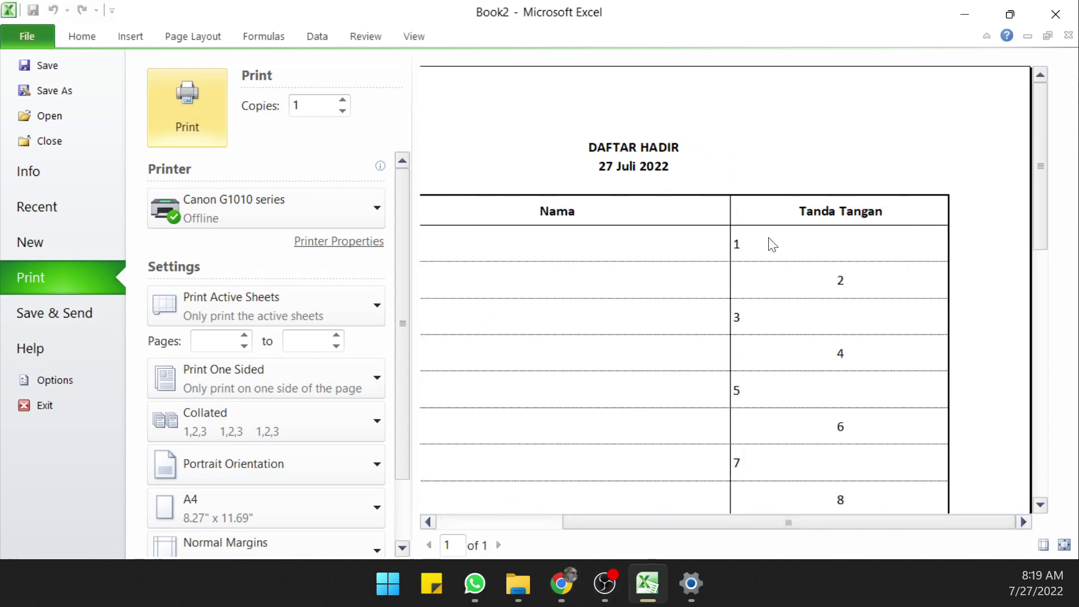
pyautogui.click(771, 244)
pyautogui.click(807, 487)
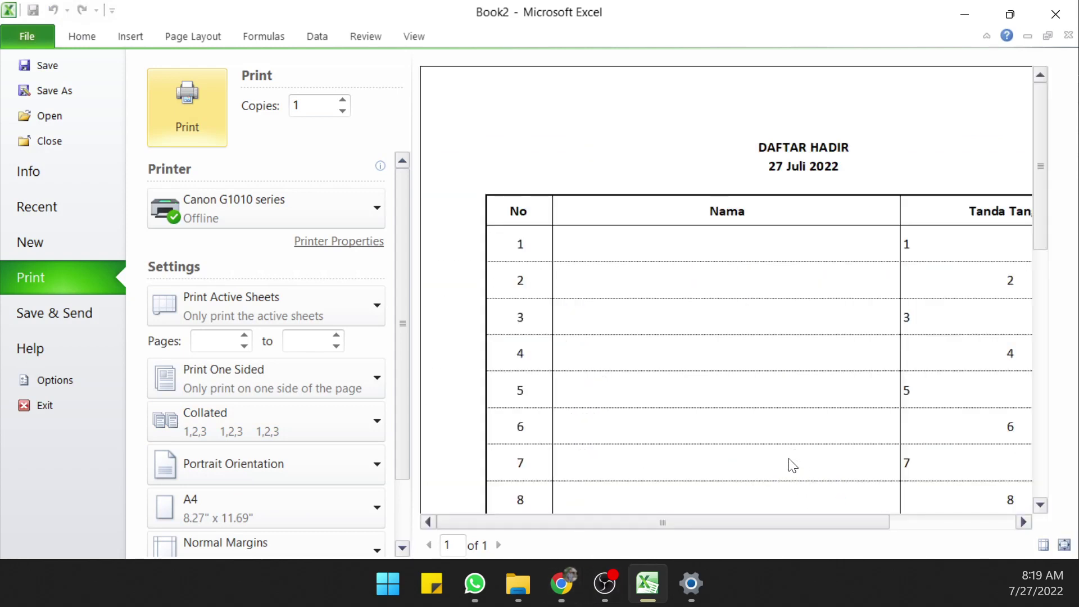
pyautogui.click(792, 465)
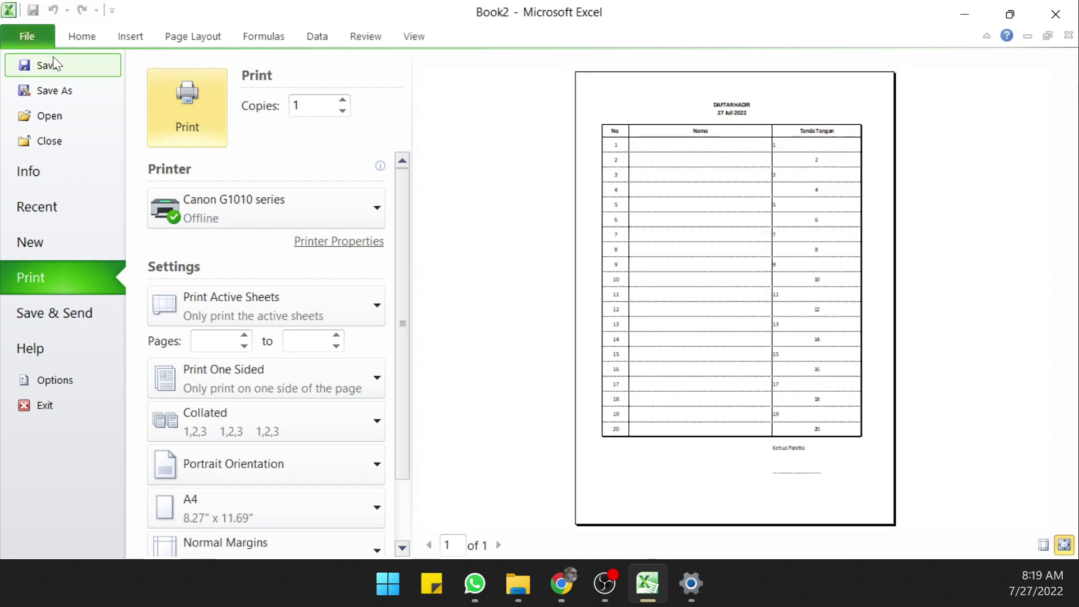
pyautogui.click(94, 39)
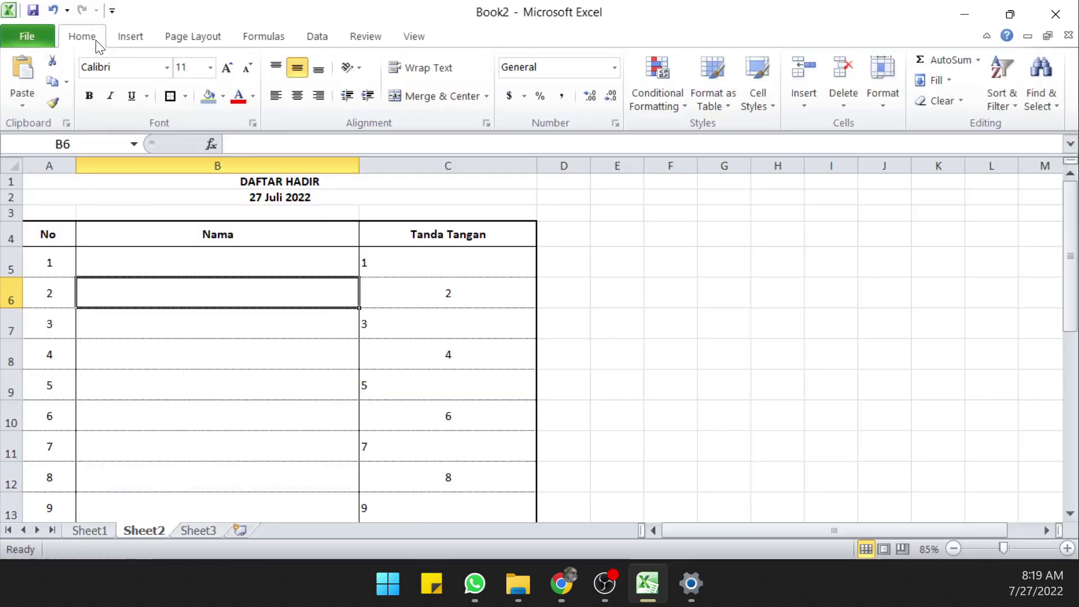
pyautogui.click(206, 262)
pyautogui.keyDown('ctrl'); pyautogui.scroll(-2, 205, 258); pyautogui.keyUp('ctrl')
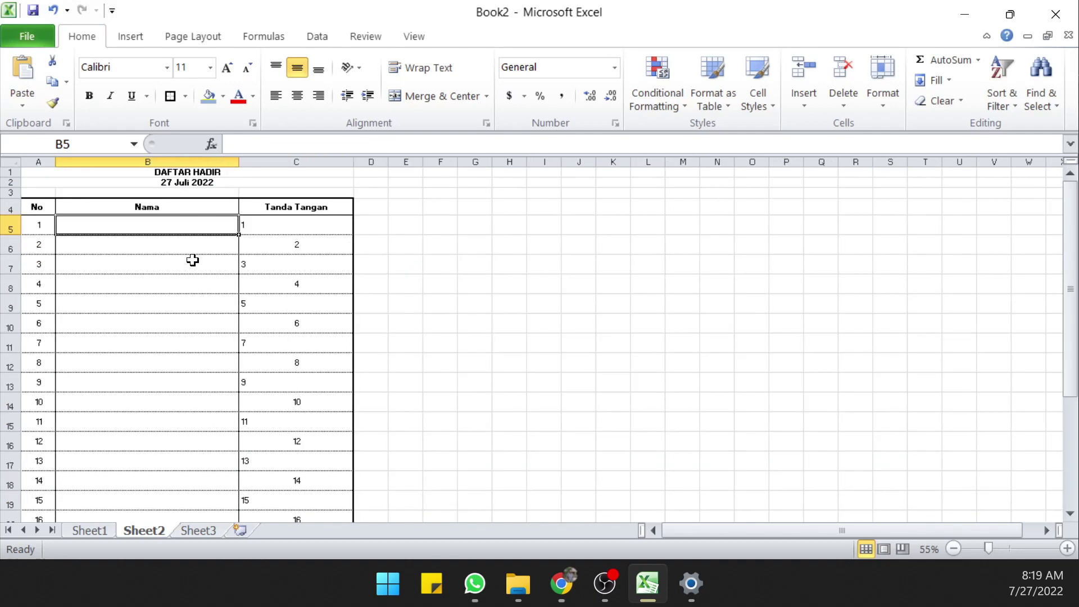
pyautogui.keyDown('ctrl'); pyautogui.scroll(-1, 193, 258); pyautogui.keyUp('ctrl')
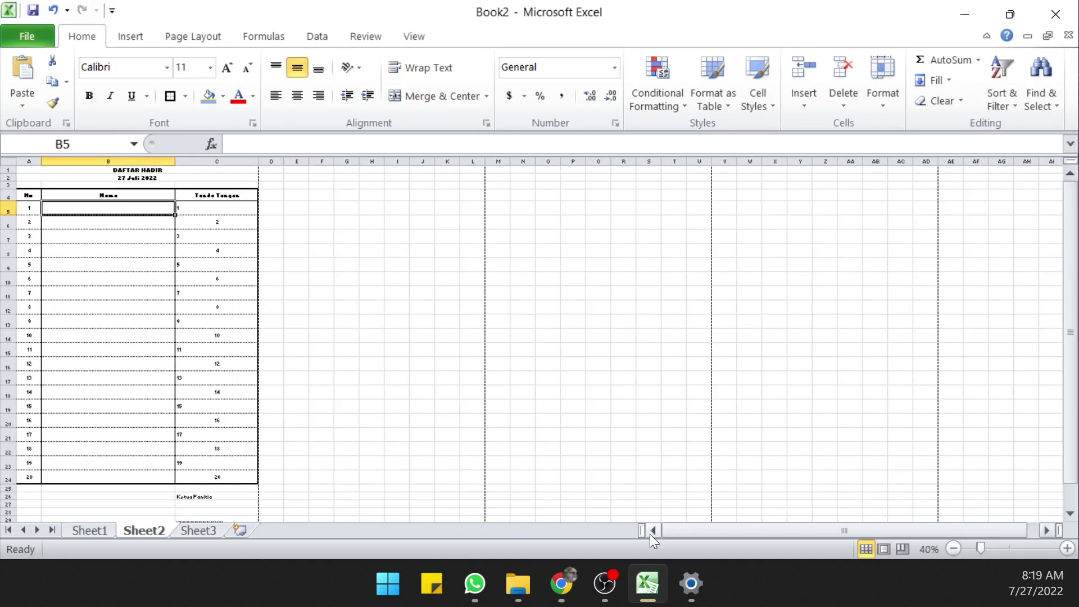
pyautogui.click(90, 529)
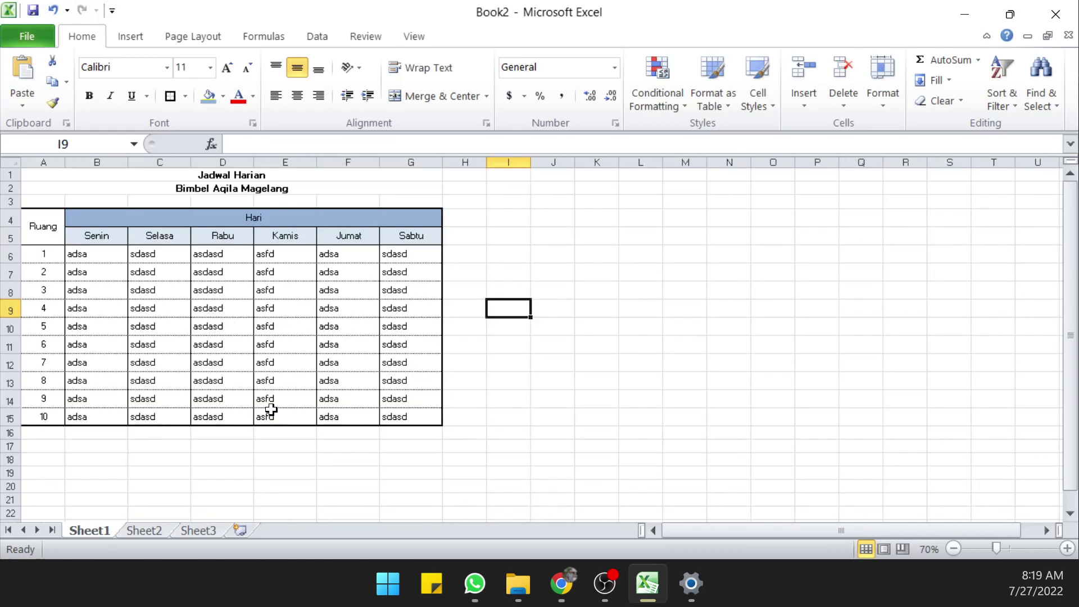
pyautogui.click(247, 431)
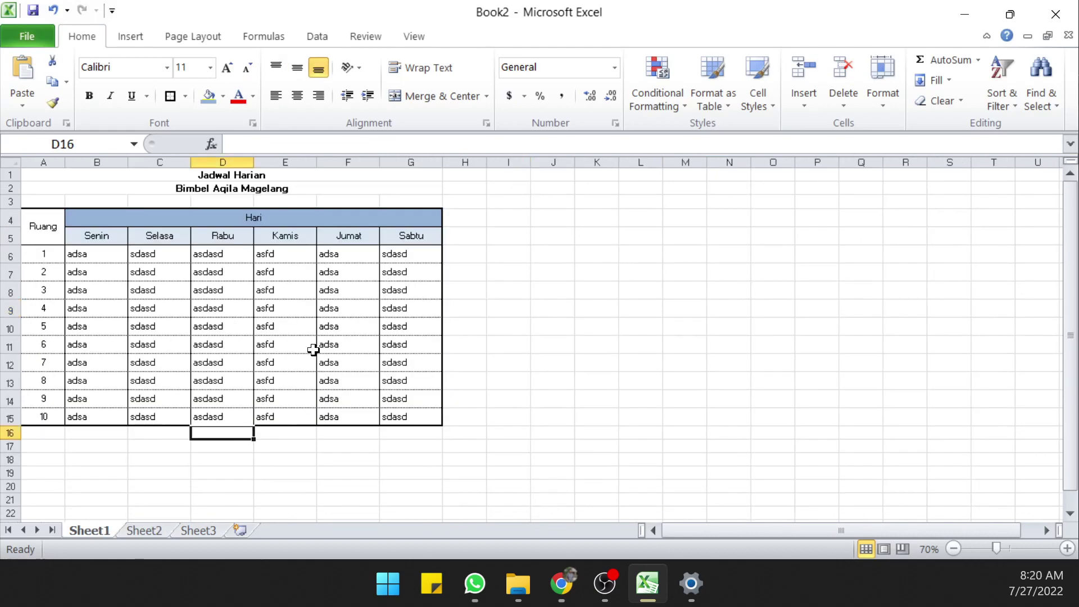
pyautogui.click(328, 314)
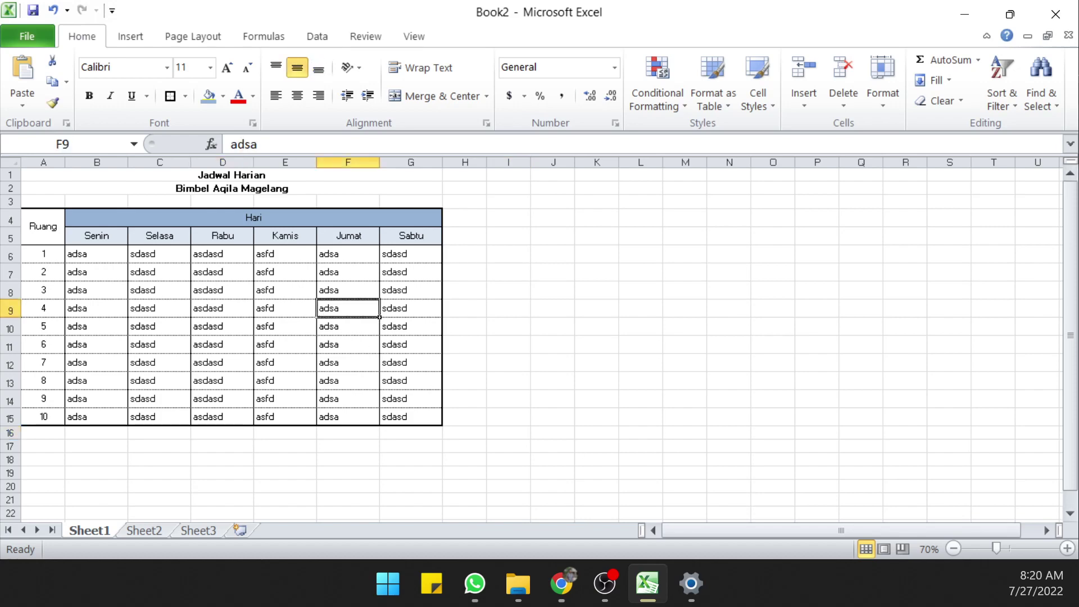
pyautogui.hotkey('alt', 'Tab')
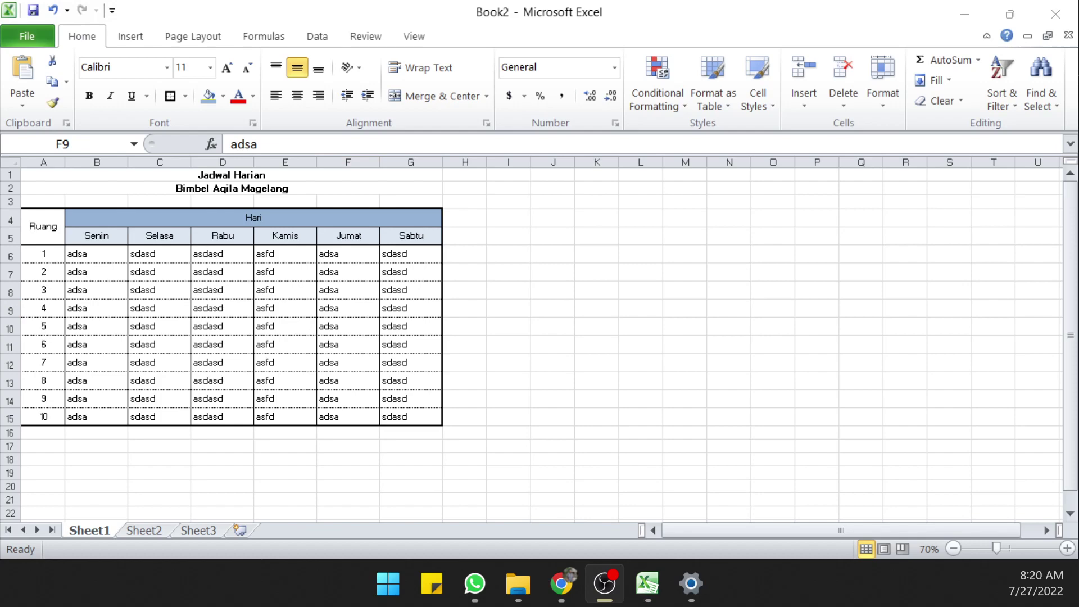
pyautogui.hotkey('alt', 'Tab')
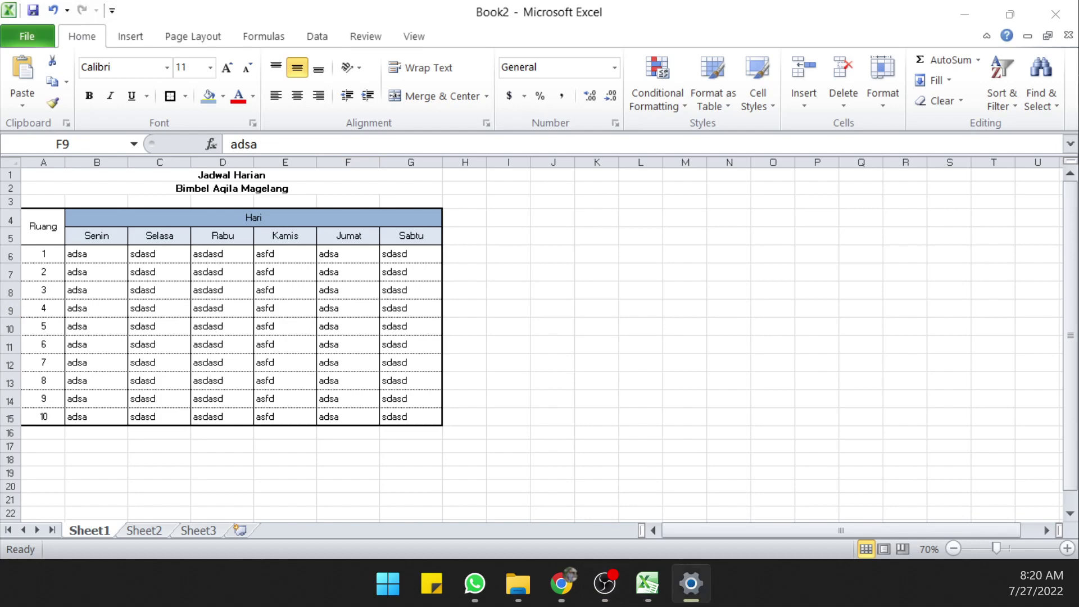